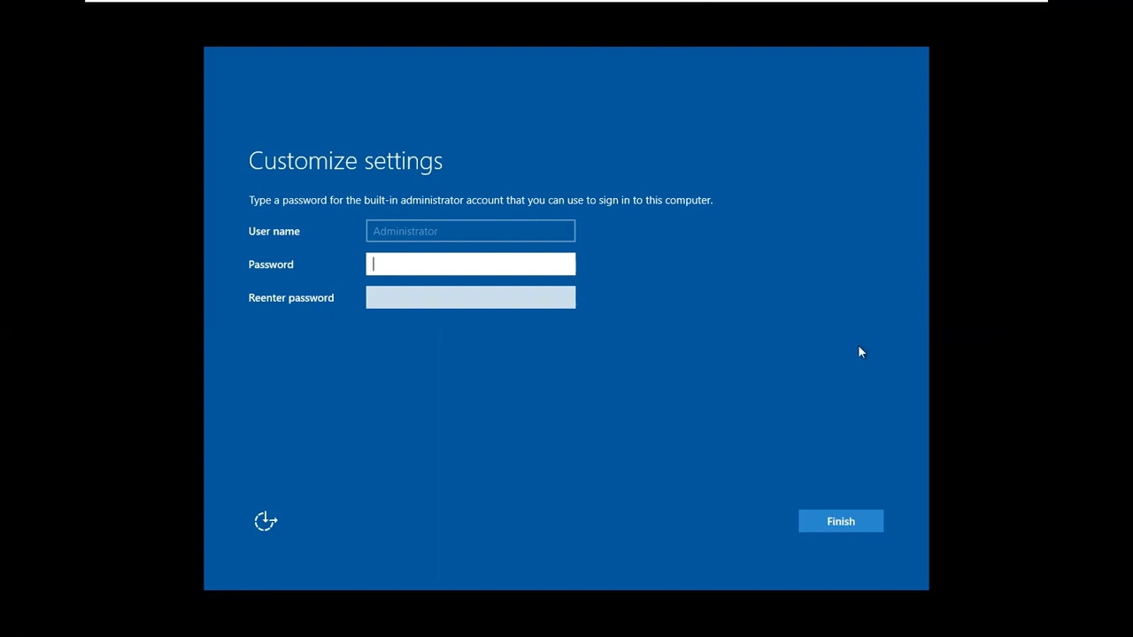
pyautogui.hotkey('ctrl', 'alt')
pyautogui.hotkey('ctrl', '2')
pyautogui.moveTo(742, 278)
pyautogui.mouseDown()
pyautogui.moveTo(767, 361)
pyautogui.moveTo(802, 412)
pyautogui.mouseUp()
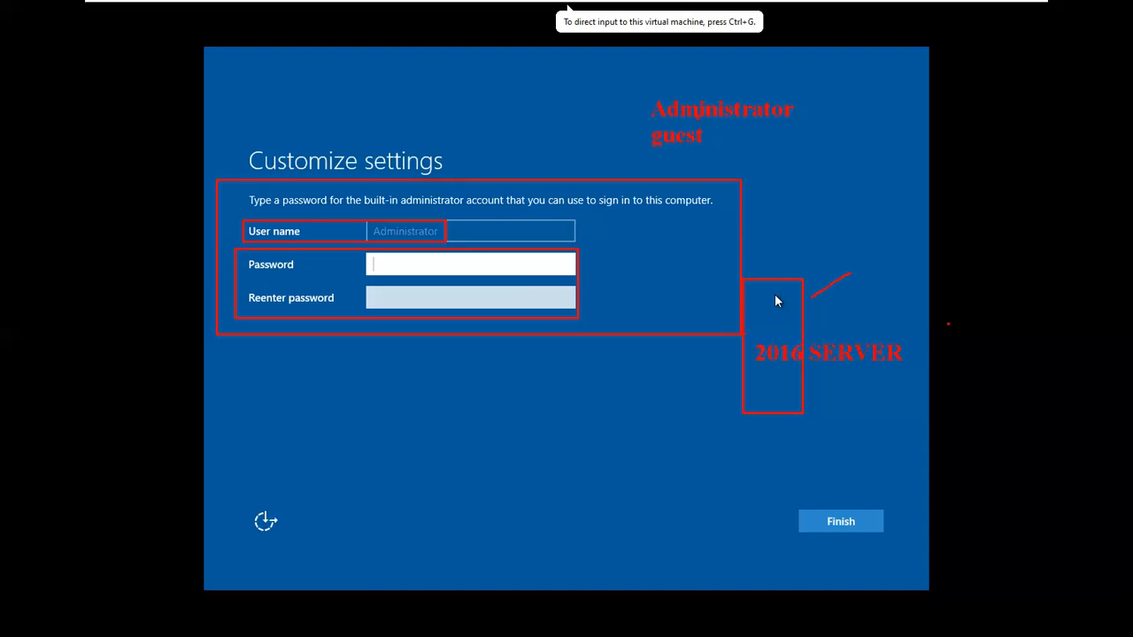
pyautogui.moveTo(617, 82)
pyautogui.mouseDown()
pyautogui.moveTo(734, 168)
pyautogui.moveTo(830, 167)
pyautogui.mouseUp()
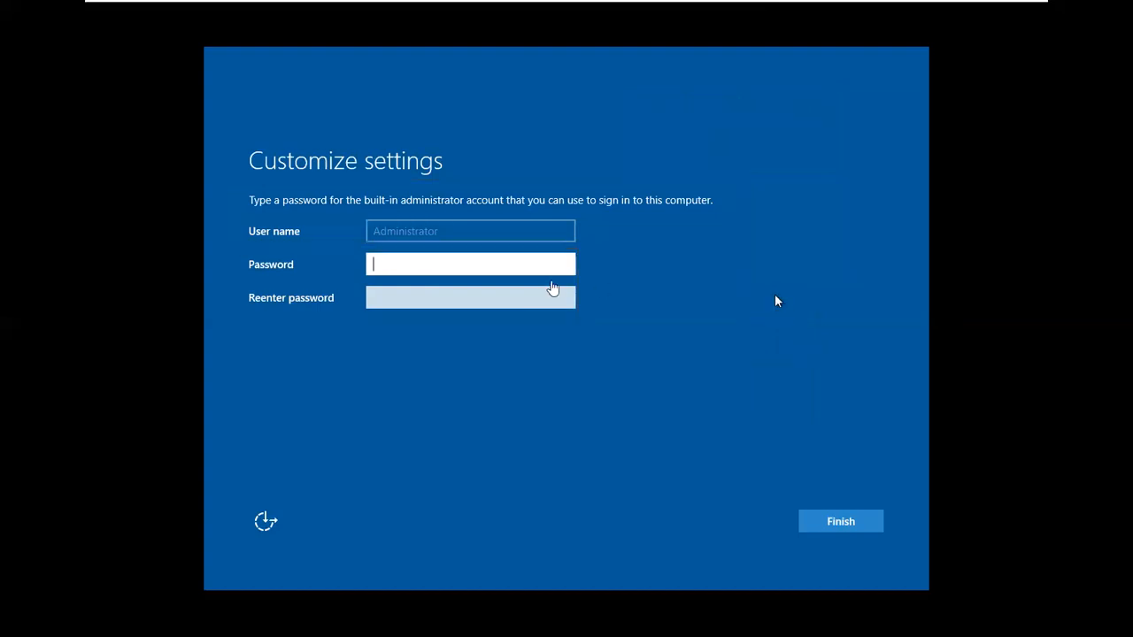
# Step: Enter and confirm the new Administrator password, then finish the server's initial setup
pyautogui.click(532, 263)
pyautogui.write('*******')
pyautogui.press('Tab')
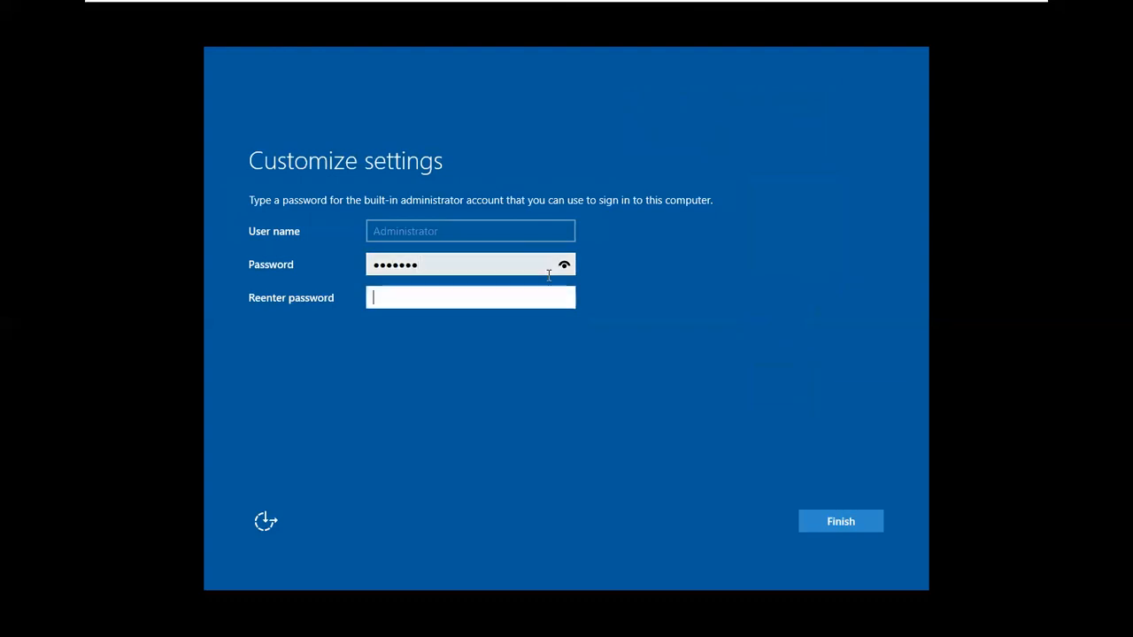
pyautogui.write('*******')
pyautogui.press('Return')
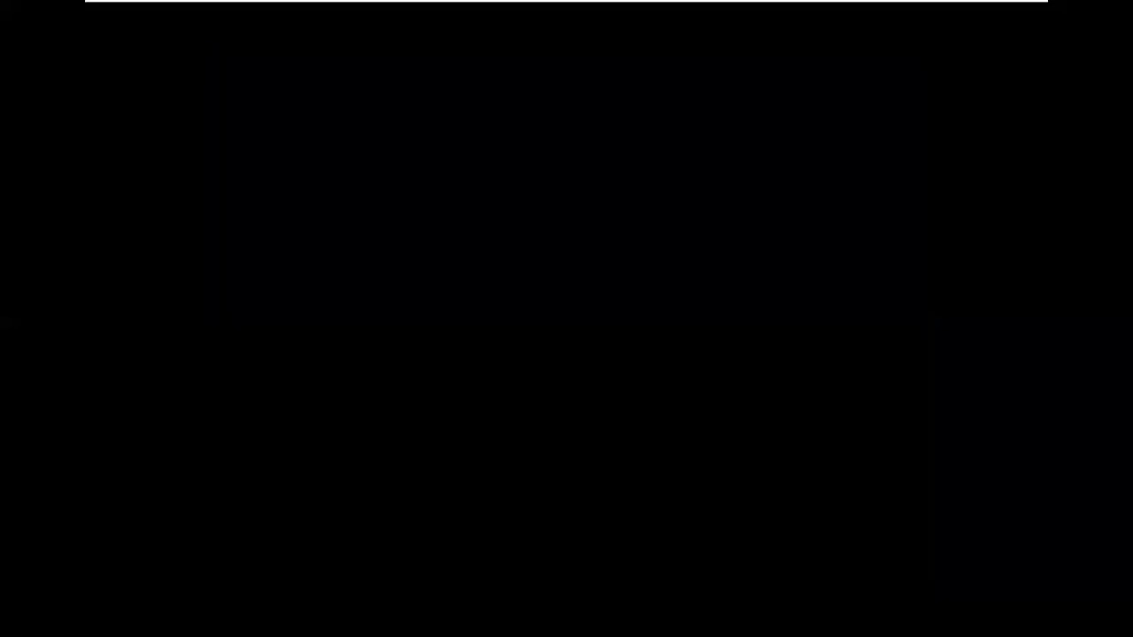
# Step: Mark the server's lock screen with an 'insert' annotation note, then return input to the VM
pyautogui.moveTo(323, 4)
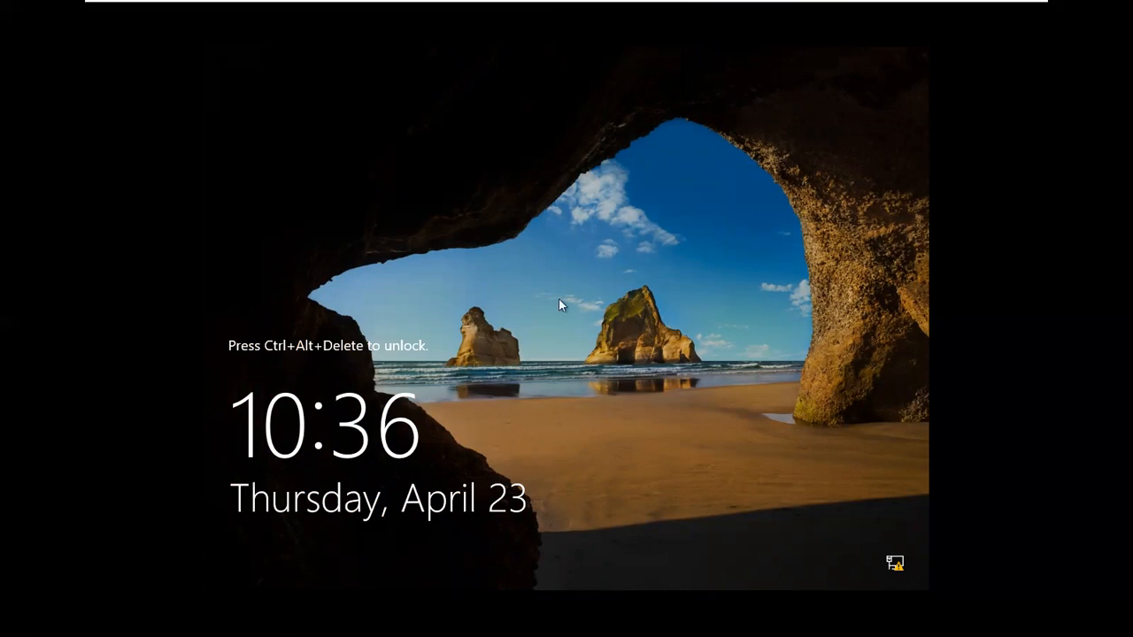
pyautogui.hotkey('ctrl', 'alt')
pyautogui.hotkey('ctrl', '2')
pyautogui.moveTo(348, 303); pyautogui.dragTo(350, 322)
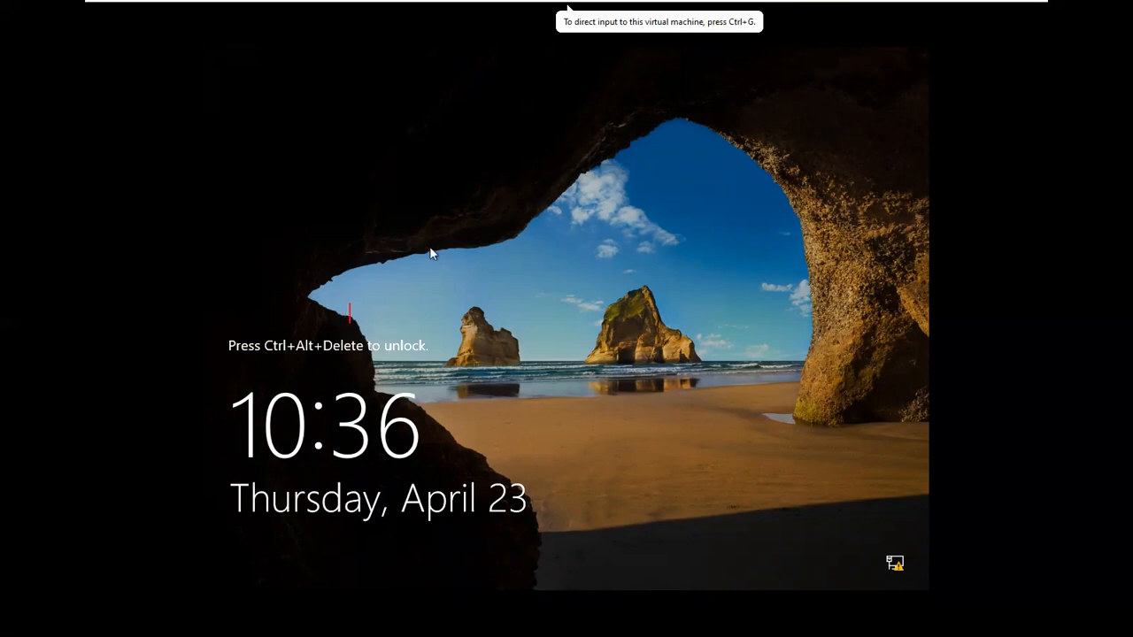
pyautogui.write('int')
pyautogui.press('BackSpace')
pyautogui.write('sert')
pyautogui.press('Escape')
pyautogui.press('Escape')
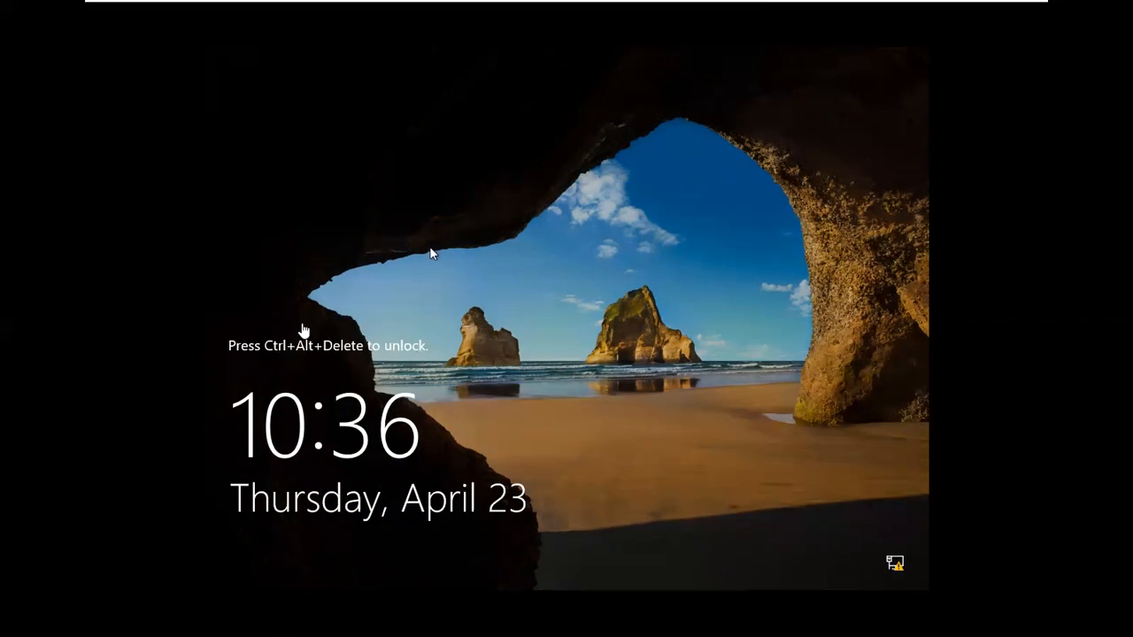
pyautogui.click(344, 363)
pyautogui.moveTo(431, 1)
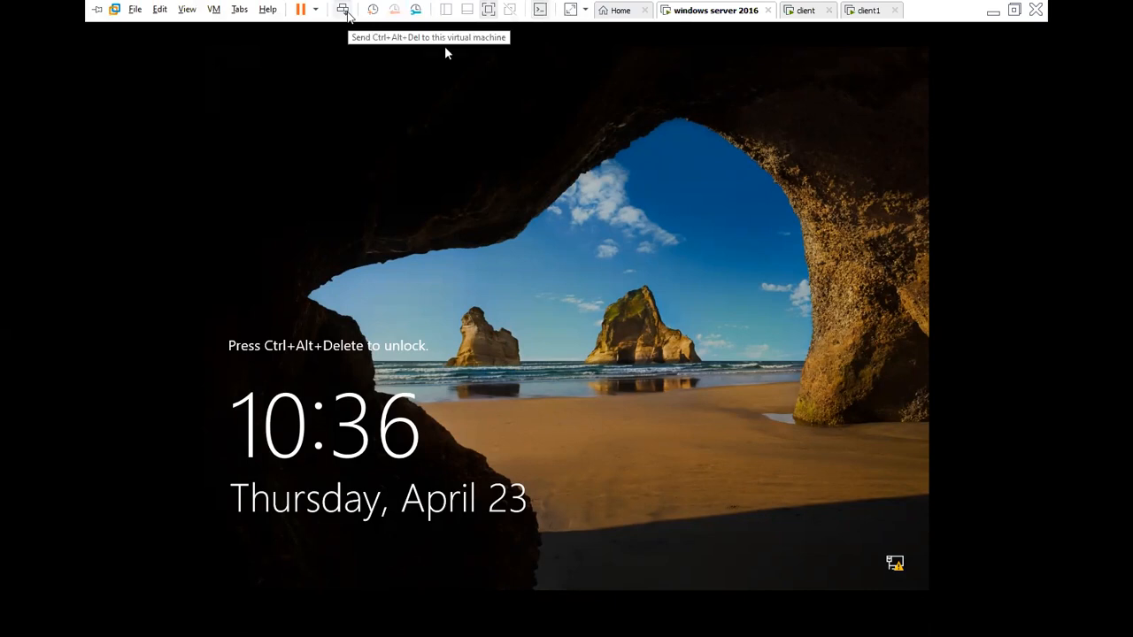
# Step: Send Ctrl+Alt+Del and sign in as Administrator with the new password
pyautogui.click(344, 10)
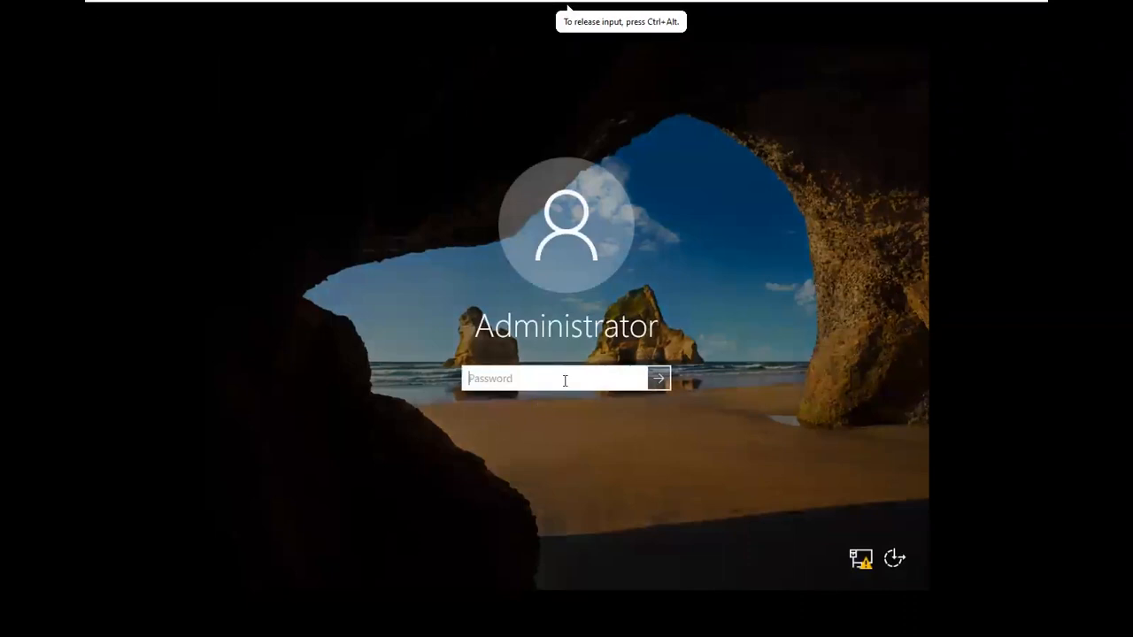
pyautogui.write('********')
pyautogui.press('Return')
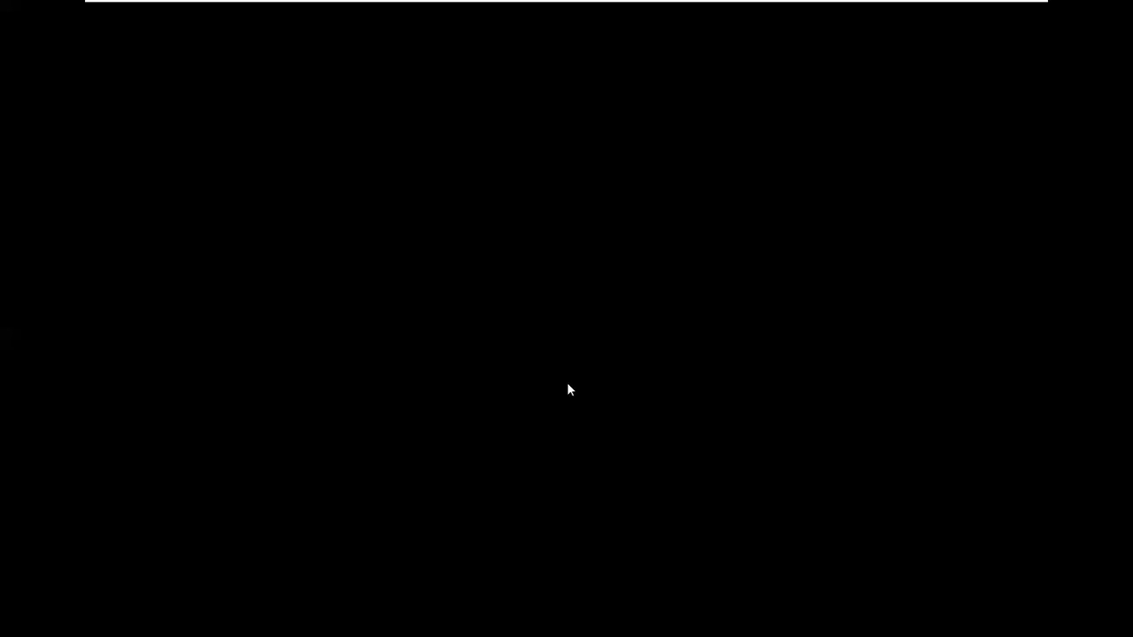
# Step: Return input to the VM and focus the loaded desktop, leaving the Recycle Bin deselected
pyautogui.click(697, 53)
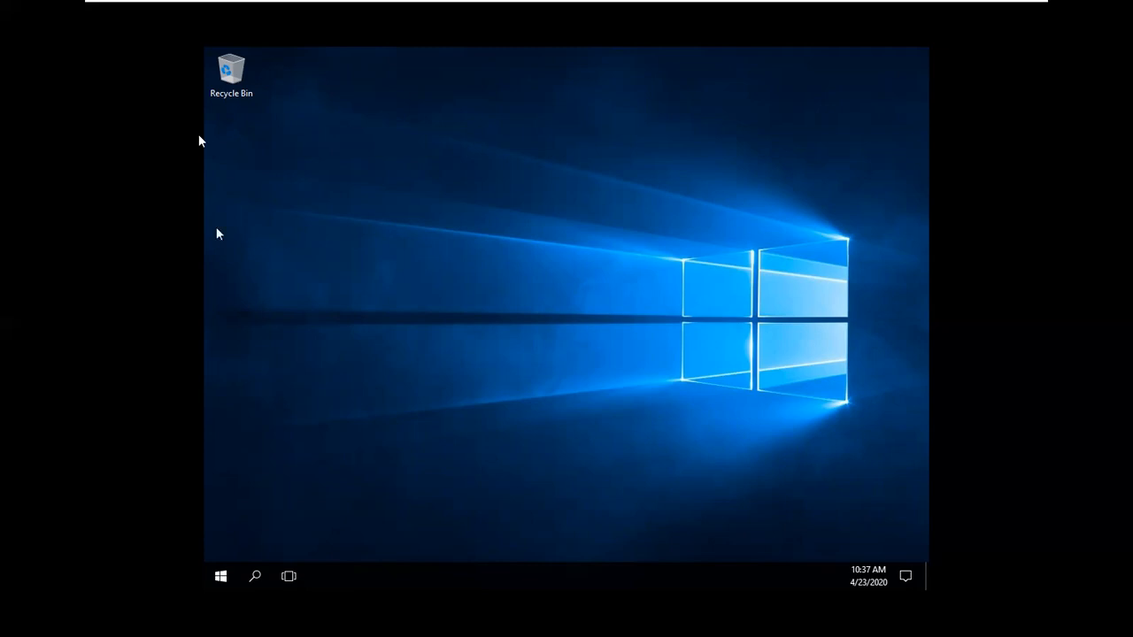
pyautogui.click(205, 156)
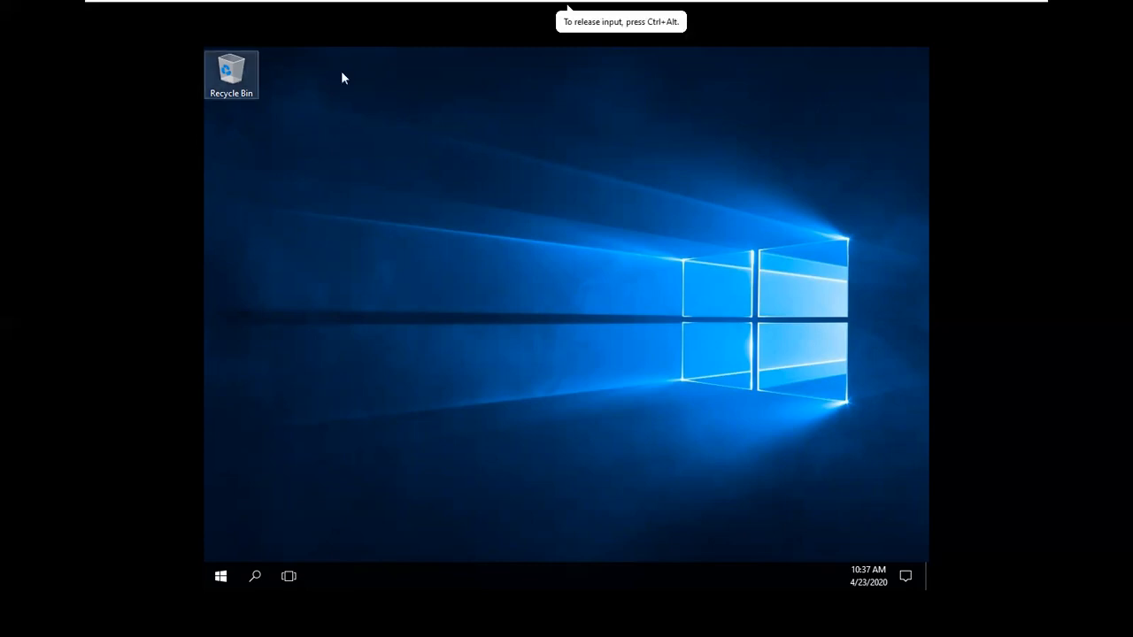
pyautogui.click(342, 74)
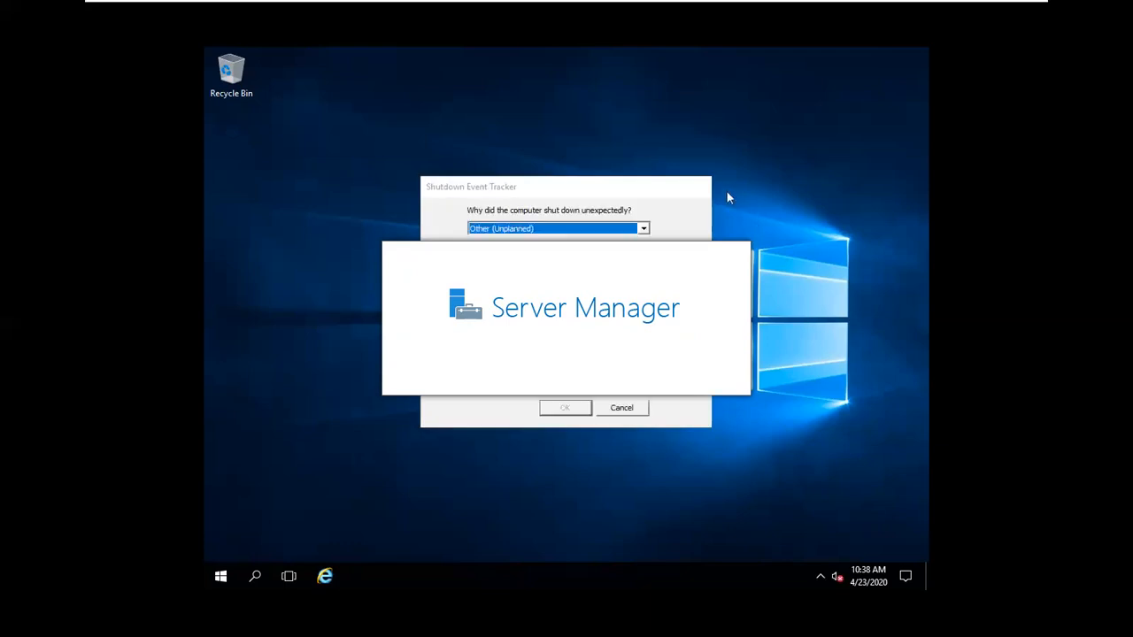
# Step: Cancel the Shutdown Event Tracker prompt and bring up the server VM tab's context menu
pyautogui.click(631, 411)
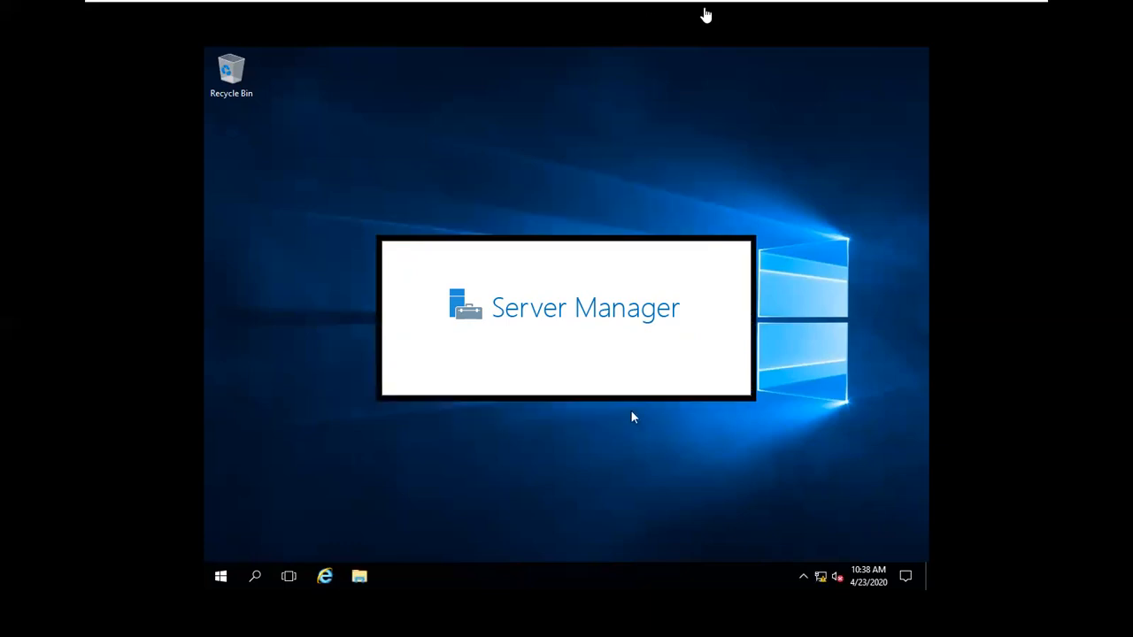
pyautogui.moveTo(704, 8)
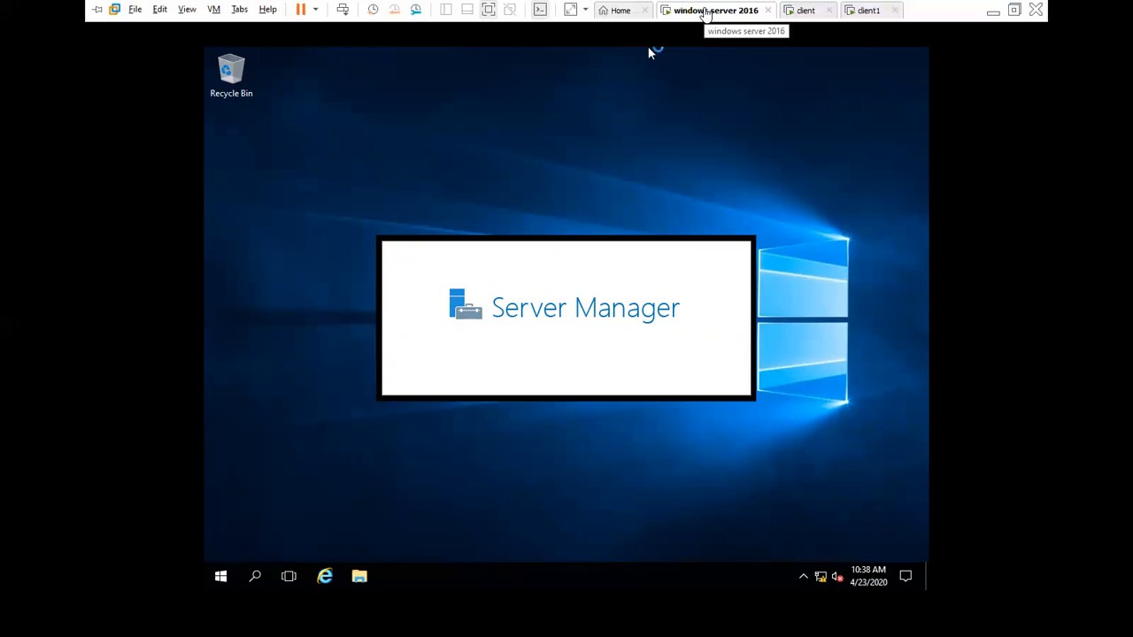
pyautogui.rightClick(705, 12)
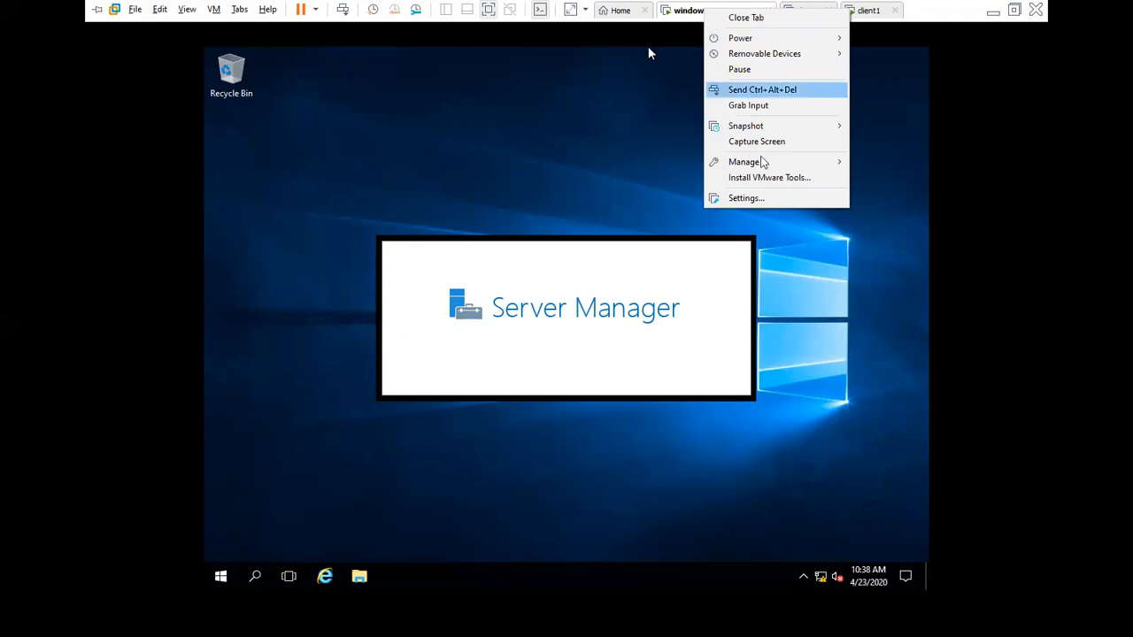
pyautogui.moveTo(761, 171)
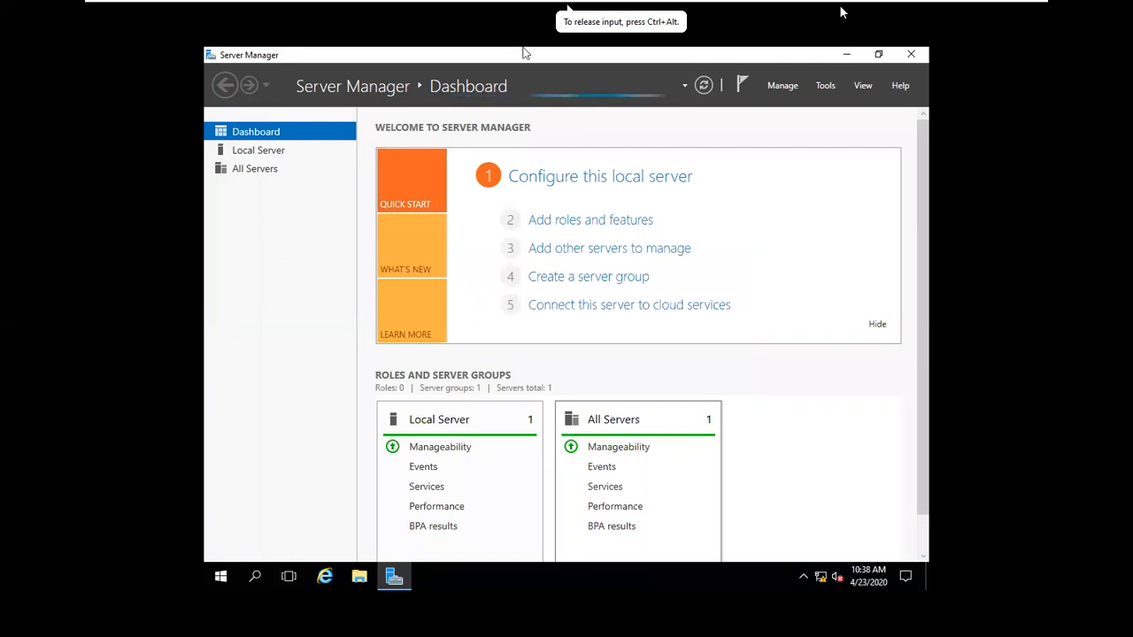
# Step: Choose Install VMware Tools from the VM tab menu, minimize Server Manager, and launch File Explorer
pyautogui.moveTo(839, 4)
pyautogui.rightClick(729, 19)
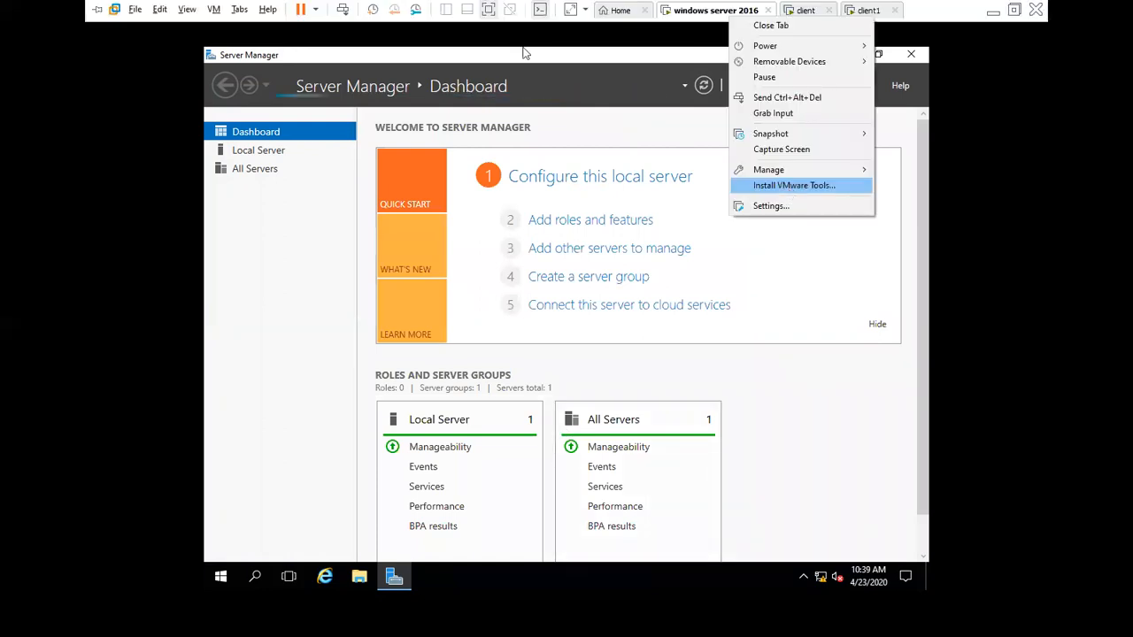
pyautogui.click(879, 57)
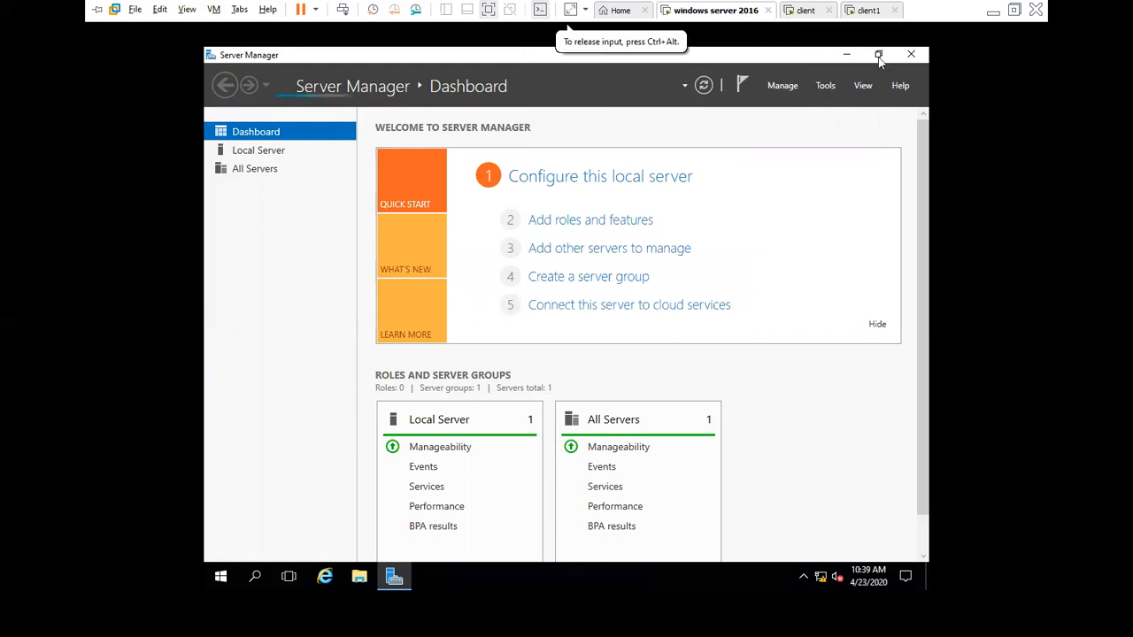
pyautogui.click(846, 58)
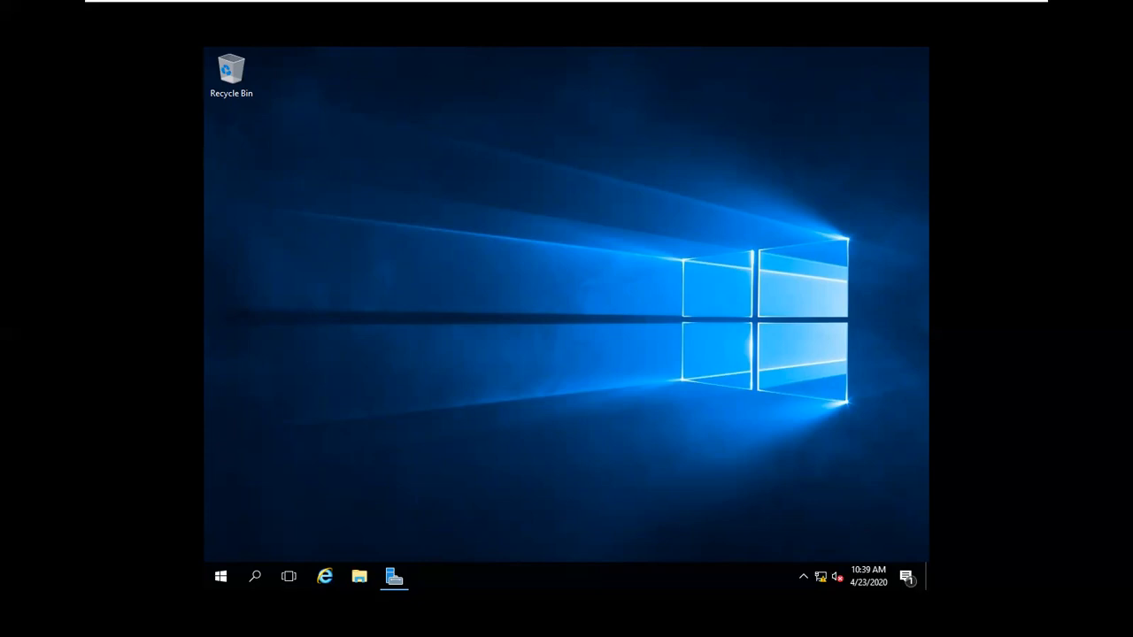
pyautogui.click(361, 582)
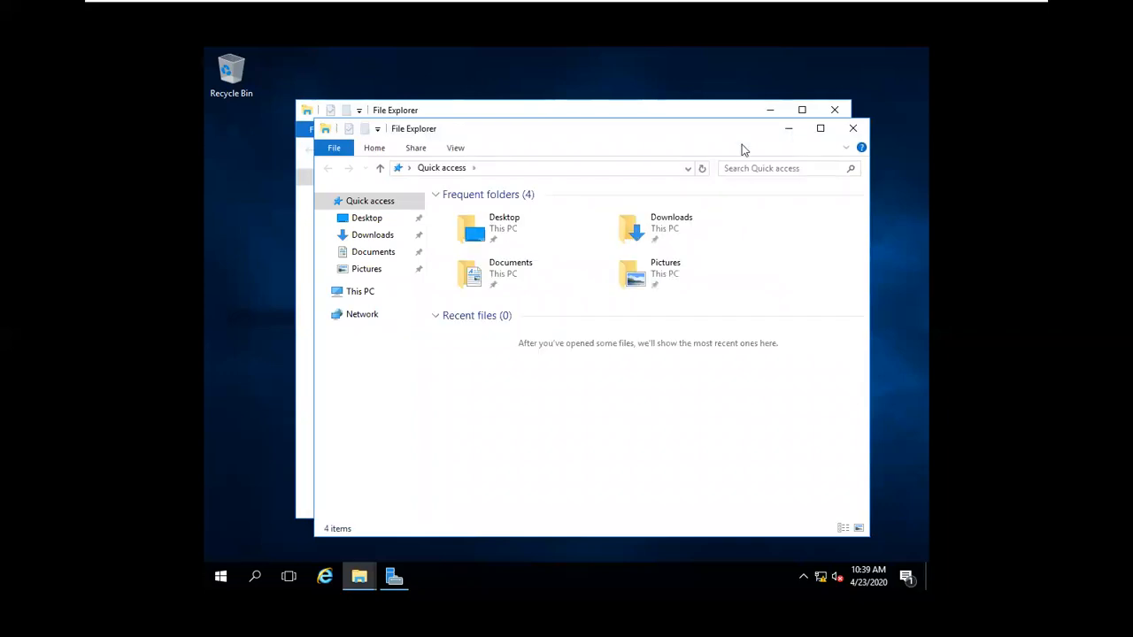
# Step: Select This PC in File Explorer to list Local Disk (C:) and the VMware Tools DVD drive
pyautogui.click(369, 292)
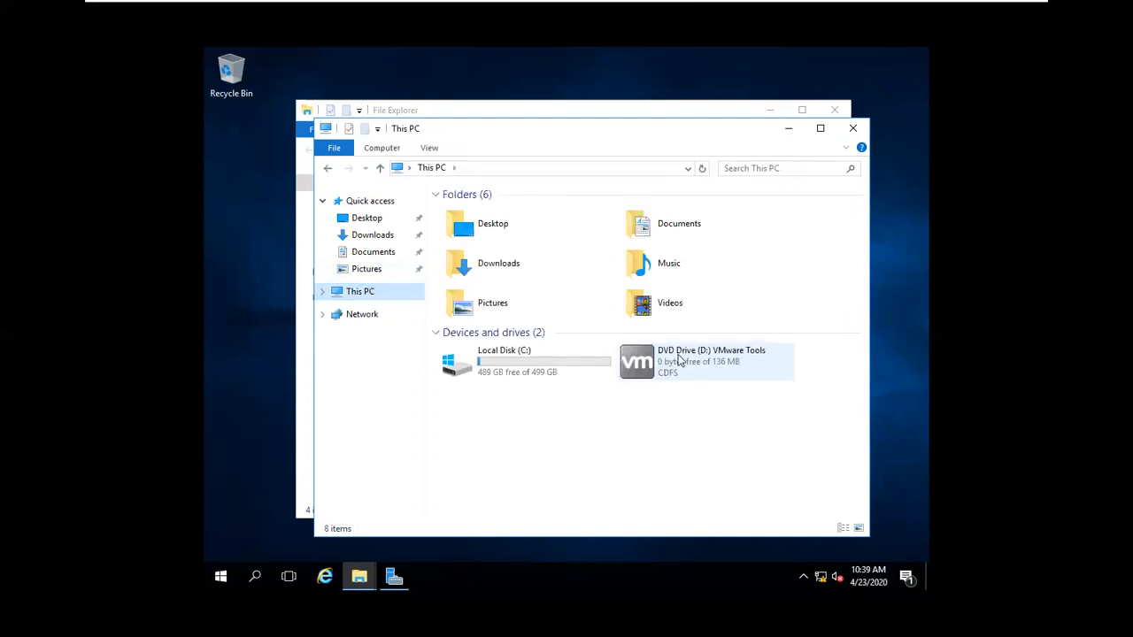
pyautogui.doubleClick(680, 361)
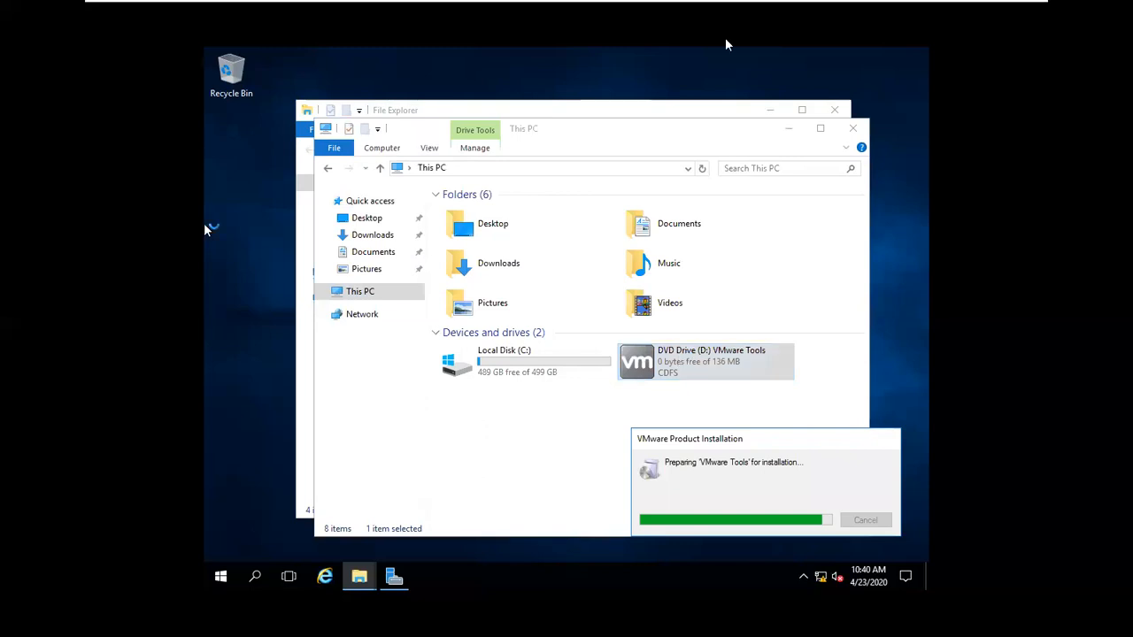
pyautogui.click(622, 50)
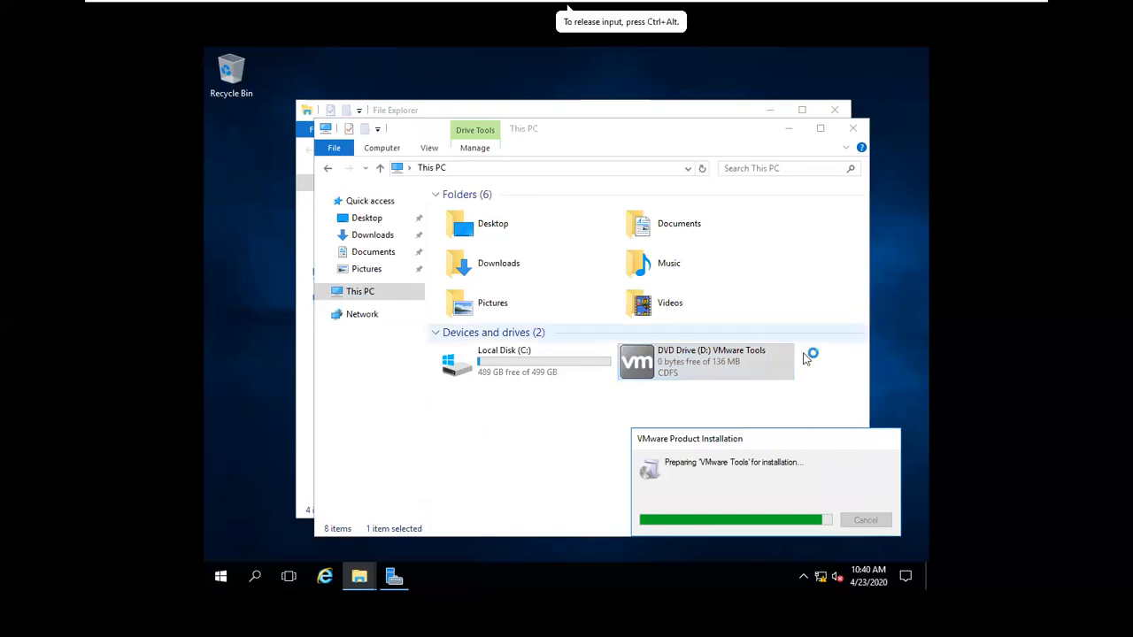
pyautogui.click(225, 322)
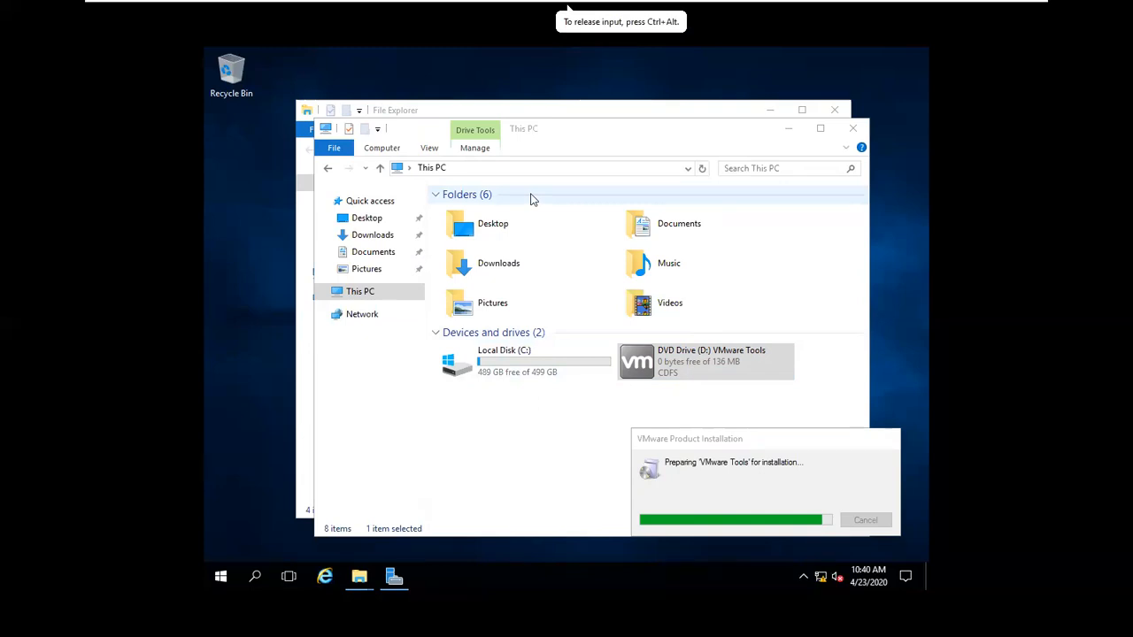
pyautogui.moveTo(1016, 4)
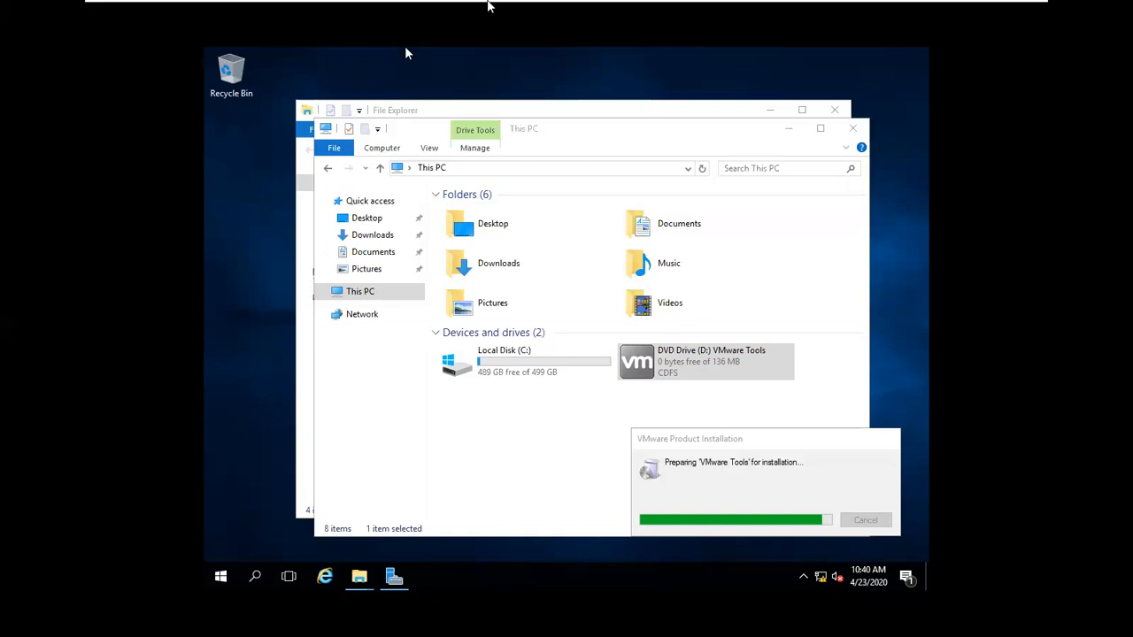
# Step: Close the Quick access window and minimize This PC to reveal the VMware Tools Setup welcome page
pyautogui.click(835, 111)
pyautogui.click(837, 115)
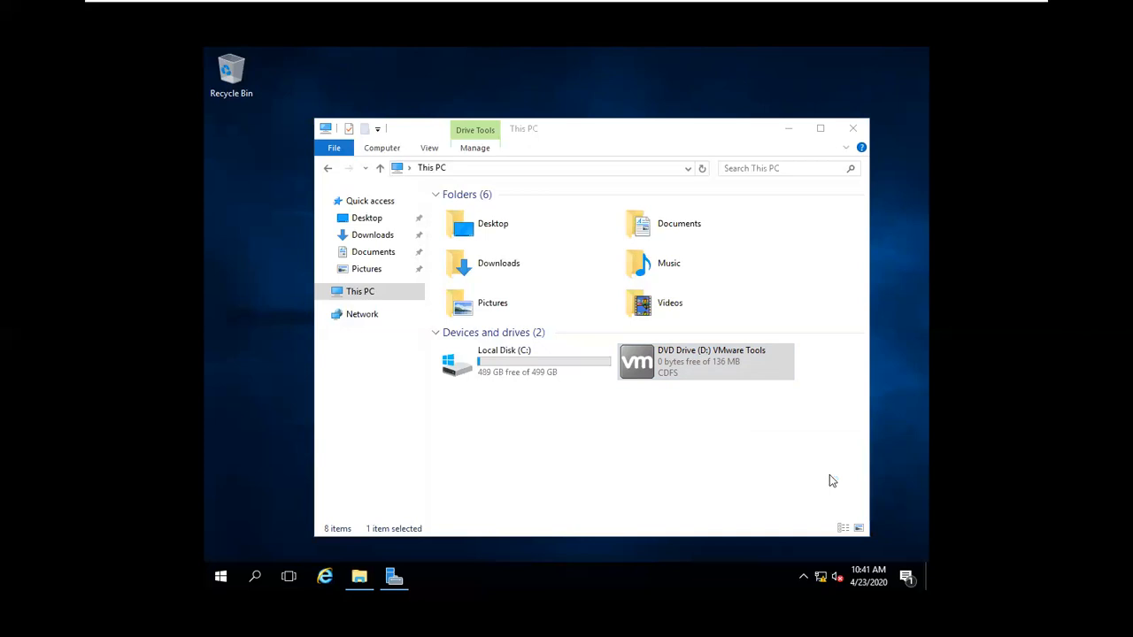
pyautogui.click(788, 131)
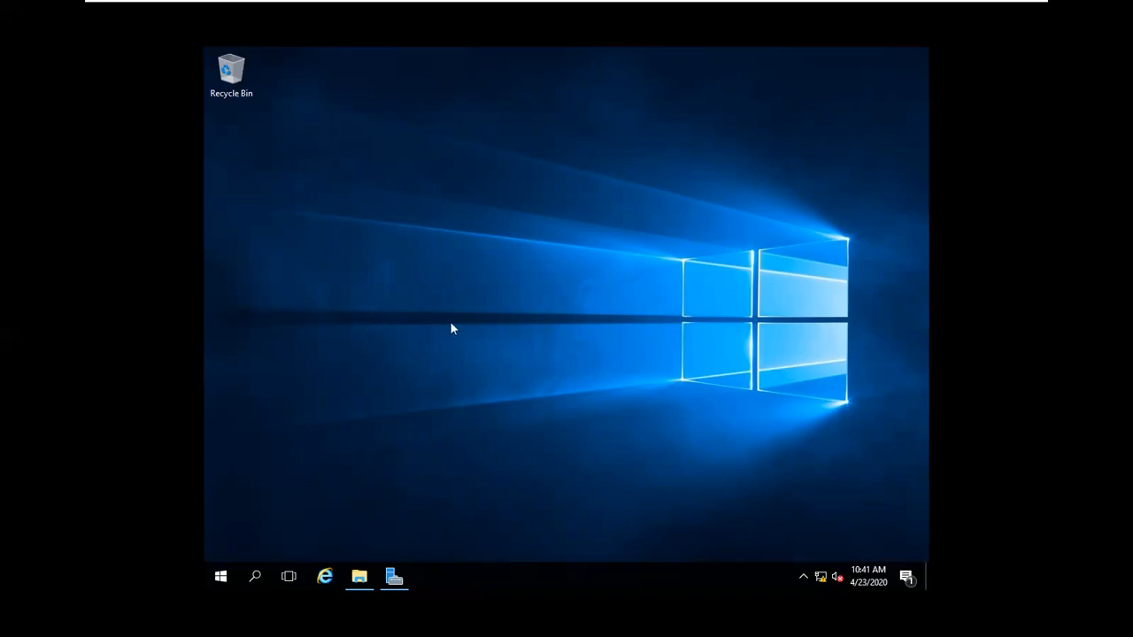
pyautogui.click(637, 372)
pyautogui.click(260, 355)
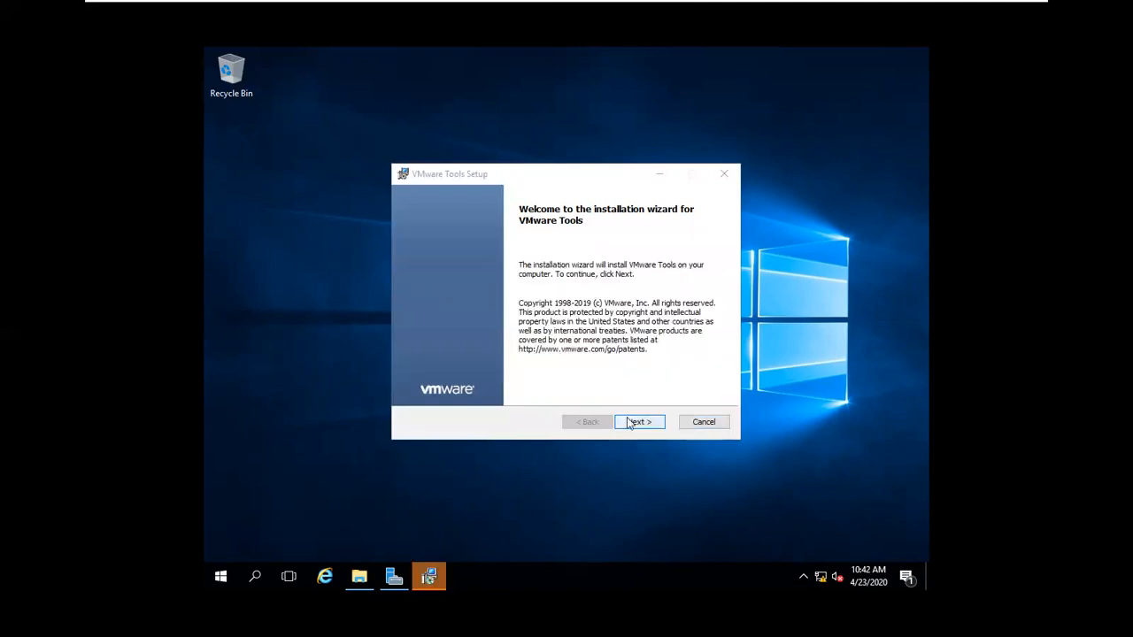
# Step: Advance through VMware Tools Setup with the Typical setup type and start the installation
pyautogui.click(630, 424)
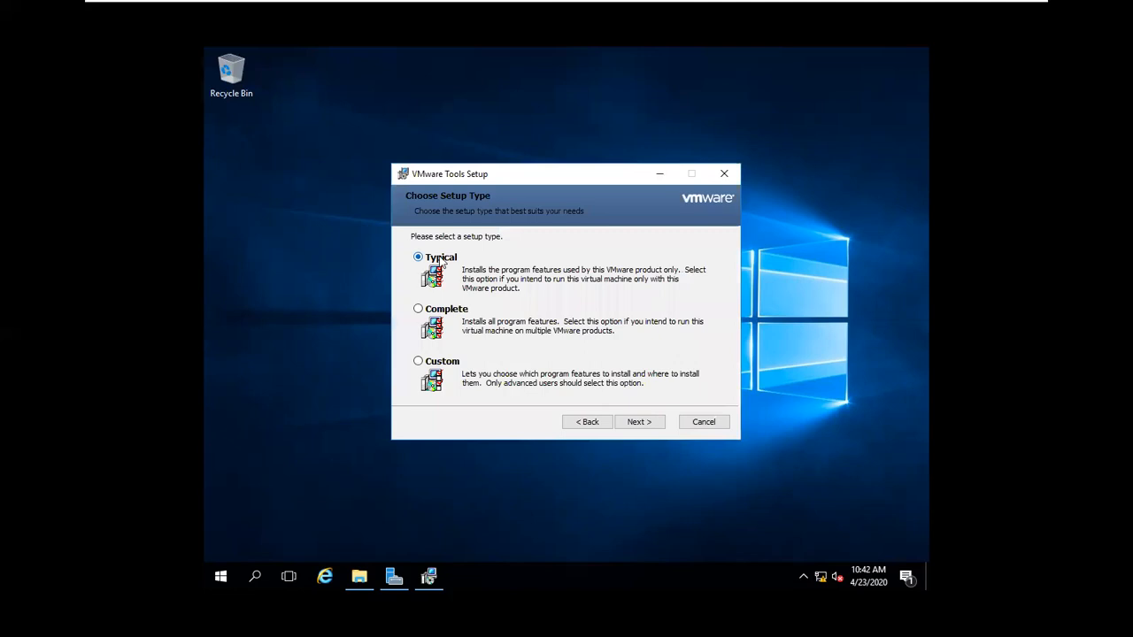
pyautogui.click(620, 423)
pyautogui.click(621, 424)
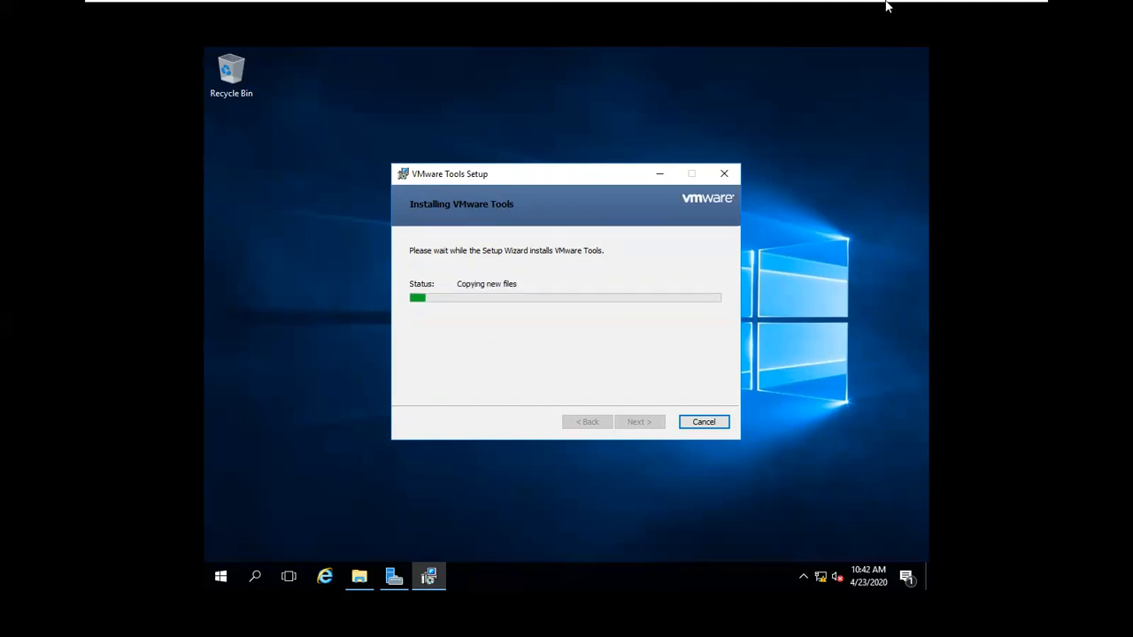
# Step: Return input to the server VM, then switch over to the client virtual machine's tab
pyautogui.moveTo(888, 9)
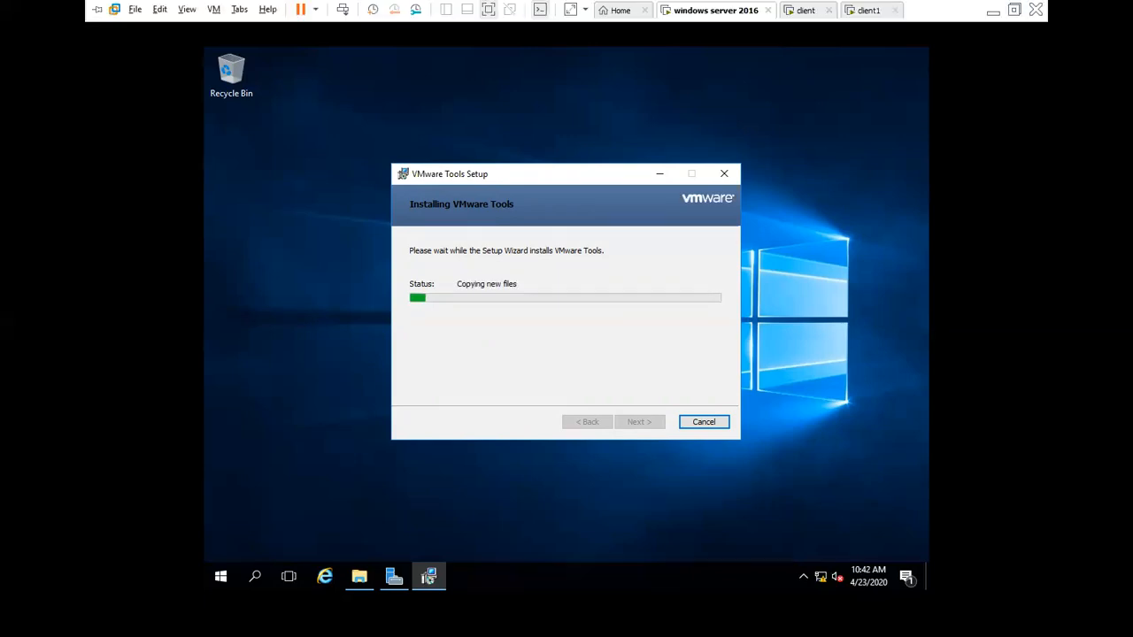
pyautogui.click(691, 201)
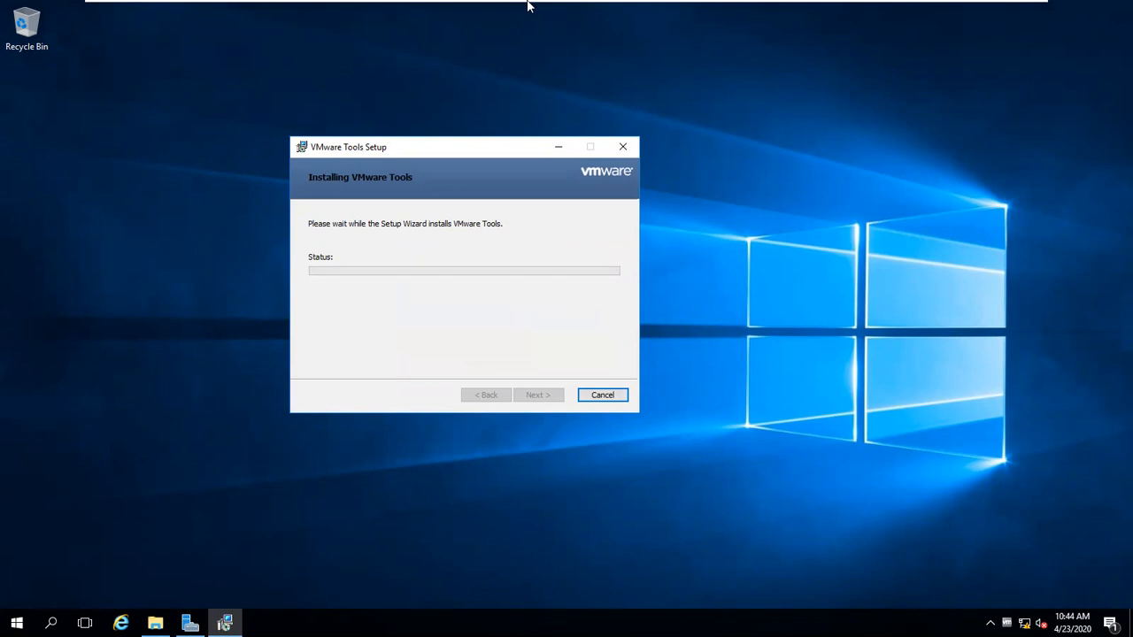
pyautogui.moveTo(531, 5)
pyautogui.click(806, 10)
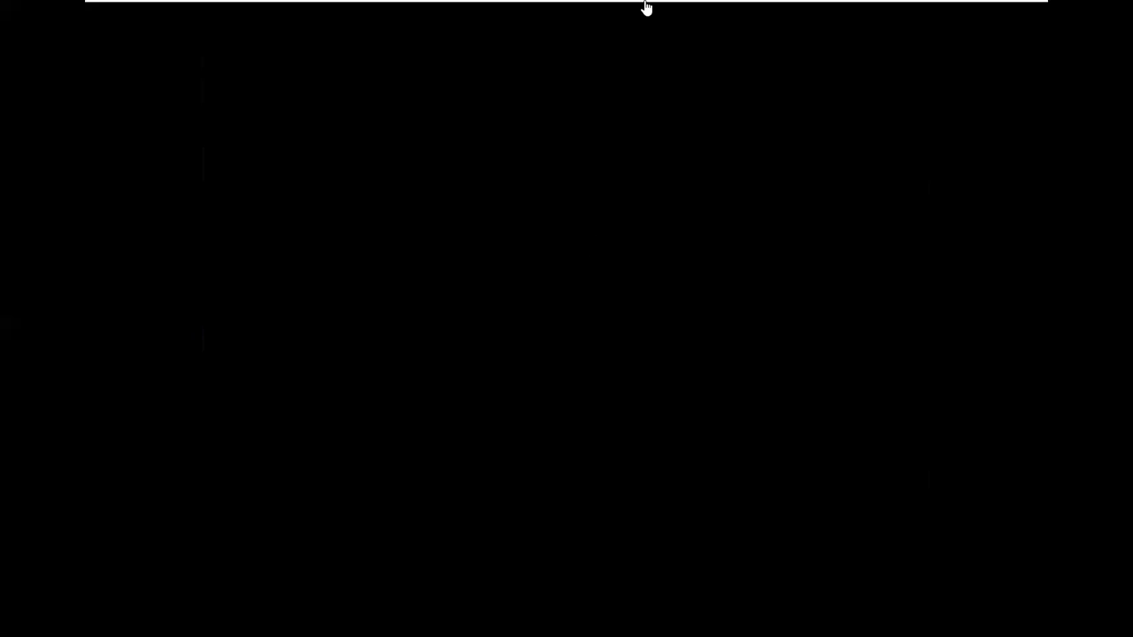
# Step: Minimize VMware and close the Firefox webmail window and its tabs to reveal the host desktop
pyautogui.moveTo(821, 16)
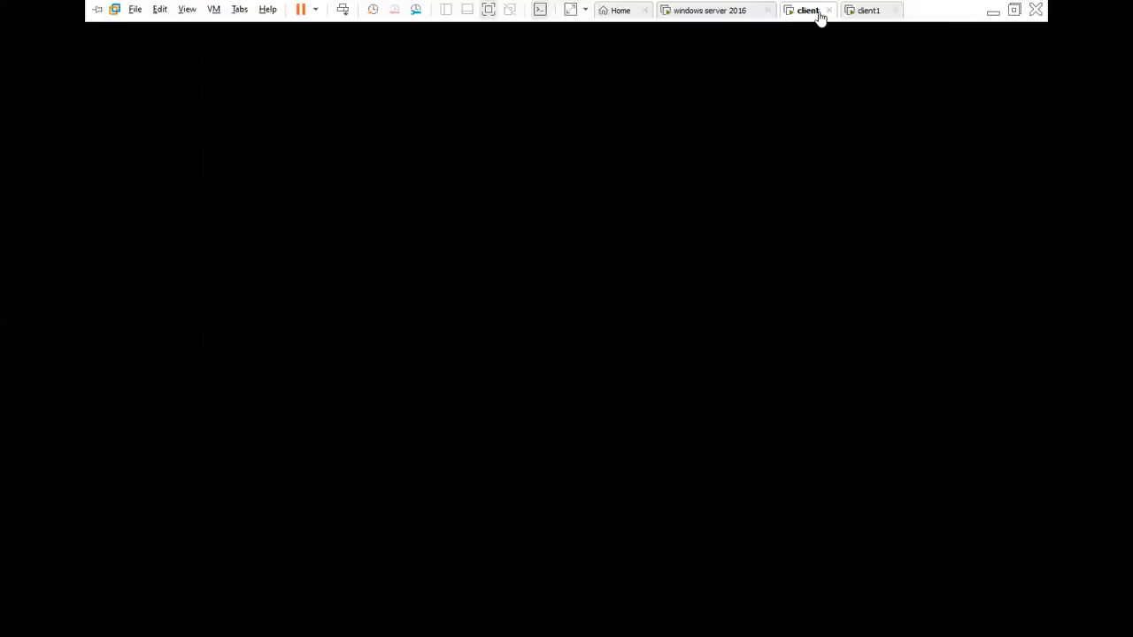
pyautogui.click(992, 12)
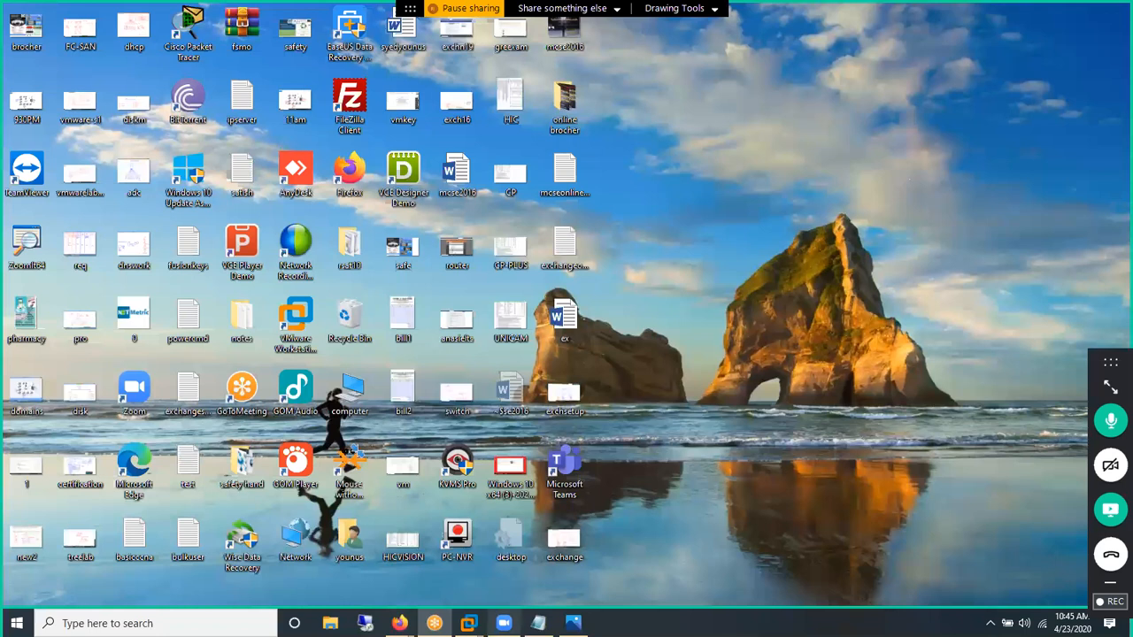
pyautogui.moveTo(400, 623)
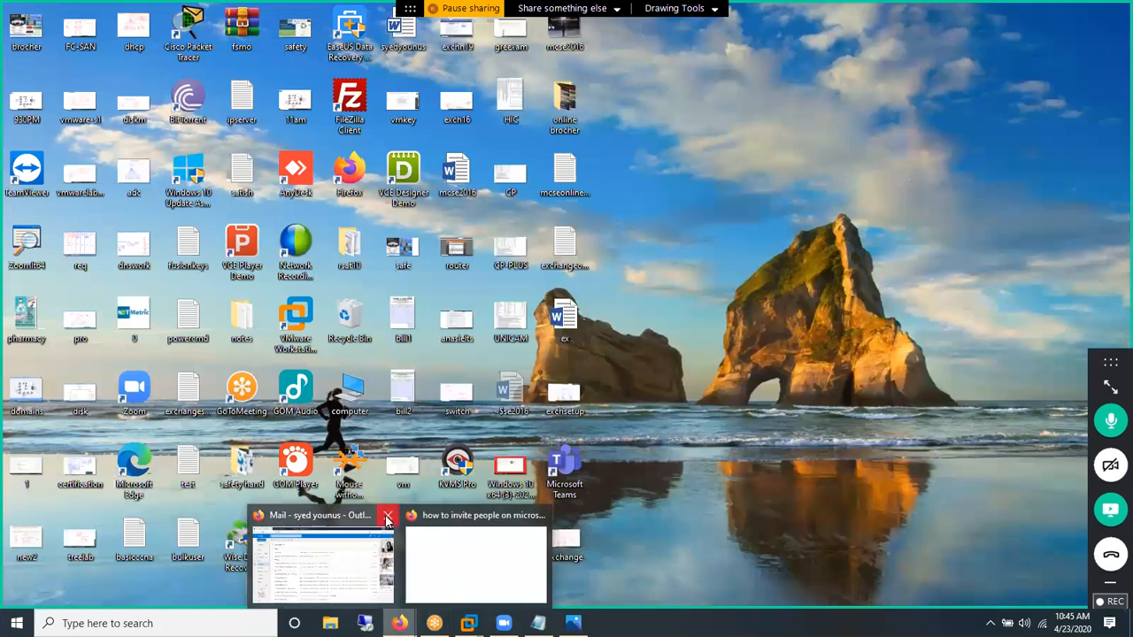
pyautogui.moveTo(386, 520)
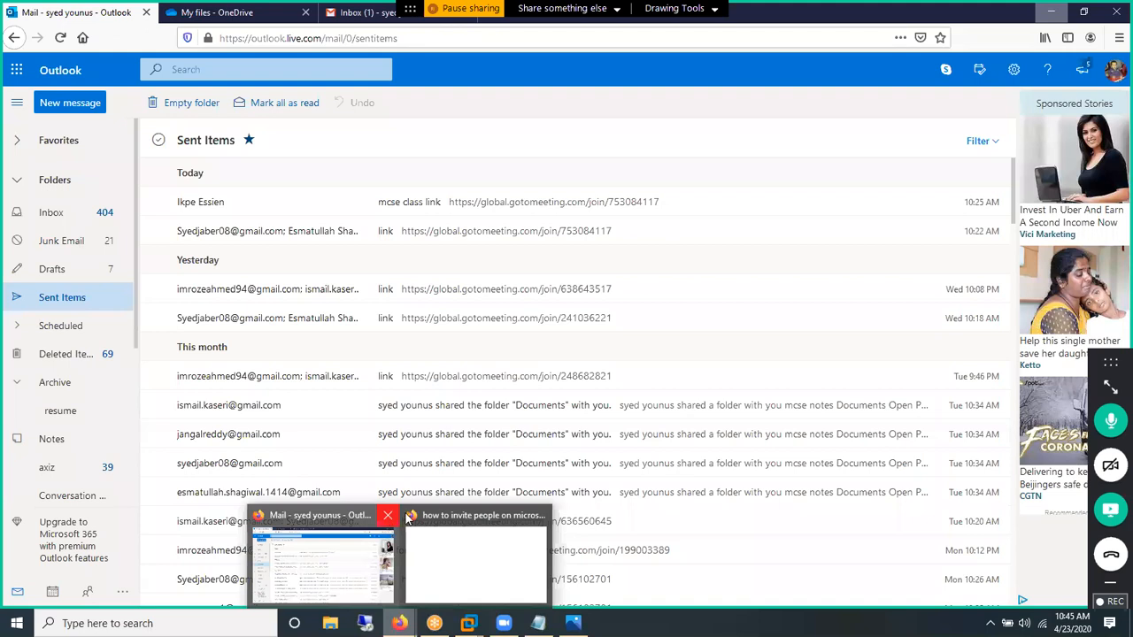
pyautogui.click(539, 339)
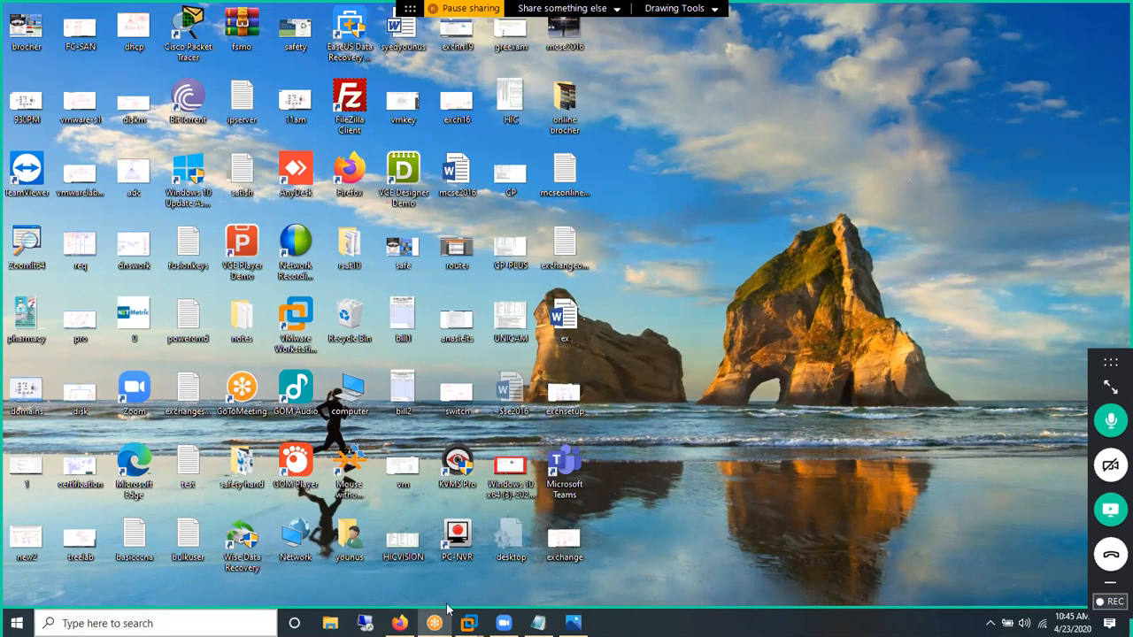
# Step: Restore the client1 VM from the taskbar, exit full screen, and switch to the windows server 2016 tab
pyautogui.click(469, 623)
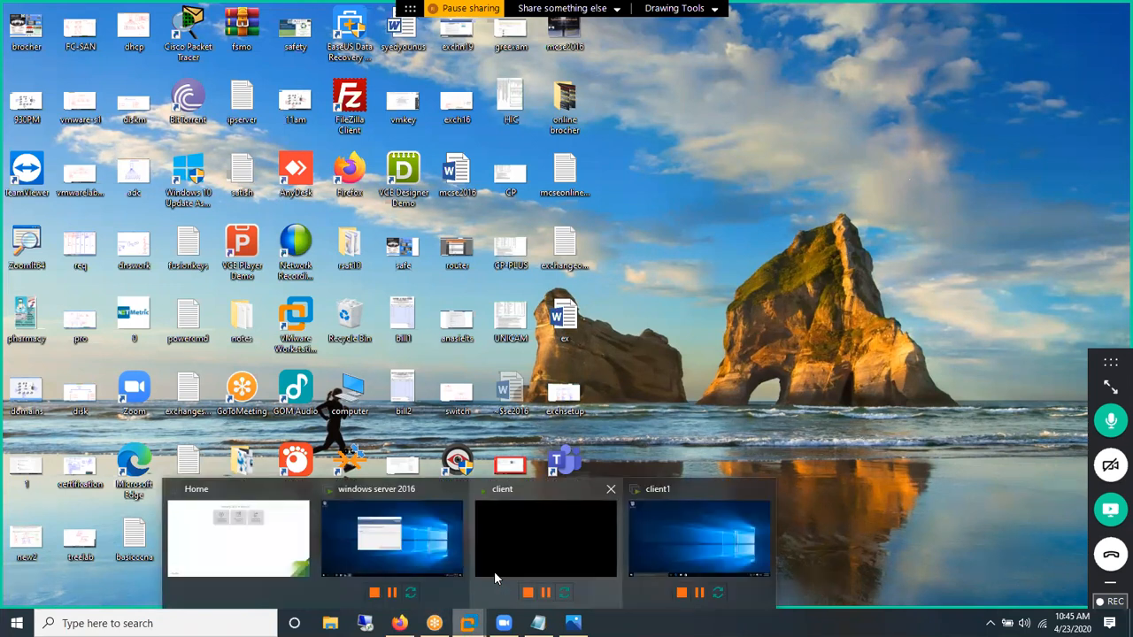
pyautogui.click(511, 496)
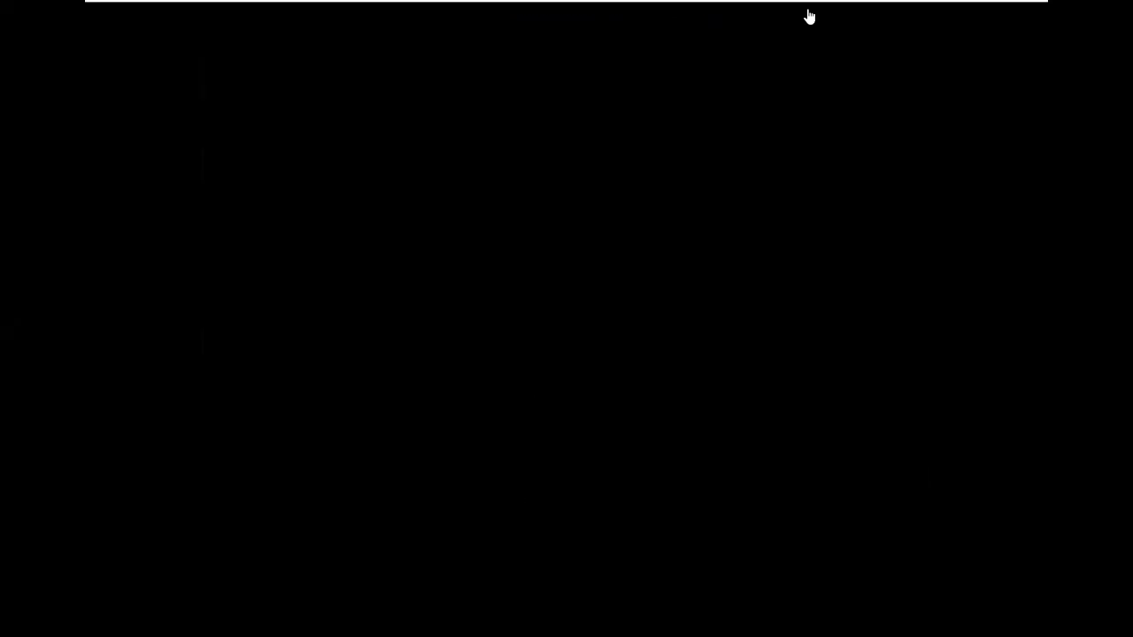
pyautogui.click(863, 11)
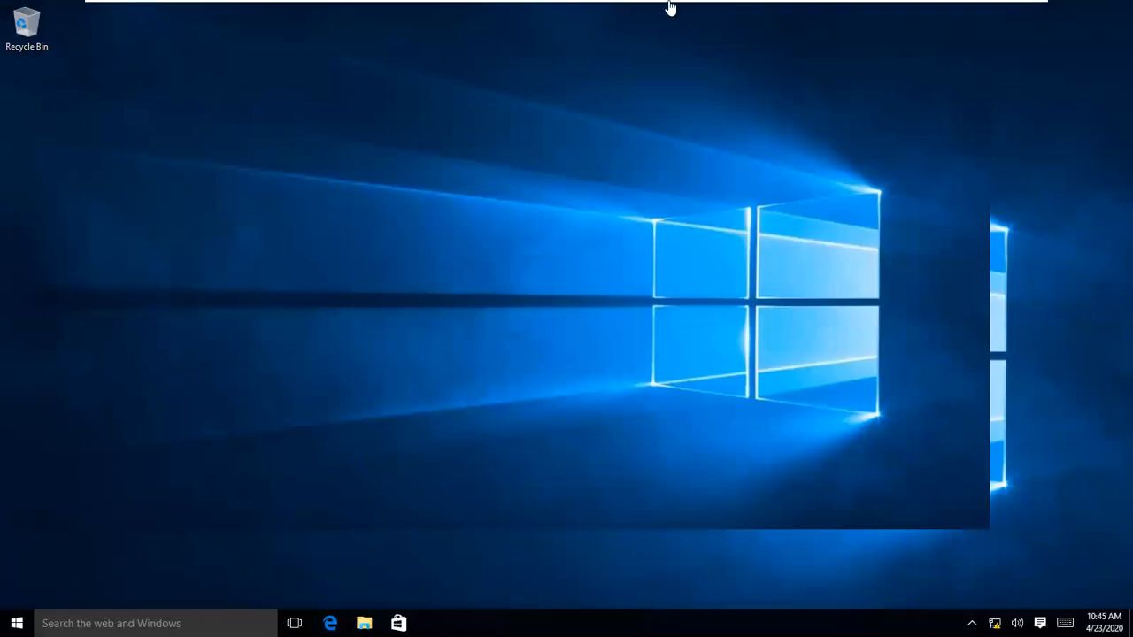
pyautogui.moveTo(669, 4)
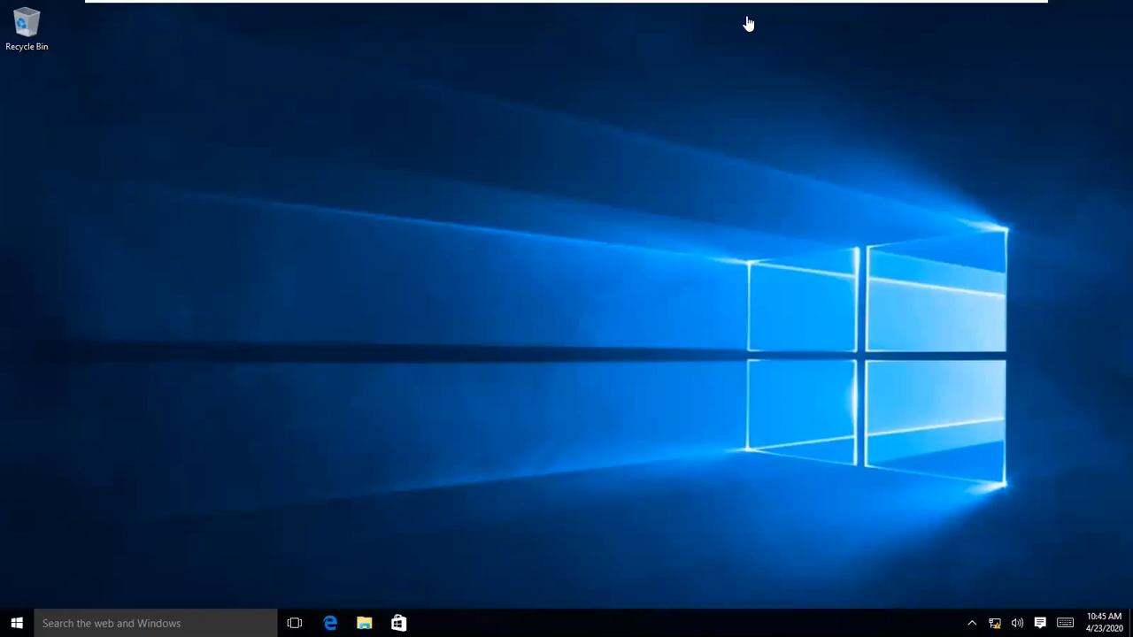
pyautogui.moveTo(733, 23)
pyautogui.click(1016, 11)
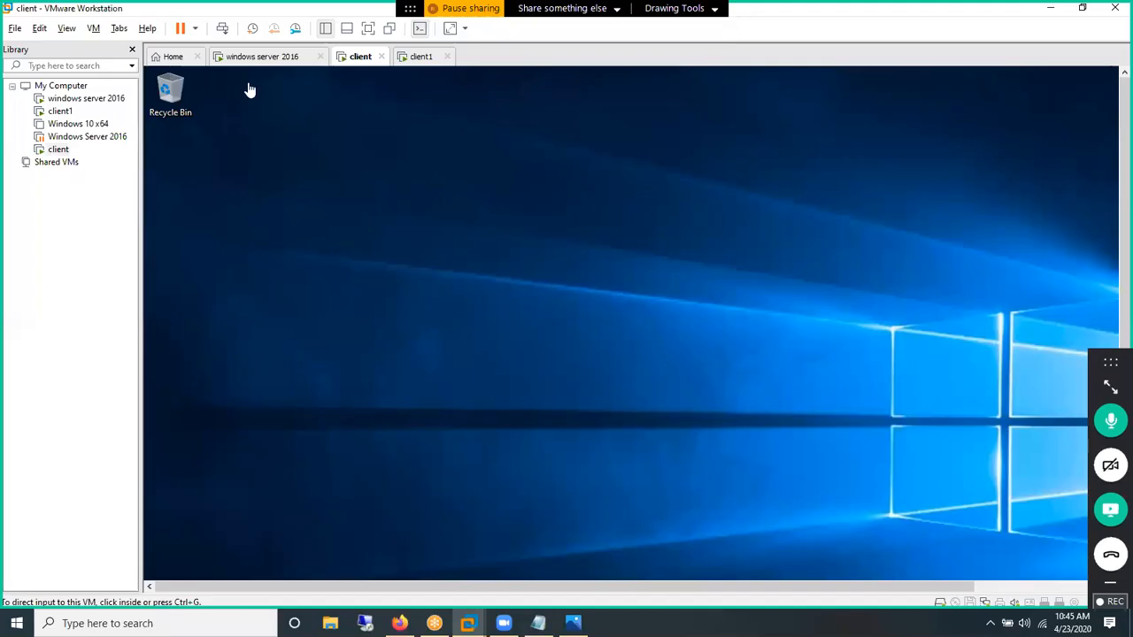
pyautogui.click(262, 56)
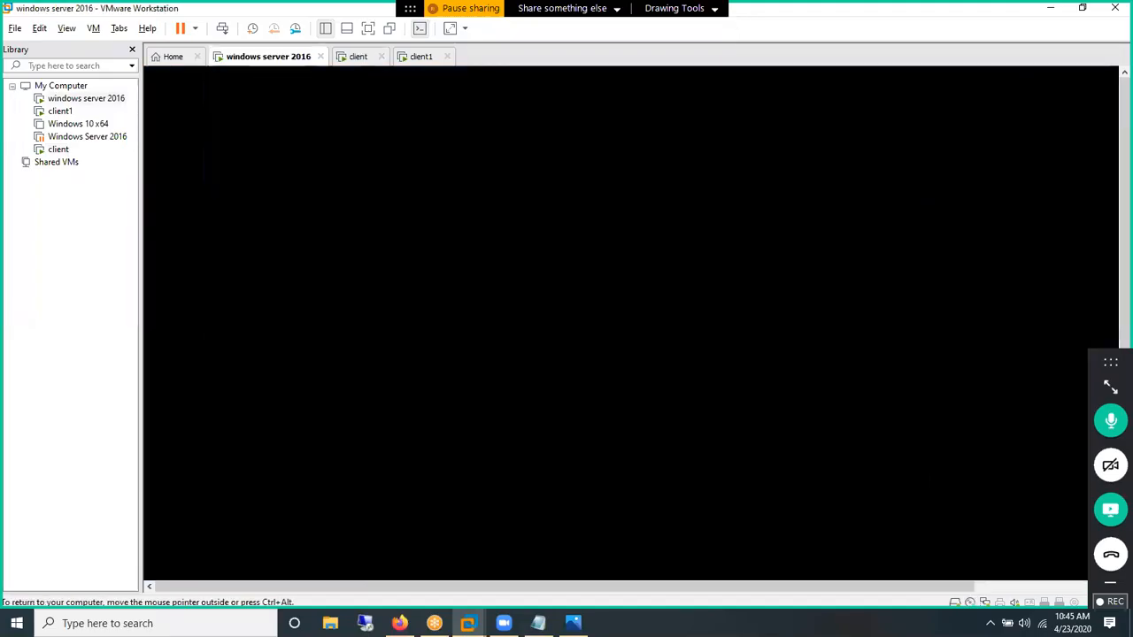
# Step: Return the server VM to full screen, click Finish in VMware Tools Setup, and answer No to restarting
pyautogui.hotkey('ctrl', 'alt', 'Return')
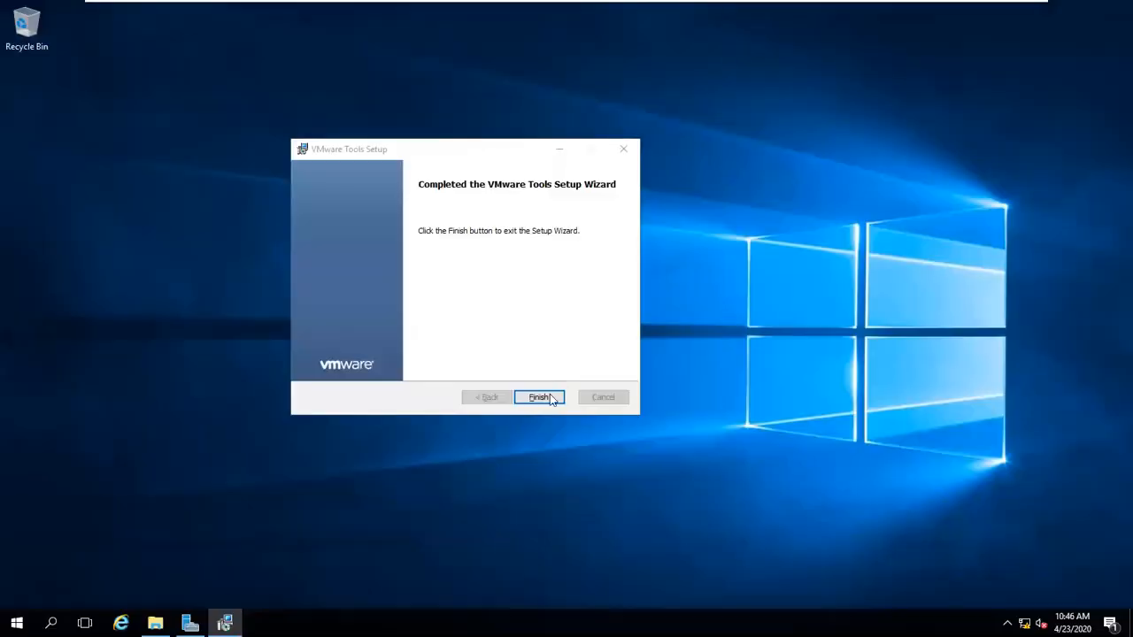
pyautogui.click(539, 398)
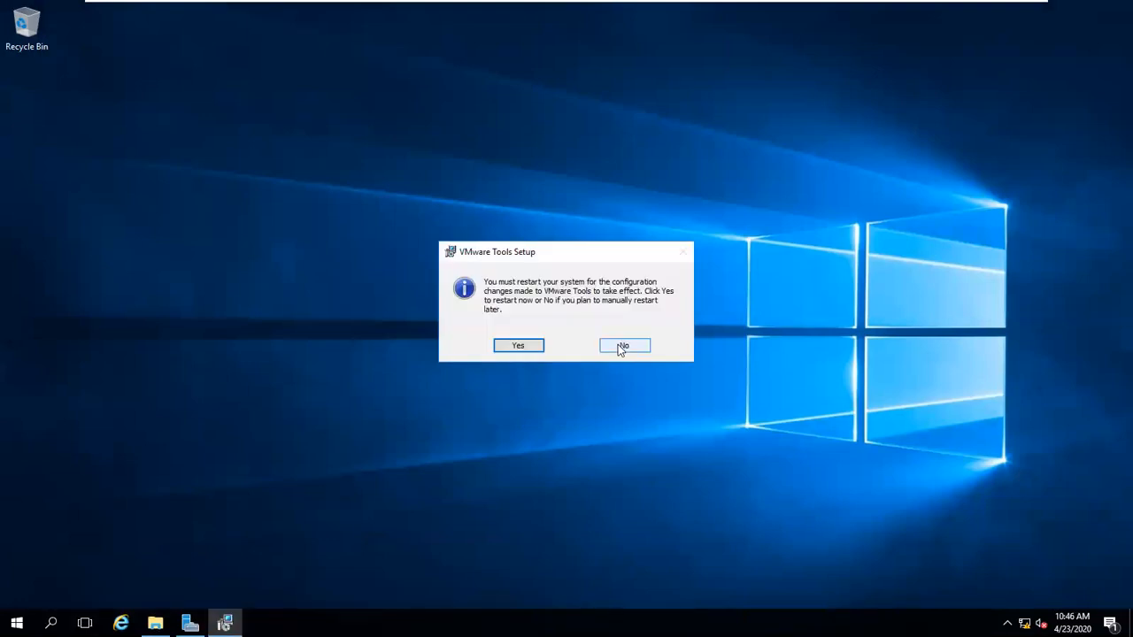
pyautogui.click(622, 346)
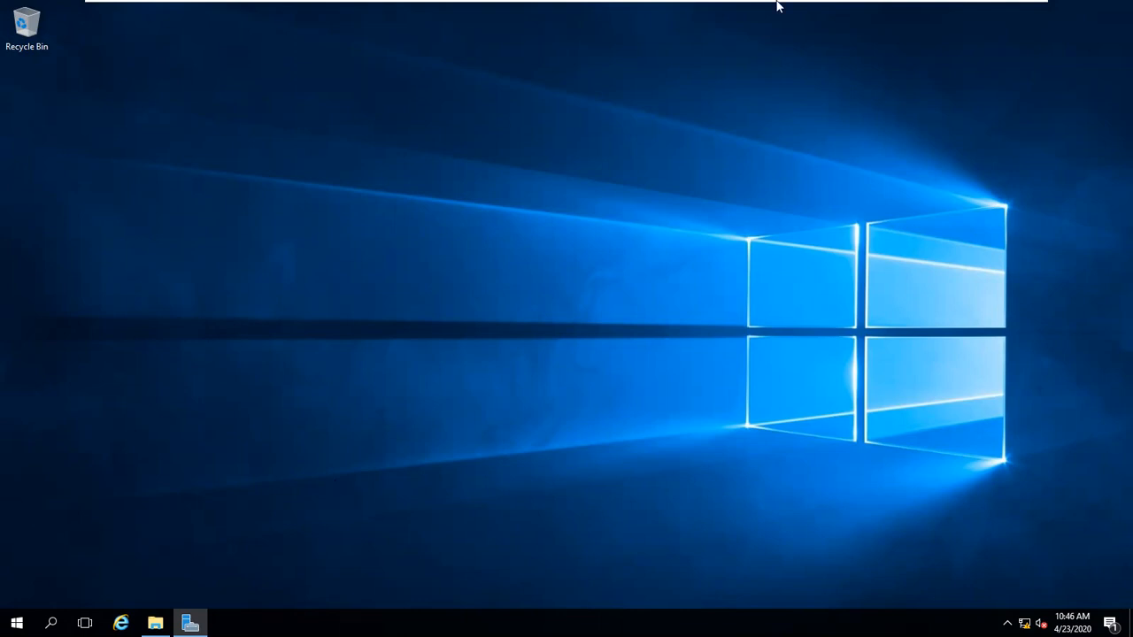
# Step: Bring down the full-screen VMware toolbar to reach the client VM tab
pyautogui.moveTo(804, 10)
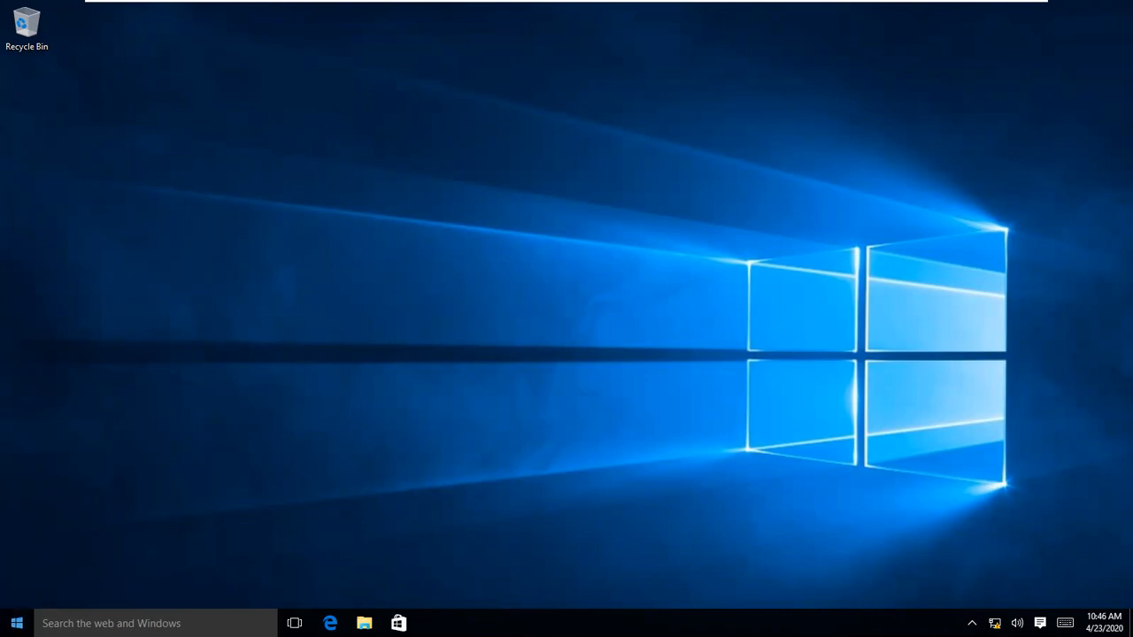
pyautogui.rightClick(16, 623)
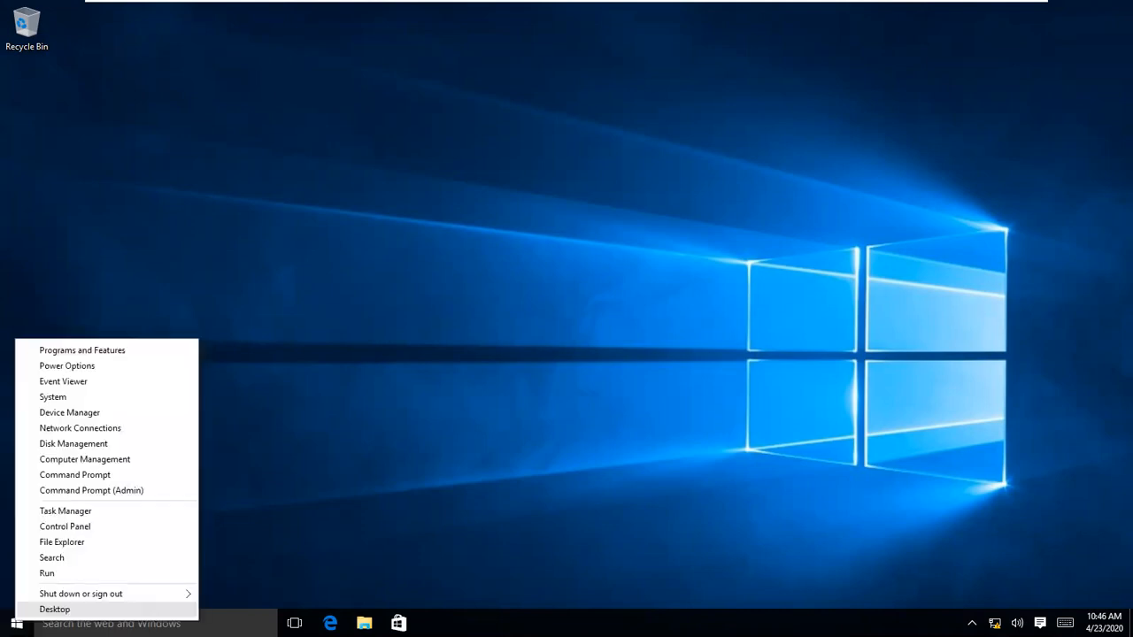
pyautogui.click(328, 355)
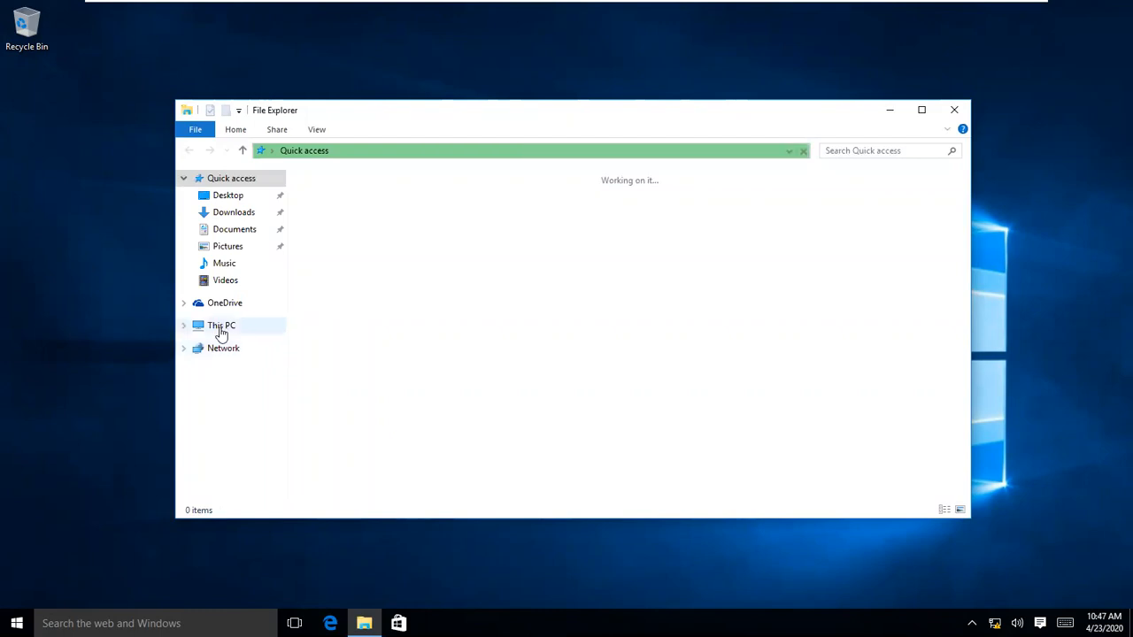
pyautogui.rightClick(221, 332)
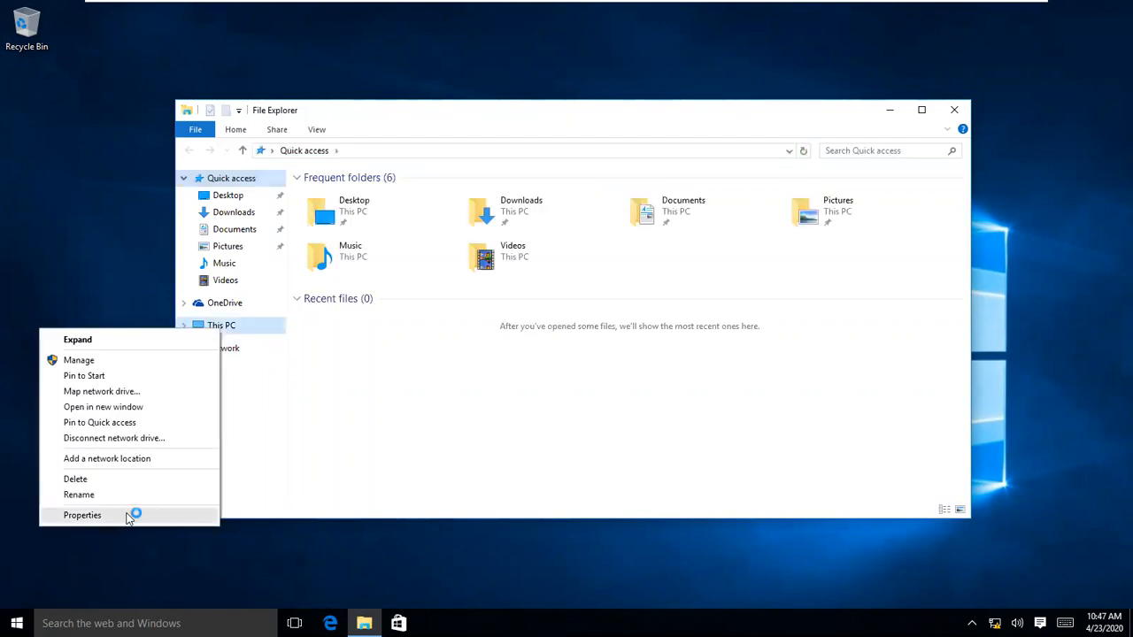
pyautogui.click(83, 516)
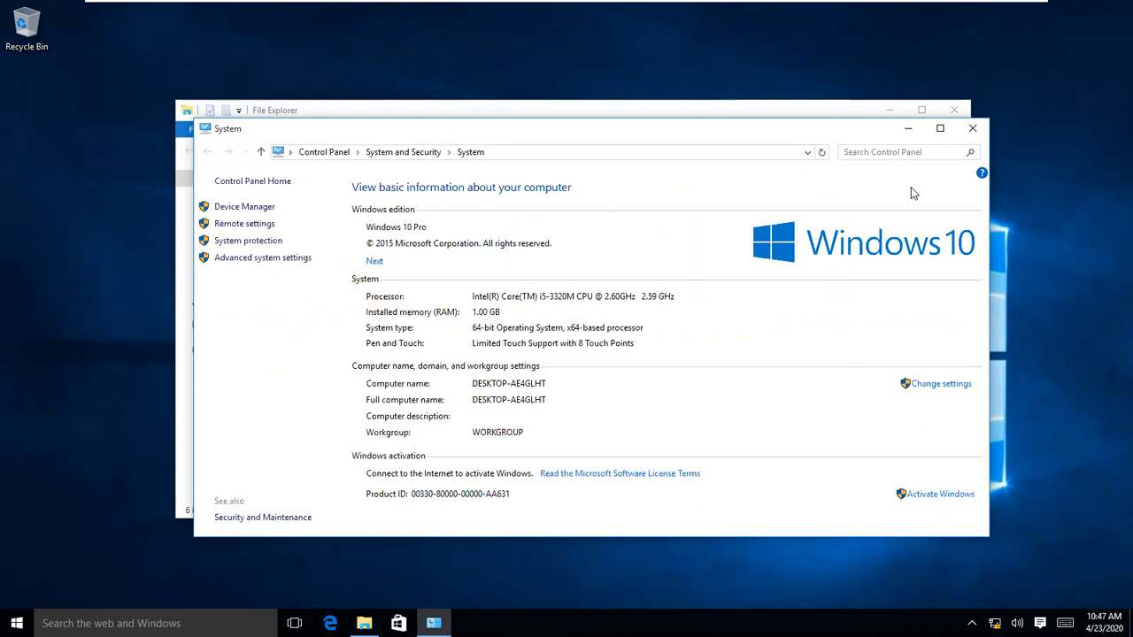
pyautogui.click(967, 127)
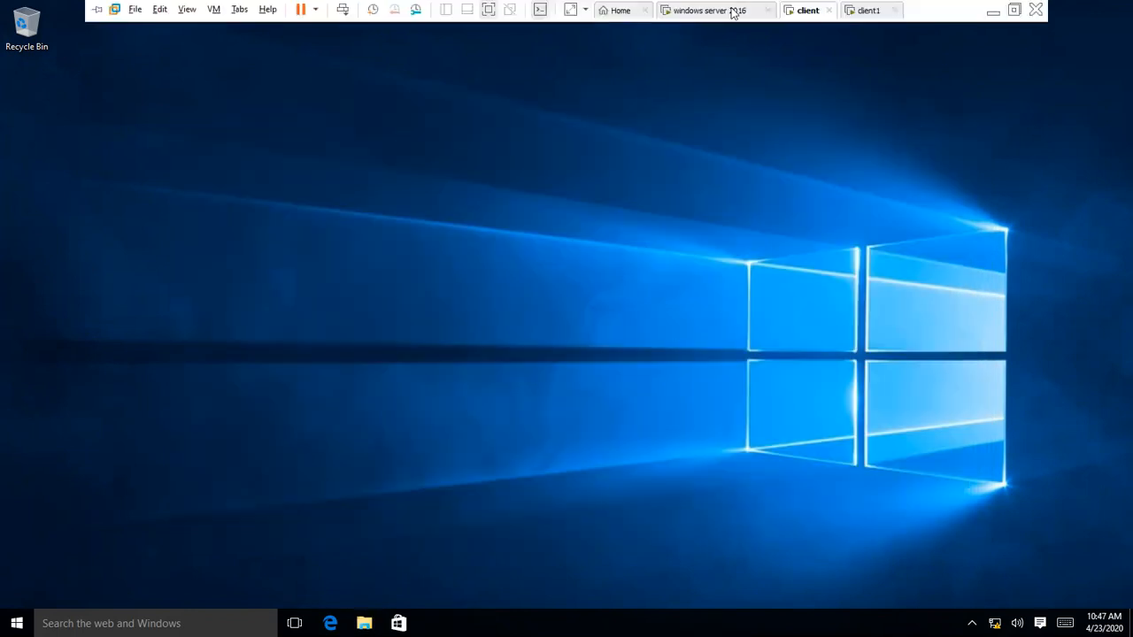
# Step: On the windows server 2016 VM, check This PC's properties (Standard edition, 2.00 GB RAM), then close both windows
pyautogui.click(732, 10)
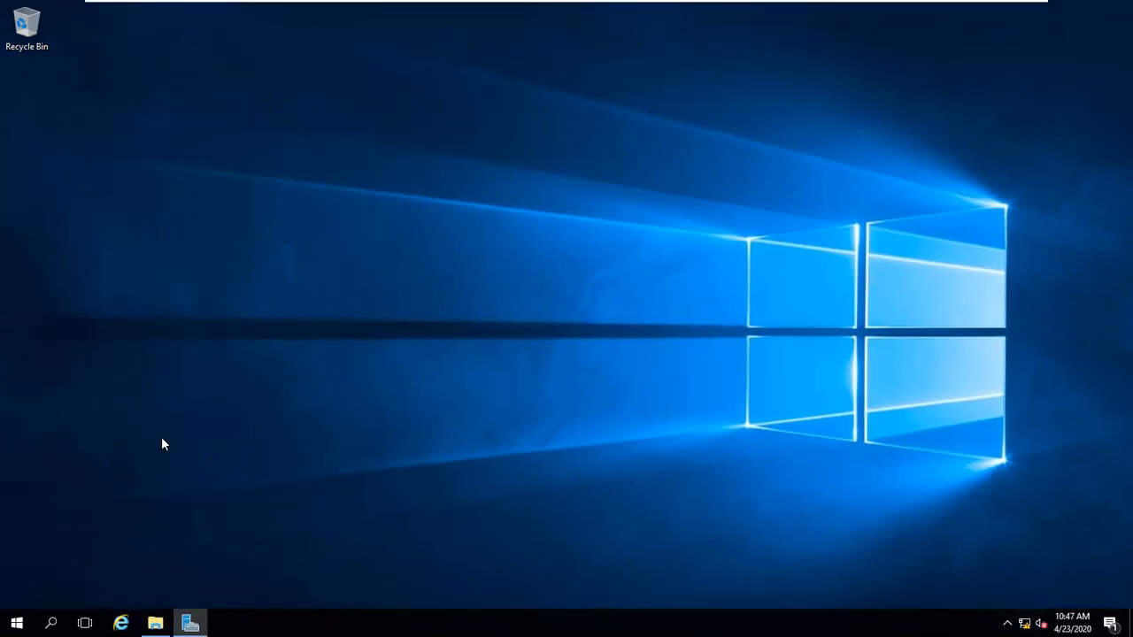
pyautogui.click(155, 624)
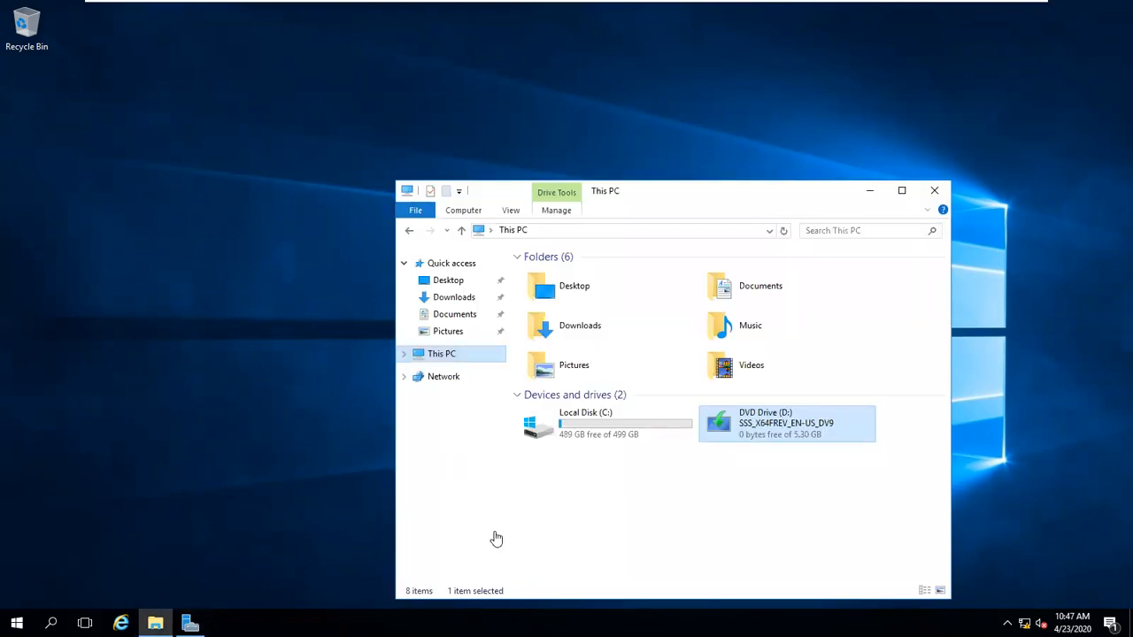
pyautogui.rightClick(450, 352)
pyautogui.click(496, 536)
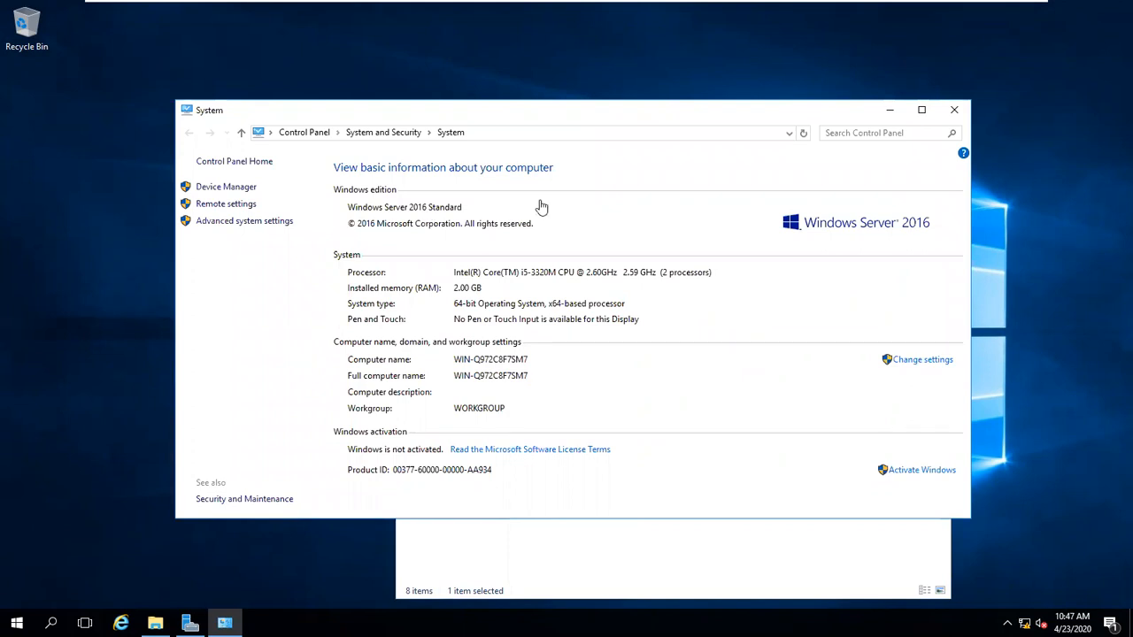
pyautogui.click(953, 114)
pyautogui.click(933, 189)
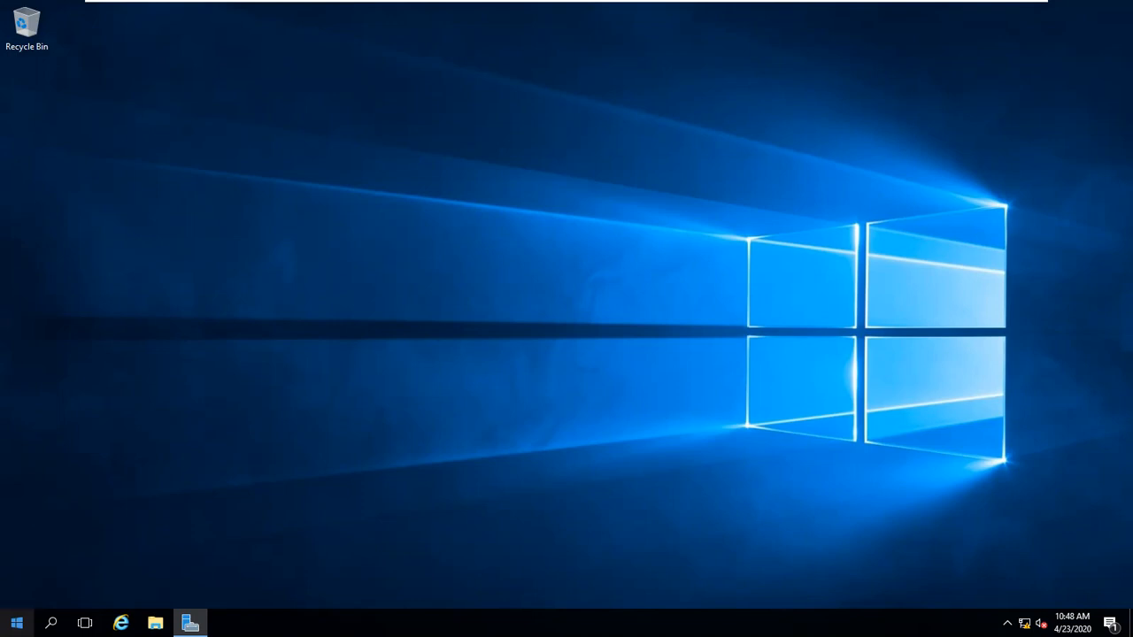
# Step: Open the server's Start menu, then minimise the VM to reveal the host
pyautogui.click(16, 623)
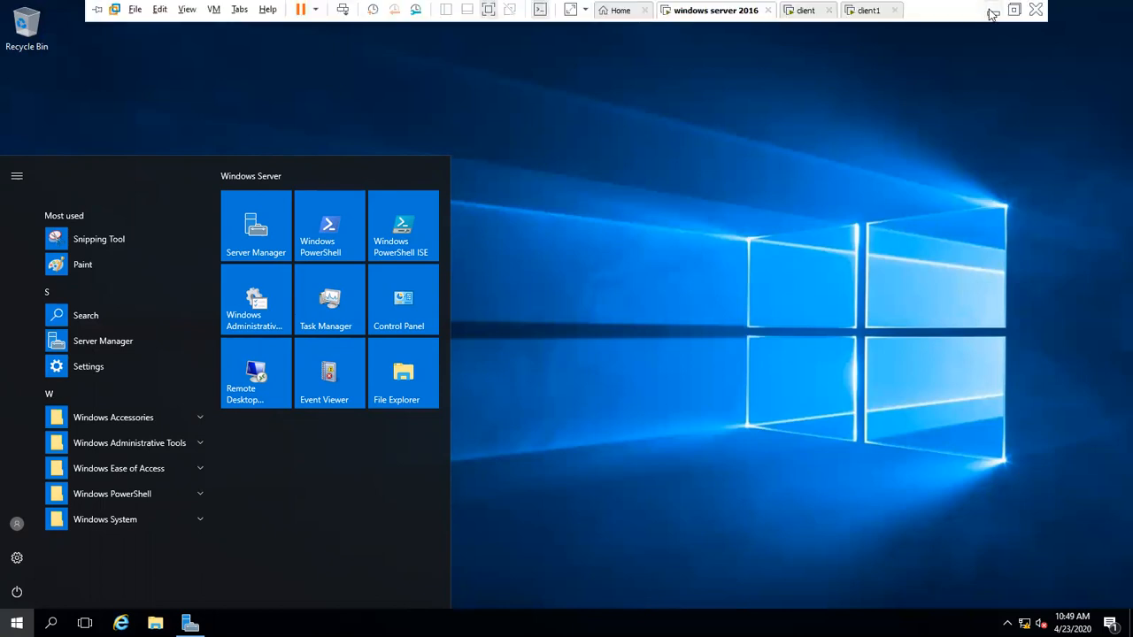
pyautogui.click(992, 10)
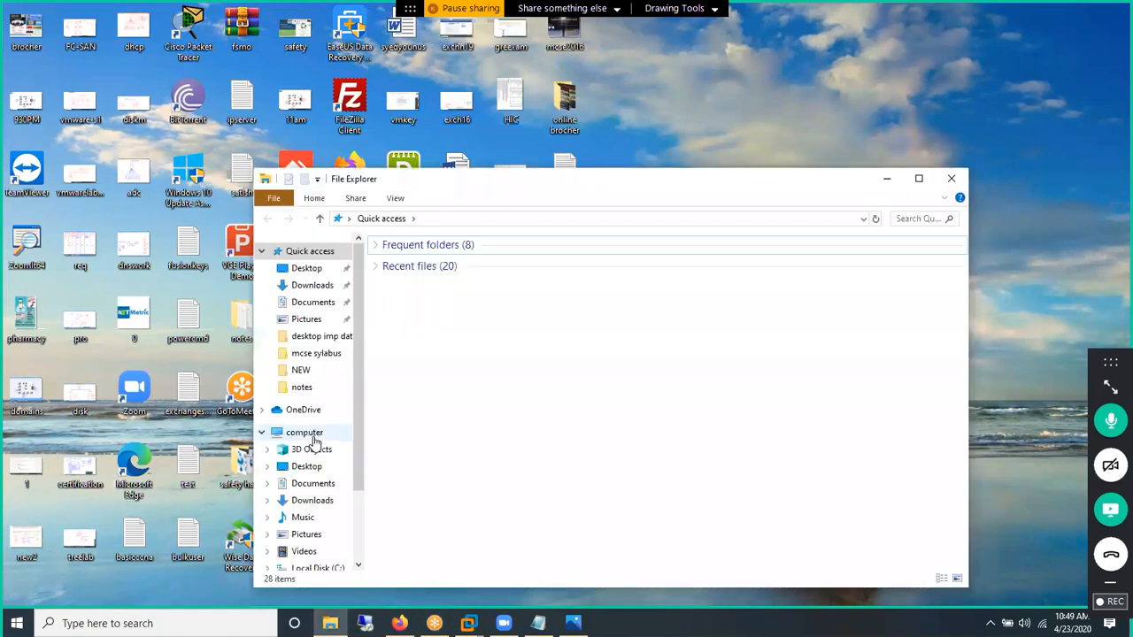
# Step: Open 'MCSE 2012 Server Network administrator' from D:\online in a maximized File Explorer window
pyautogui.click(307, 434)
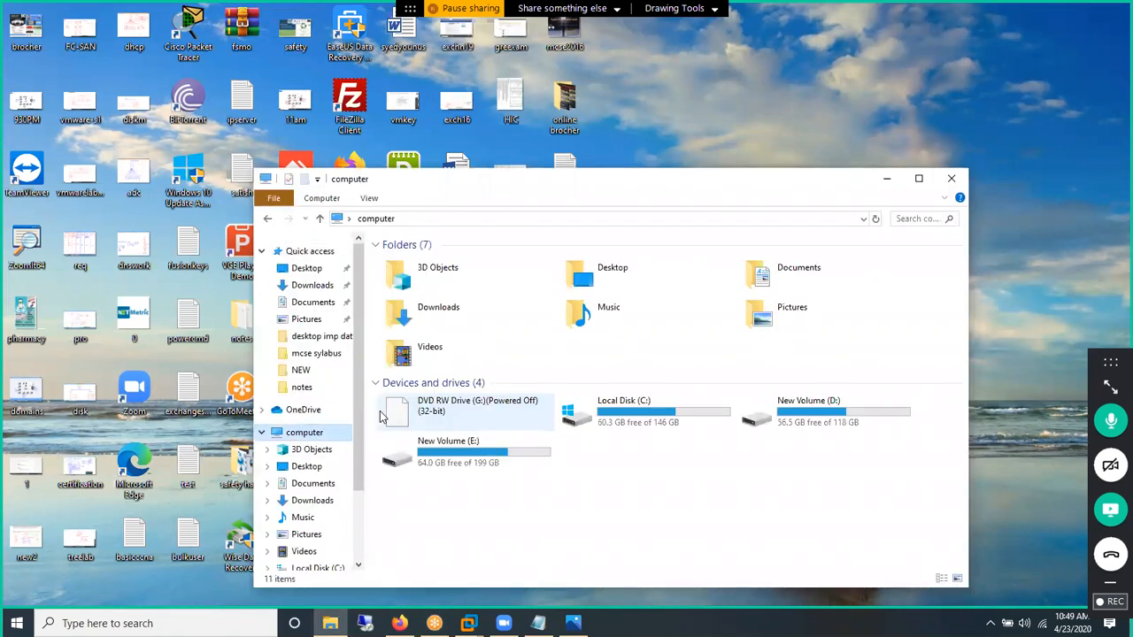
pyautogui.doubleClick(840, 402)
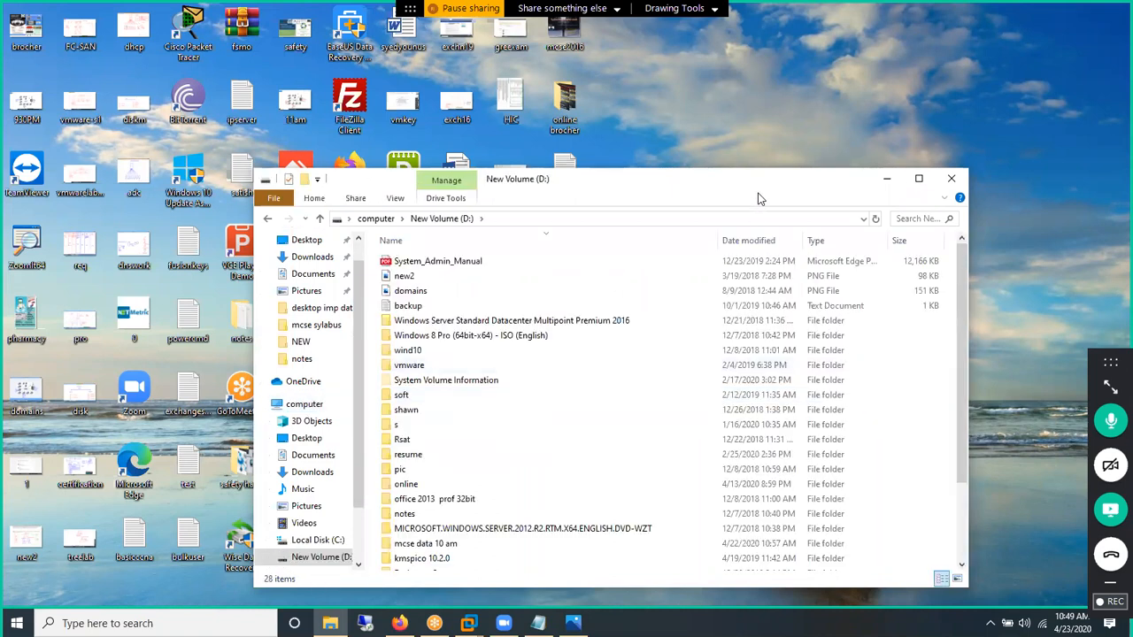
pyautogui.click(919, 180)
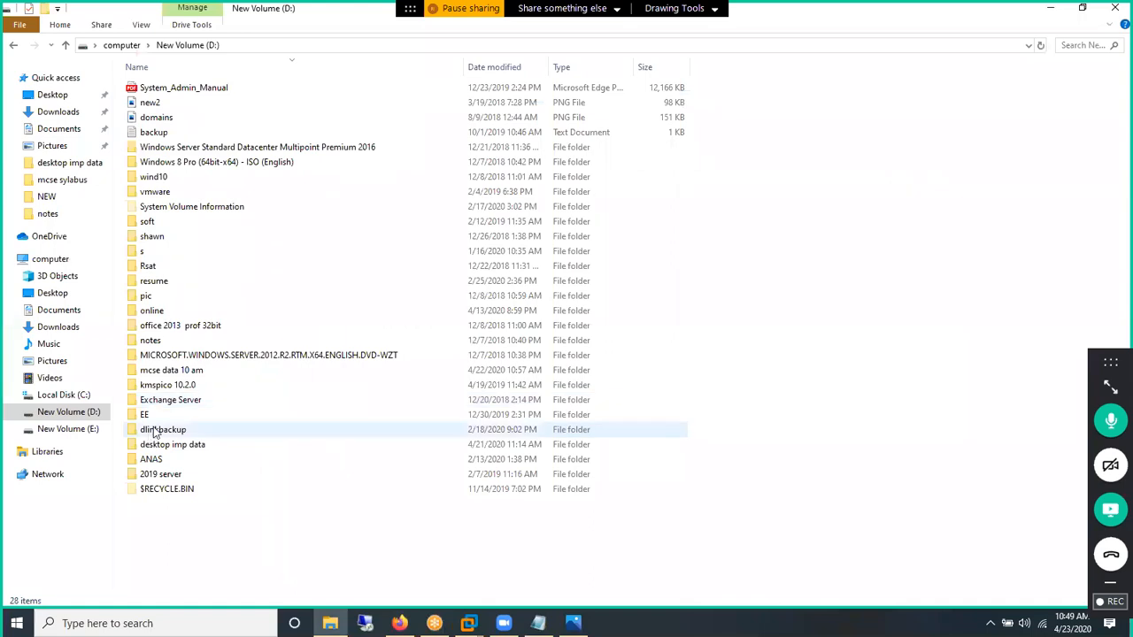
pyautogui.doubleClick(153, 311)
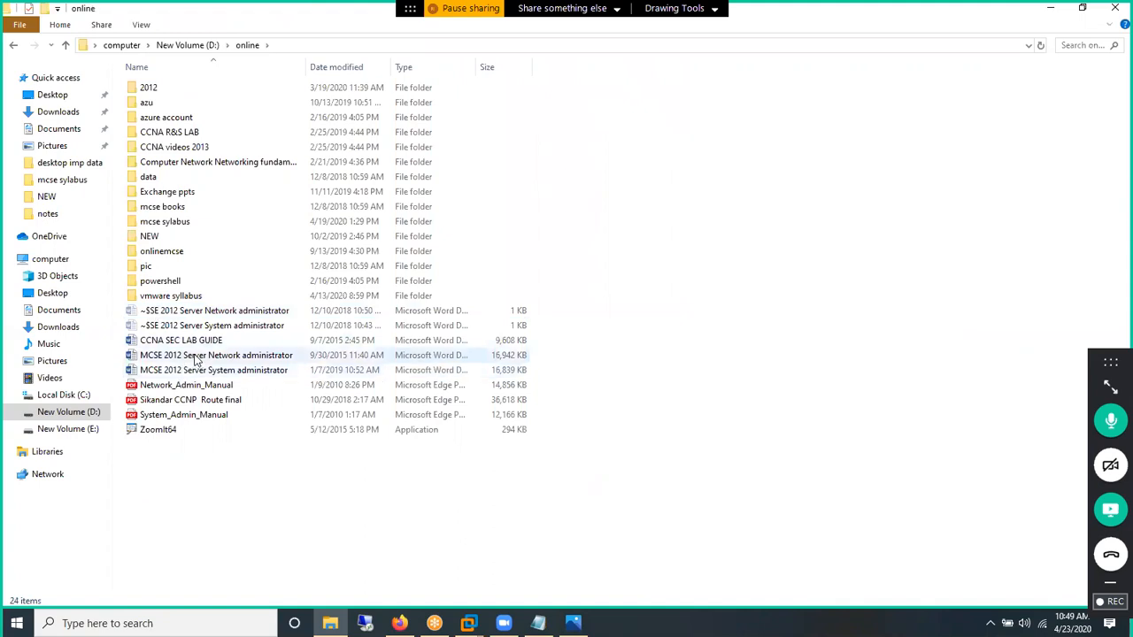
pyautogui.click(196, 357)
pyautogui.doubleClick(196, 356)
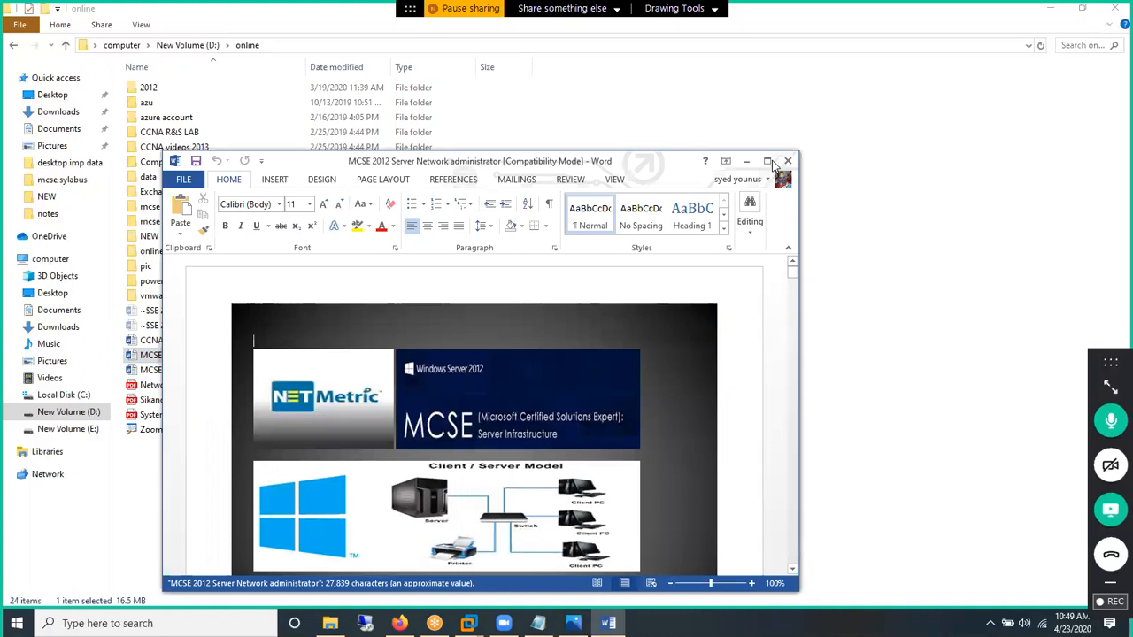
# Step: Maximize Word, page through the Network administrator manual to page 6, then return to File Explorer
pyautogui.click(769, 162)
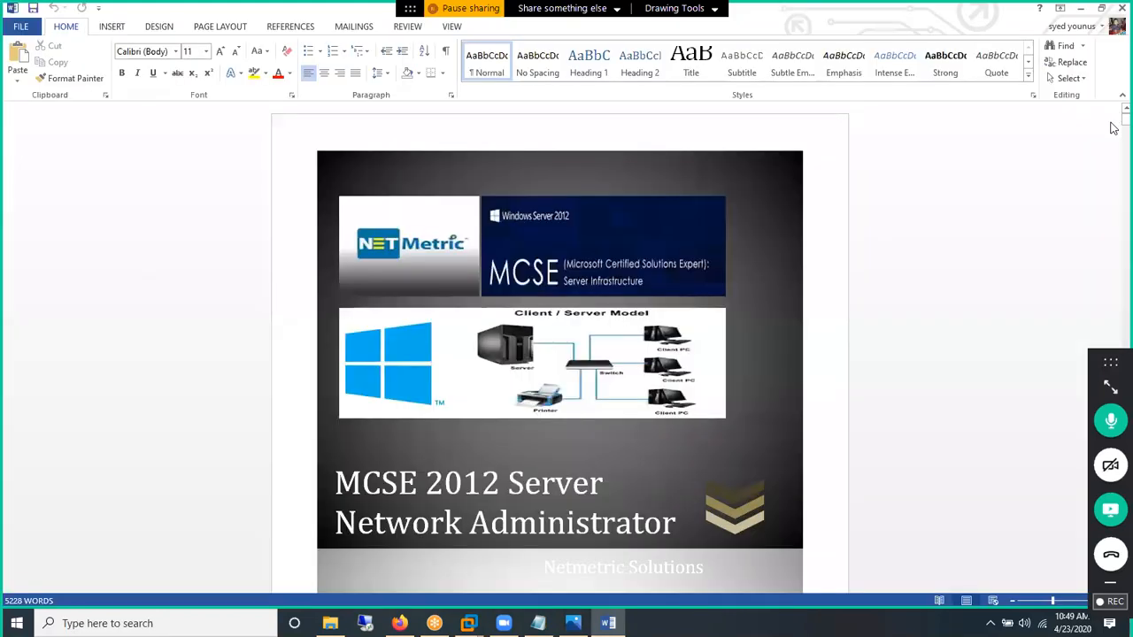
pyautogui.moveTo(1113, 132); pyautogui.dragTo(1113, 177)
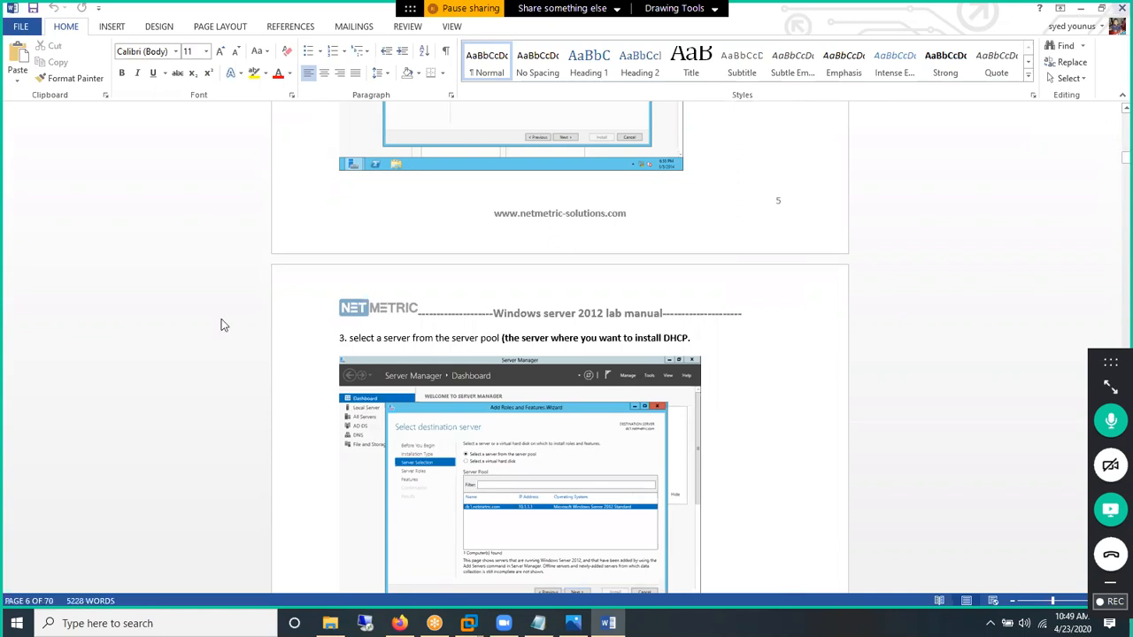
pyautogui.hotkey('alt', 'Tab')
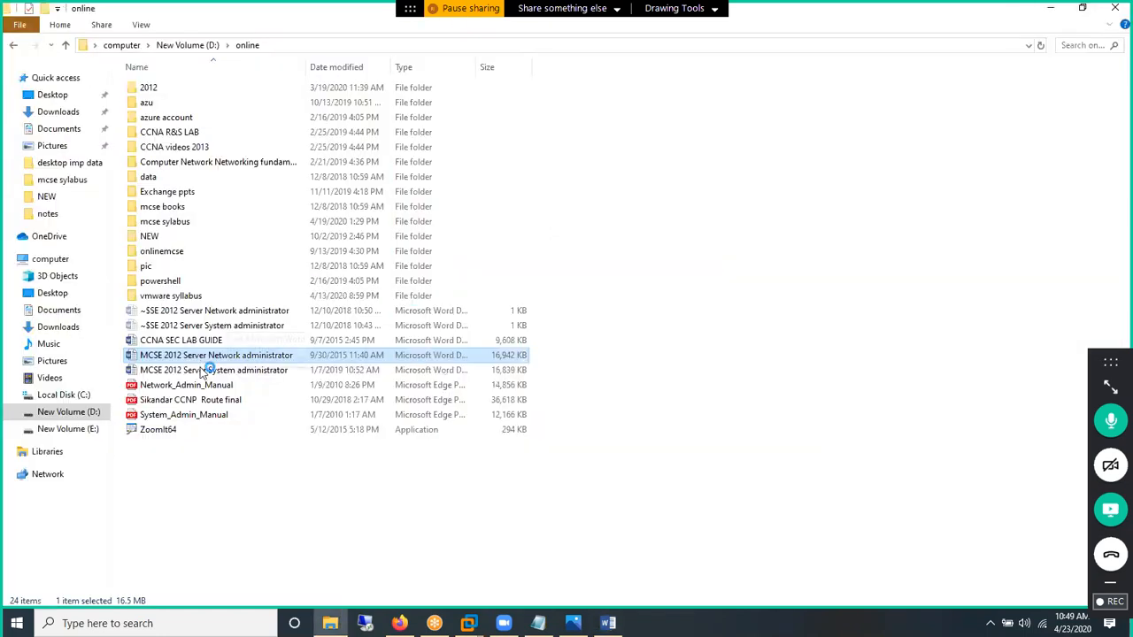
# Step: Open the MCSE 2012 Server System administrator manual, zoom in, and scroll to the page 16 Start-screen screenshot
pyautogui.click(204, 371)
pyautogui.doubleClick(202, 371)
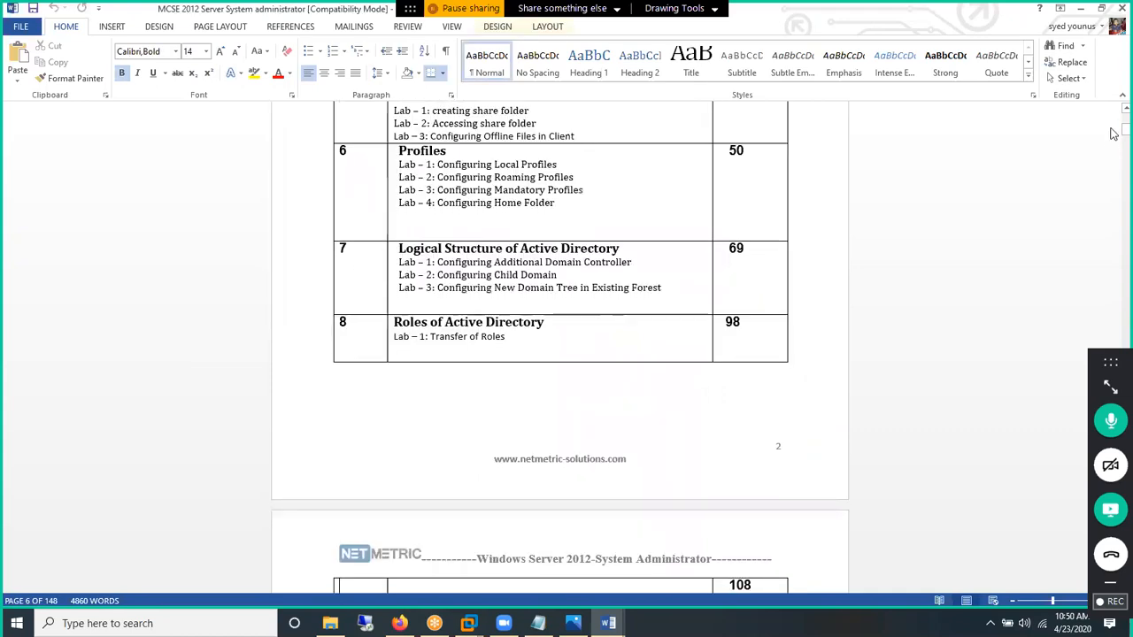
pyautogui.moveTo(1114, 139); pyautogui.dragTo(1073, 139)
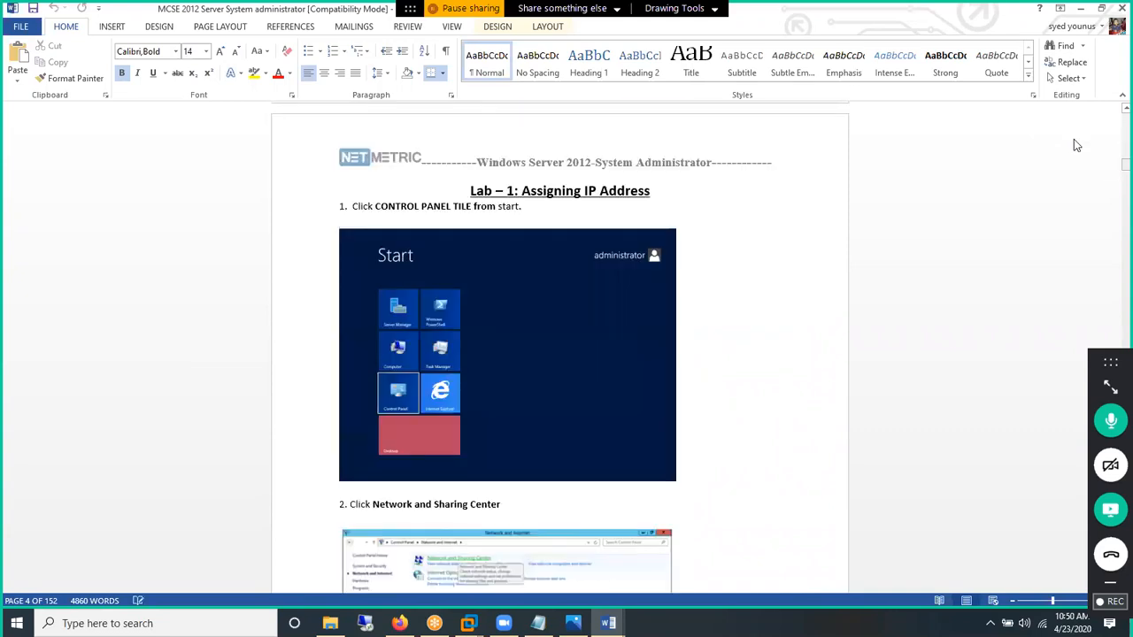
pyautogui.click(1065, 605)
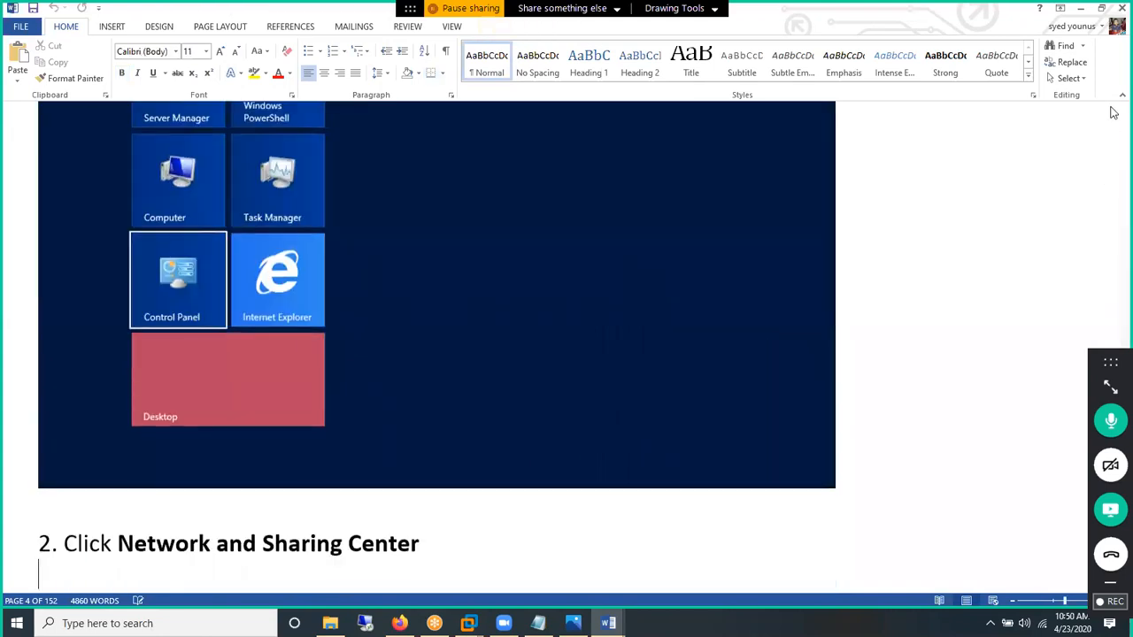
pyautogui.scroll(1, 1114, 112)
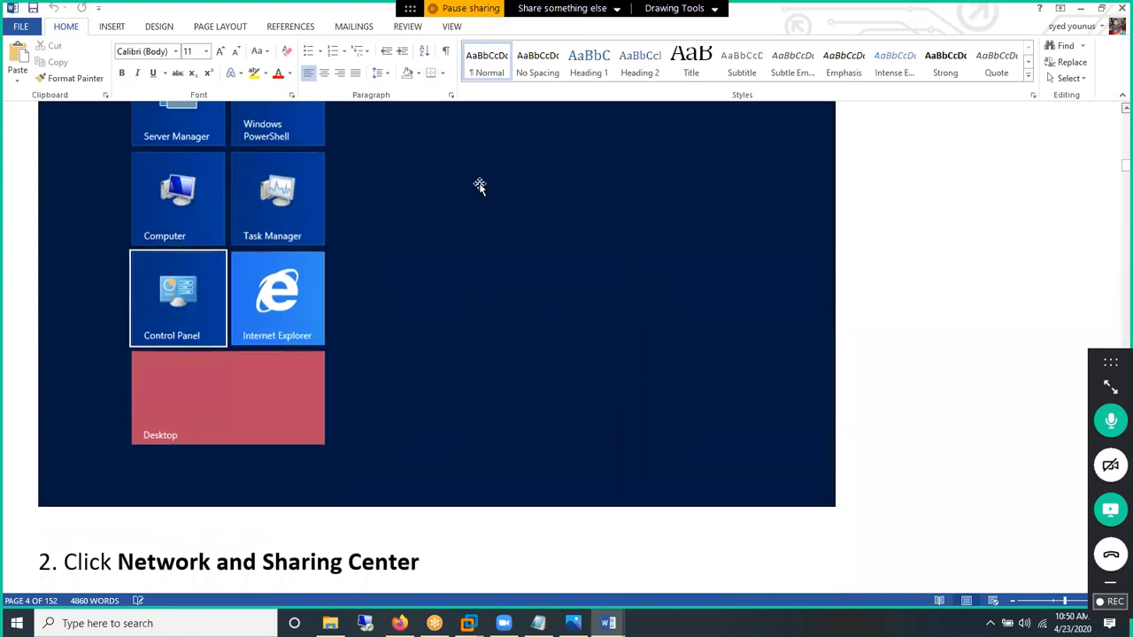
pyautogui.scroll(2, 479, 186)
pyautogui.scroll(1, 480, 185)
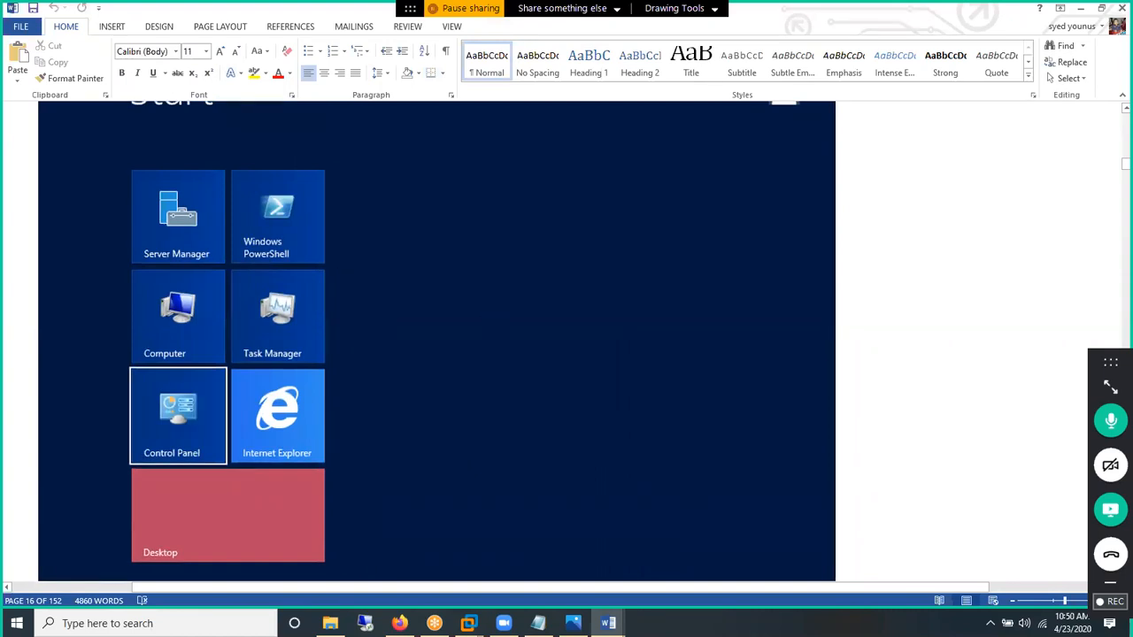
pyautogui.moveTo(468, 623)
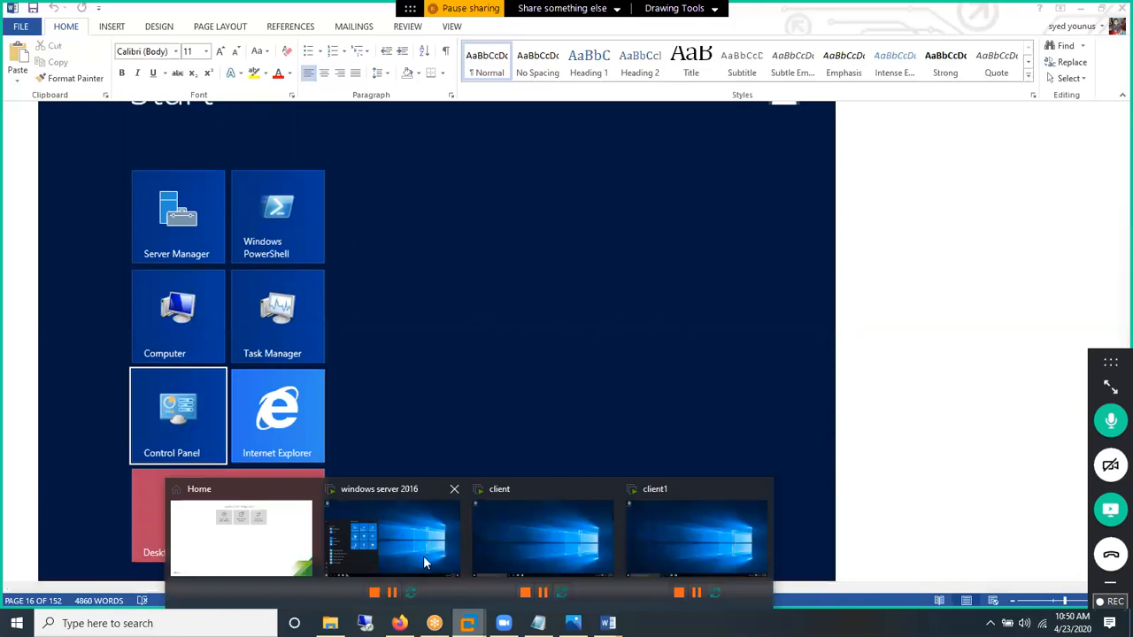
pyautogui.click(423, 556)
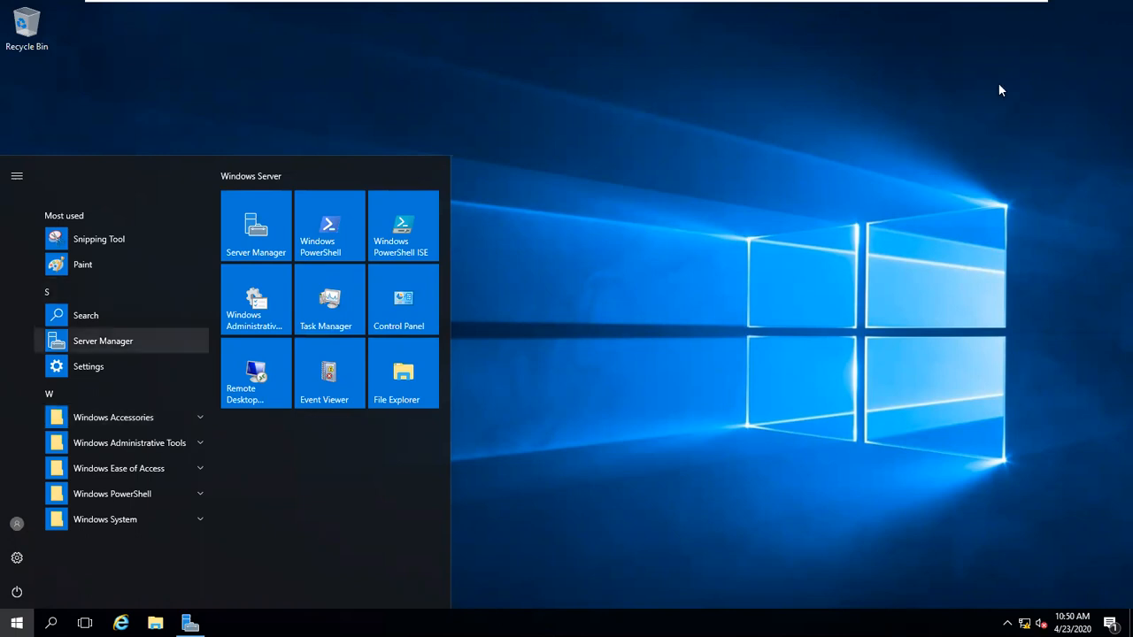
pyautogui.click(994, 13)
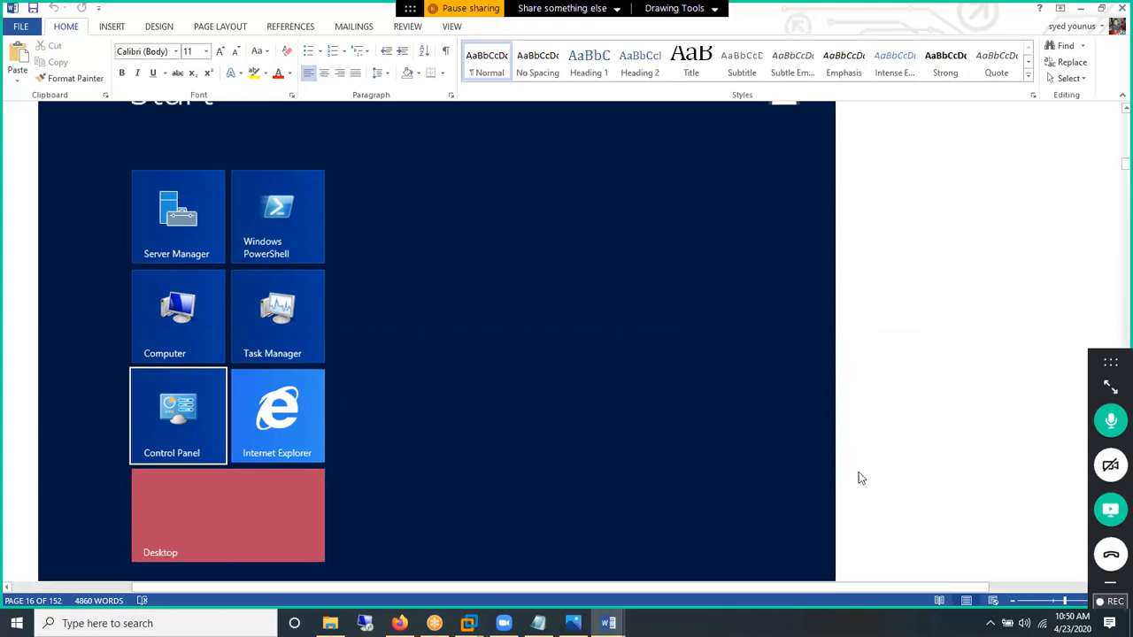
# Step: Scroll to the Control Panel tile step, then close the 152-page manual and the remaining lab manual
pyautogui.scroll(-10, 858, 473)
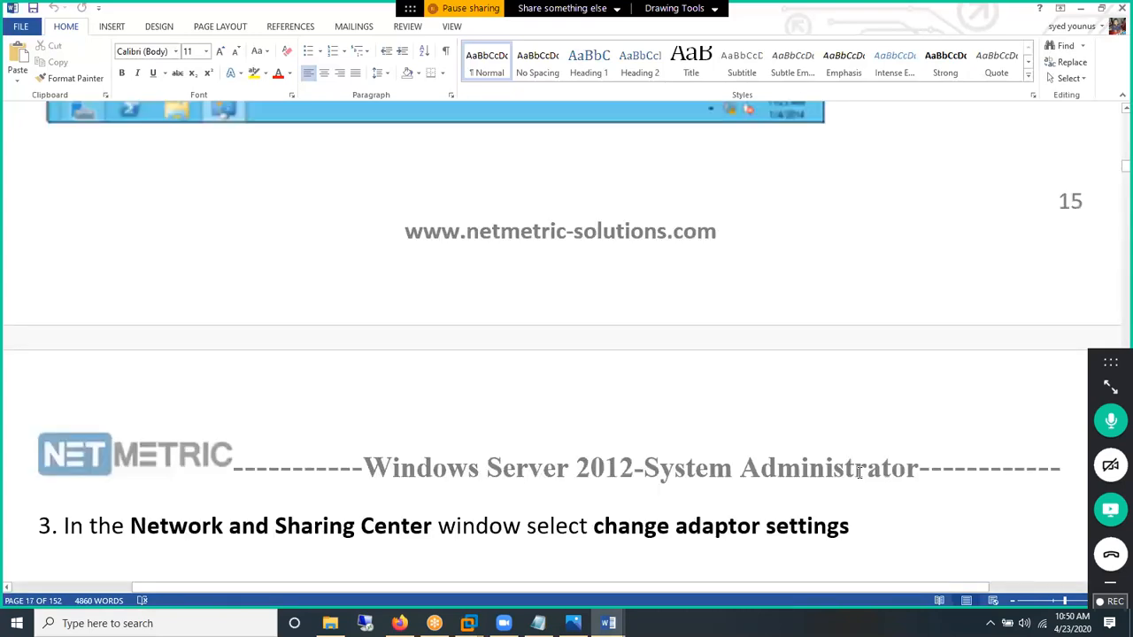
pyautogui.scroll(10, 859, 472)
pyautogui.click(1114, 219)
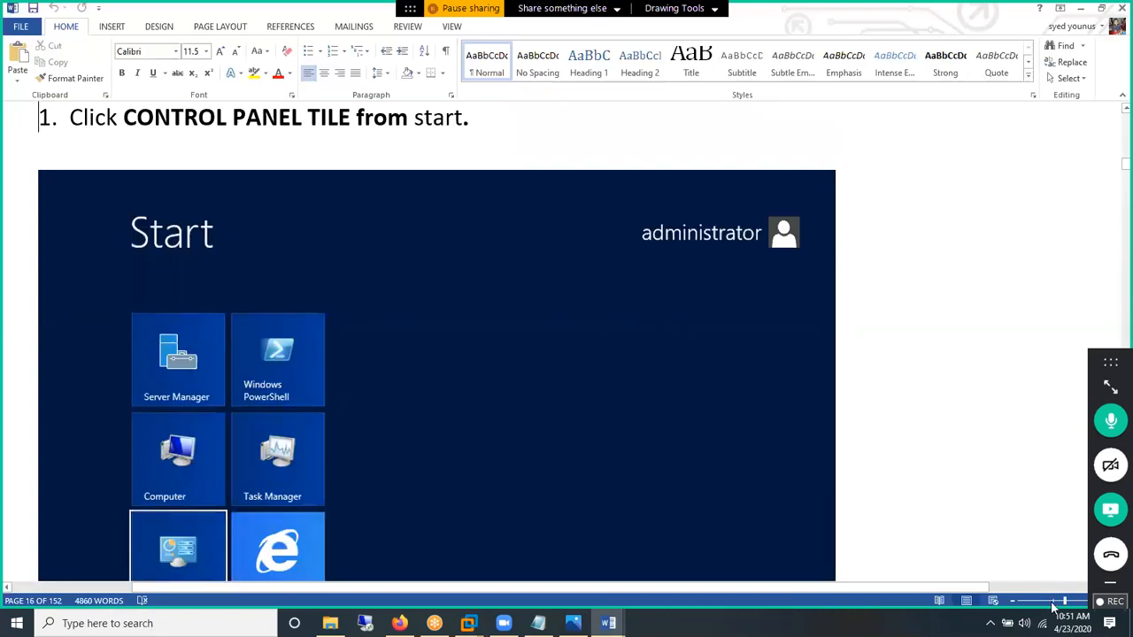
pyautogui.scroll(-10, 593, 335)
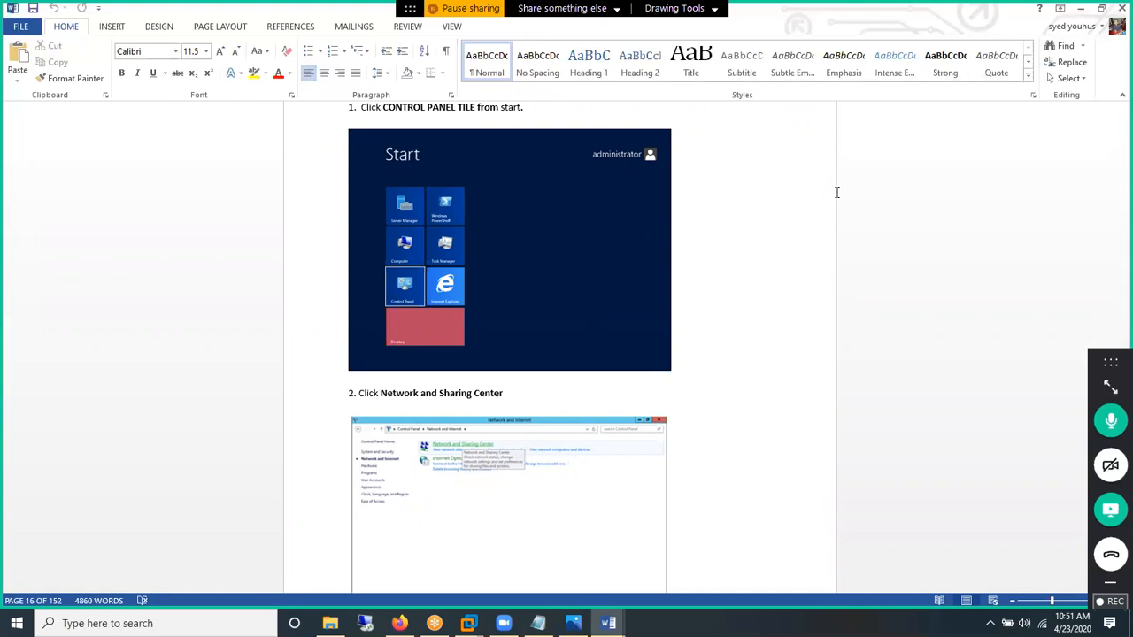
pyautogui.click(1122, 8)
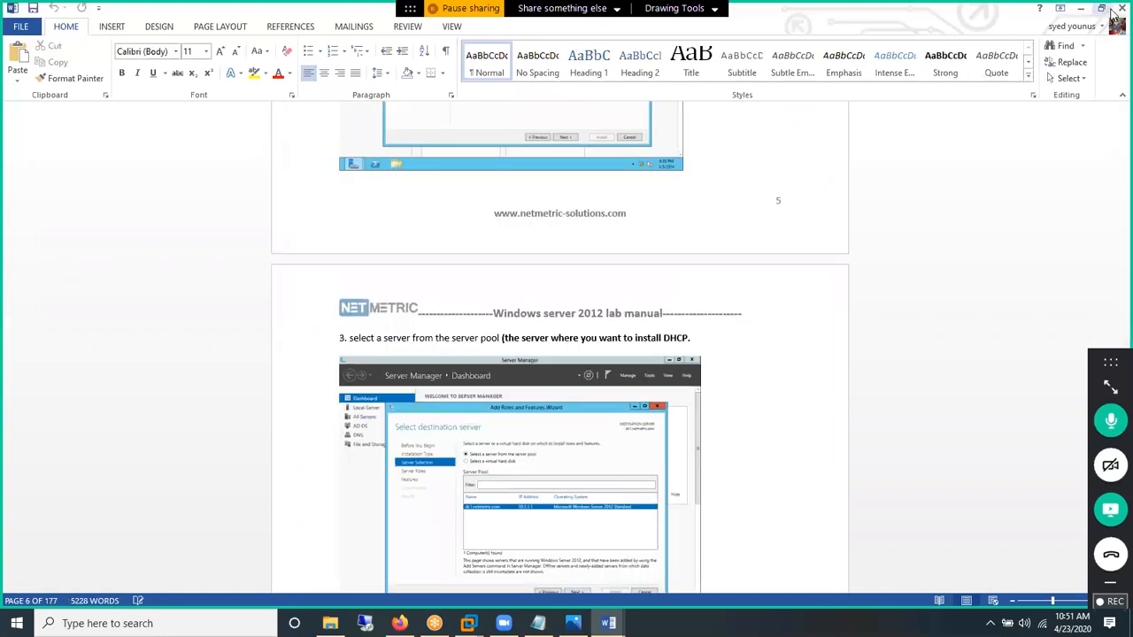
pyautogui.click(1113, 9)
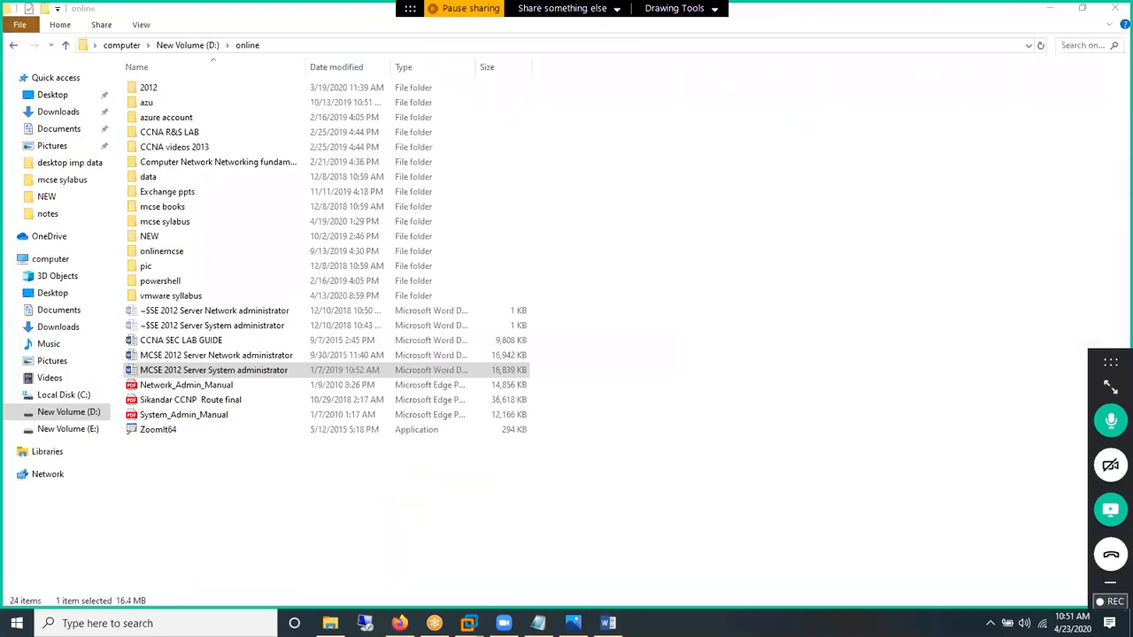
pyautogui.click(470, 624)
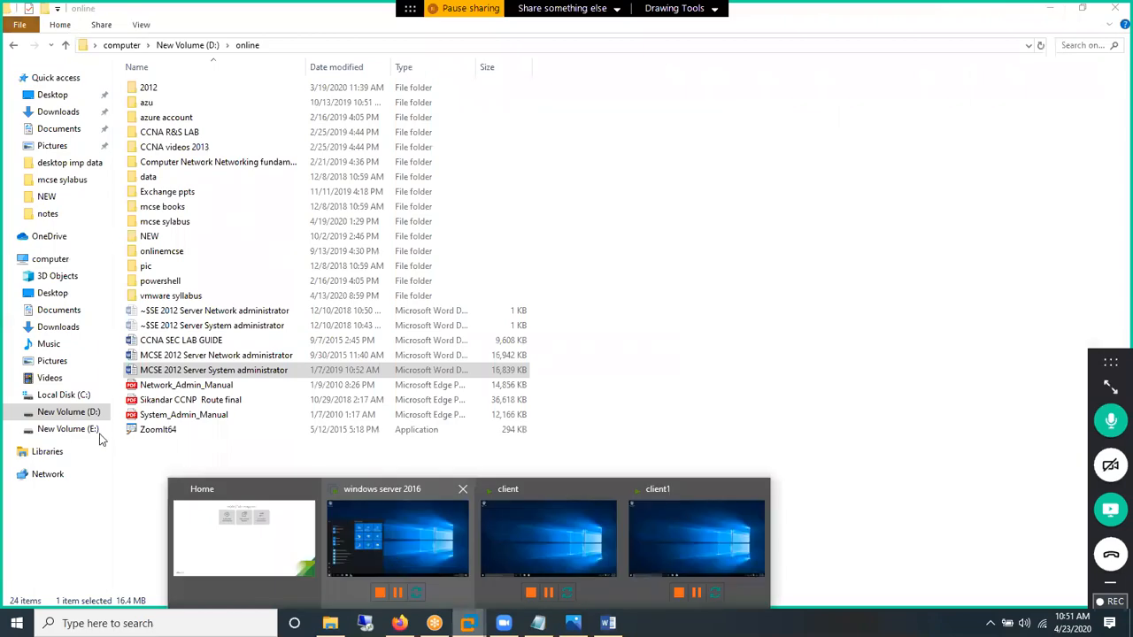
pyautogui.click(397, 538)
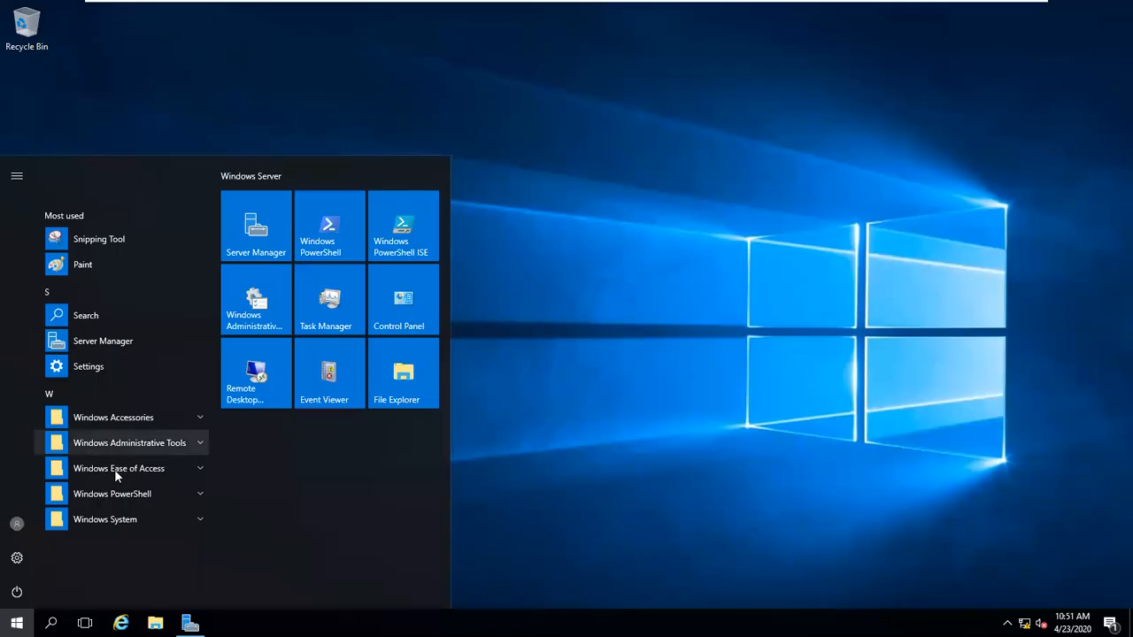
pyautogui.click(149, 409)
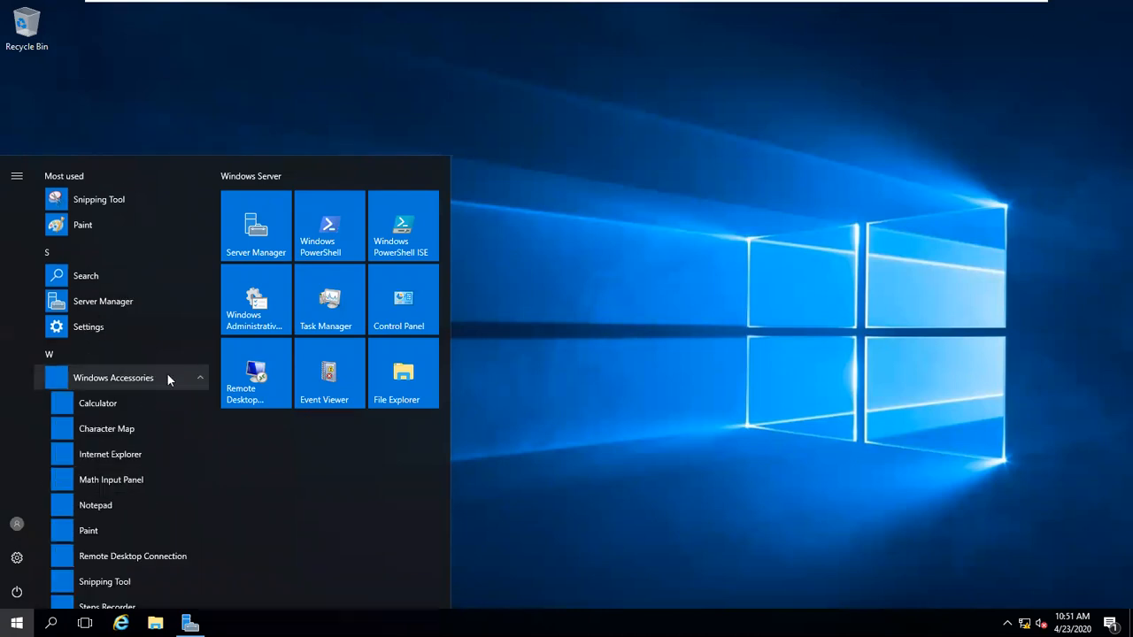
pyautogui.click(169, 376)
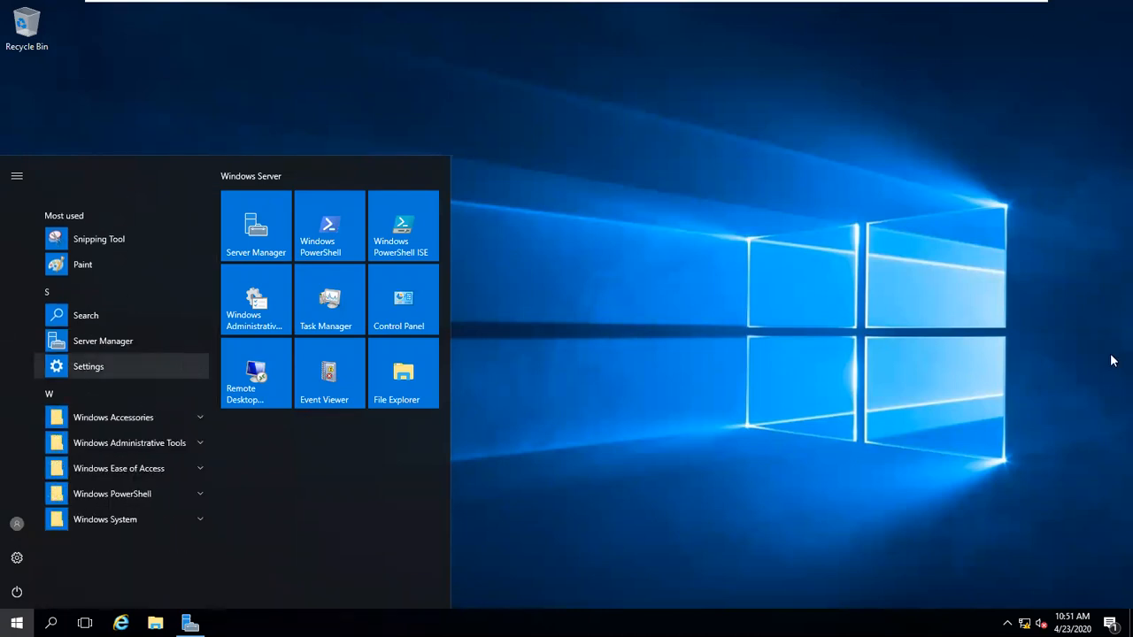
pyautogui.click(636, 238)
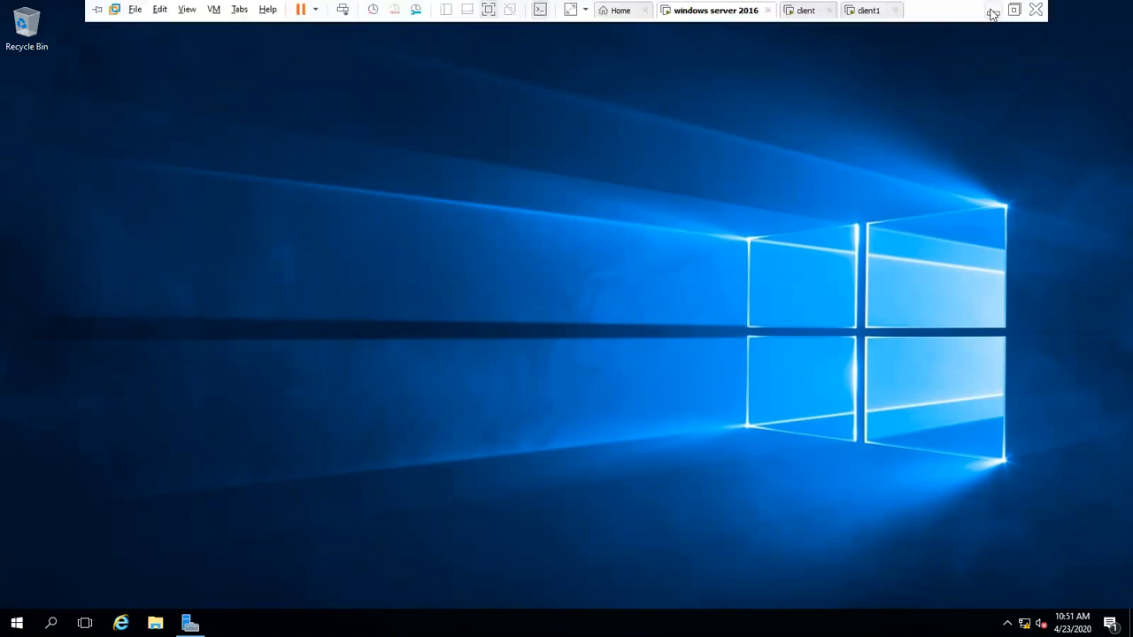
pyautogui.click(993, 10)
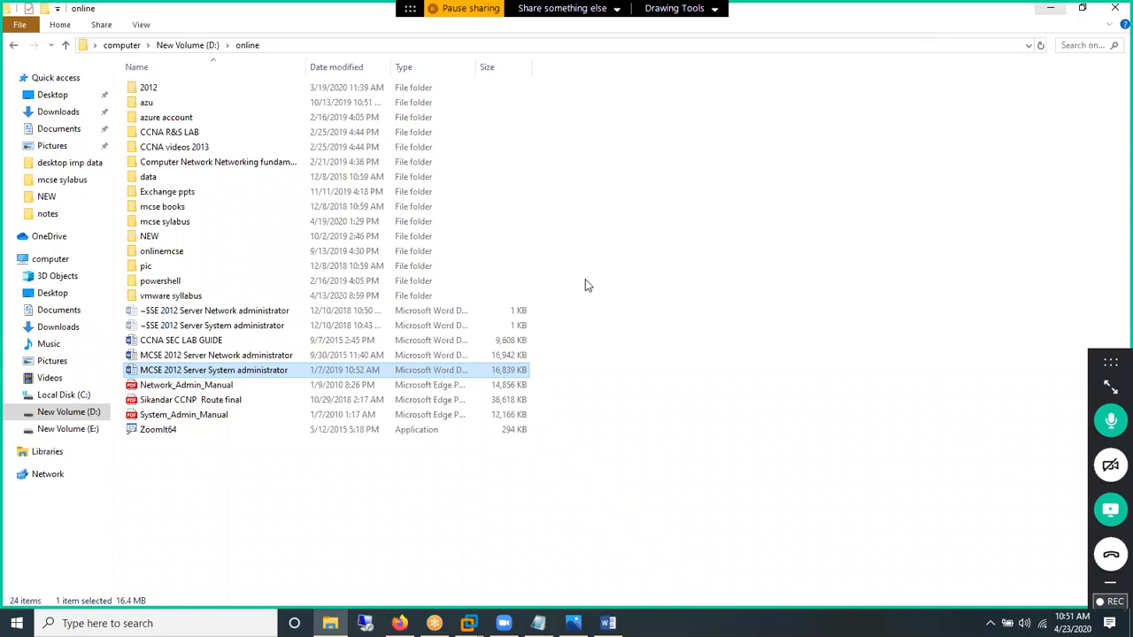
# Step: Clear the desktop and open a new blank Notepad window, maximized to full screen
pyautogui.press('super+d')
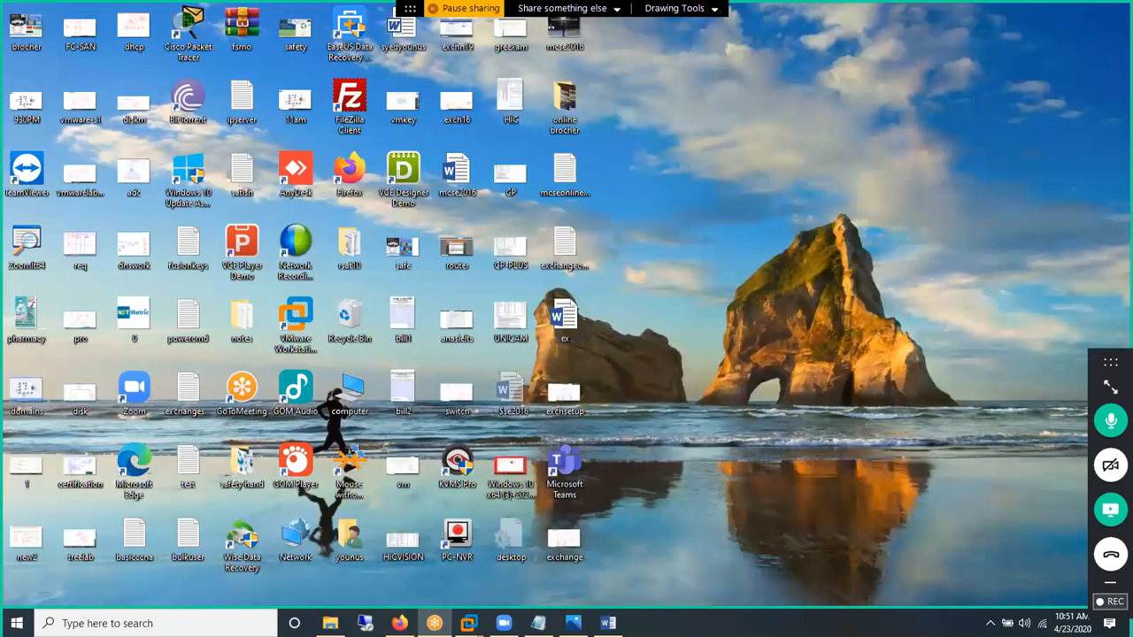
pyautogui.click(538, 617)
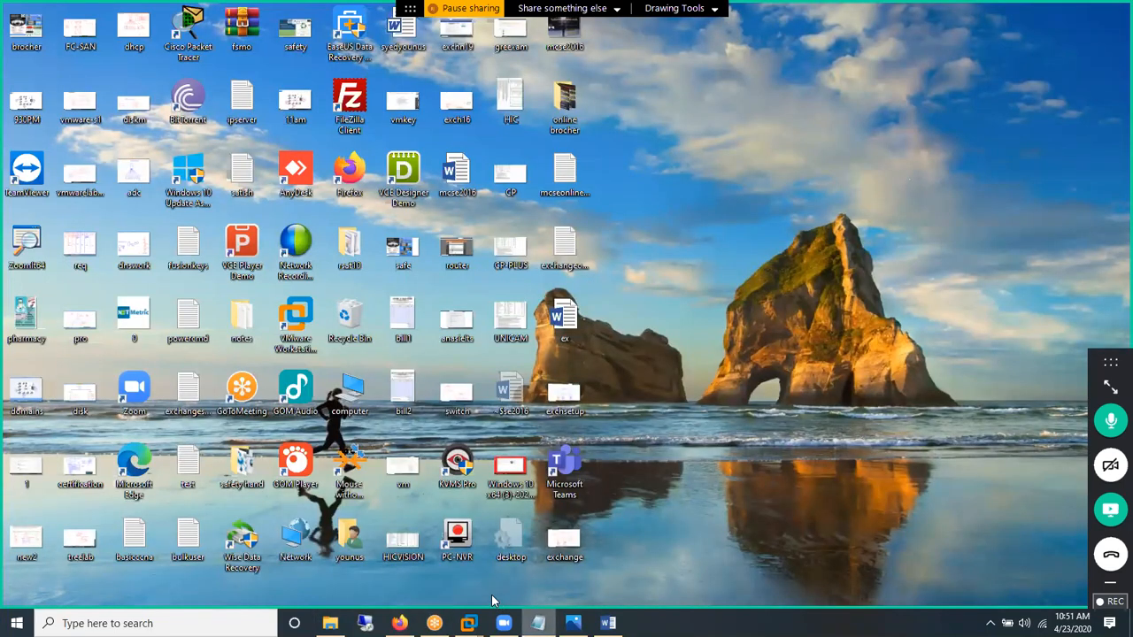
pyautogui.click(492, 548)
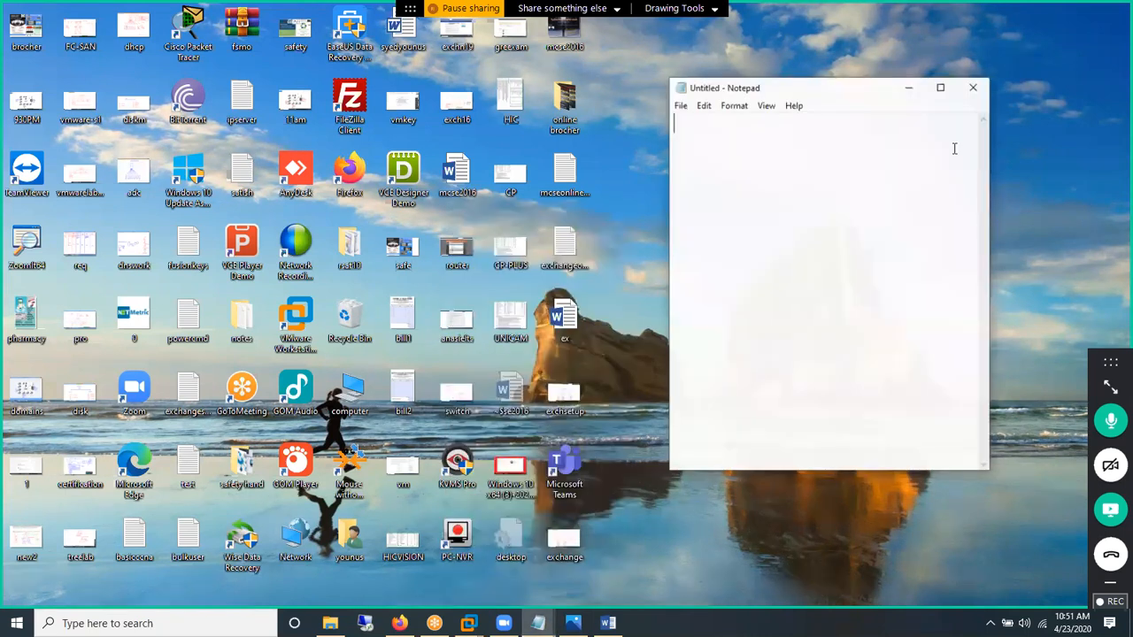
pyautogui.click(943, 87)
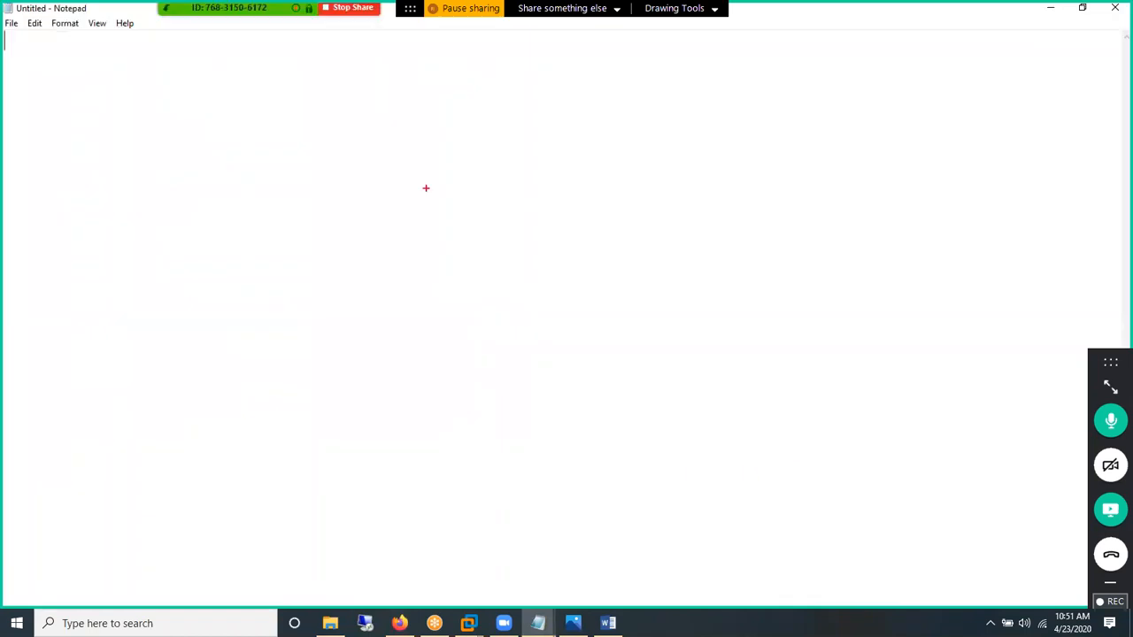
# Step: Sketch in red a wide server box above three client monitors with stands
pyautogui.moveTo(397, 148)
pyautogui.mouseDown()
pyautogui.moveTo(770, 204)
pyautogui.moveTo(805, 196)
pyautogui.mouseUp()
pyautogui.moveTo(368, 394); pyautogui.dragTo(488, 481)
pyautogui.moveTo(395, 486); pyautogui.dragTo(451, 492)
pyautogui.moveTo(567, 401); pyautogui.dragTo(702, 483)
pyautogui.moveTo(600, 486); pyautogui.dragTo(673, 494)
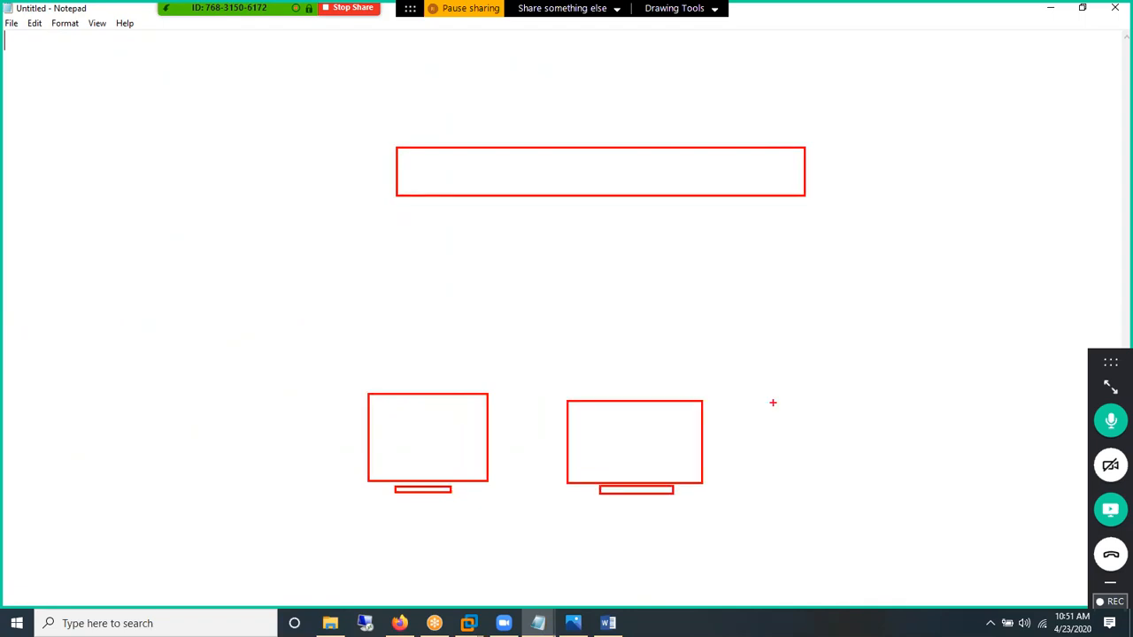
pyautogui.moveTo(774, 398); pyautogui.dragTo(925, 486)
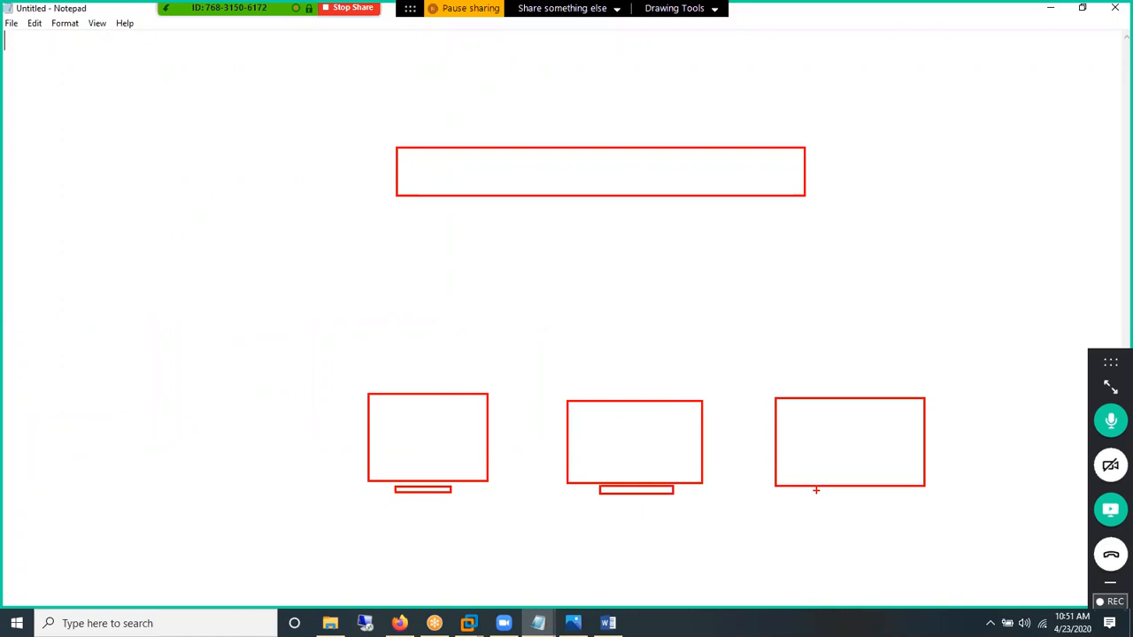
pyautogui.moveTo(809, 490); pyautogui.dragTo(893, 497)
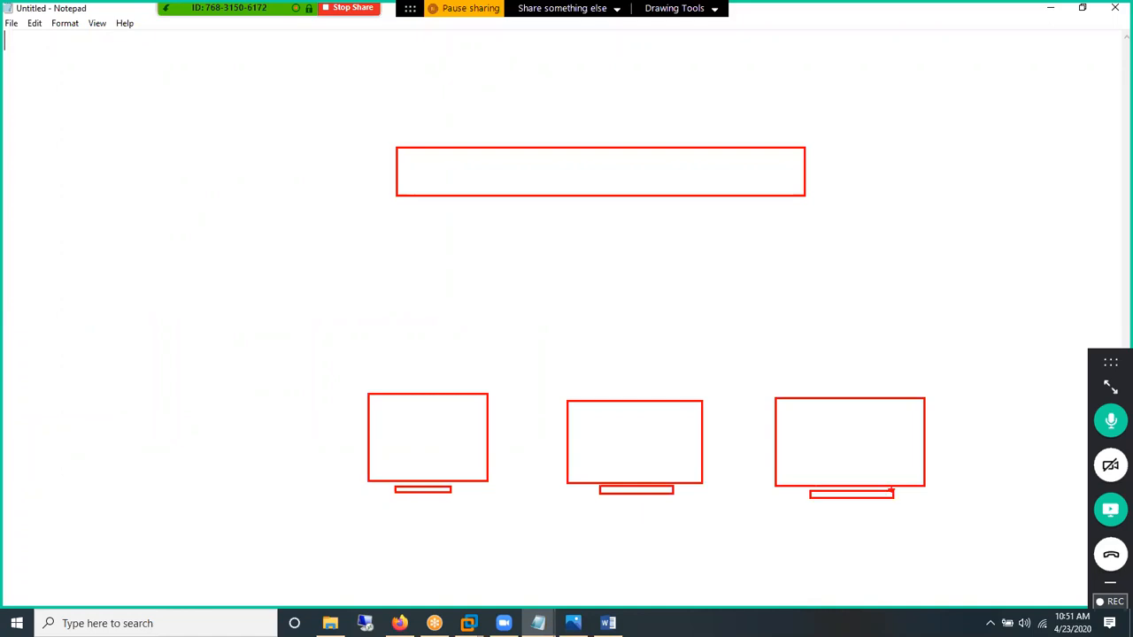
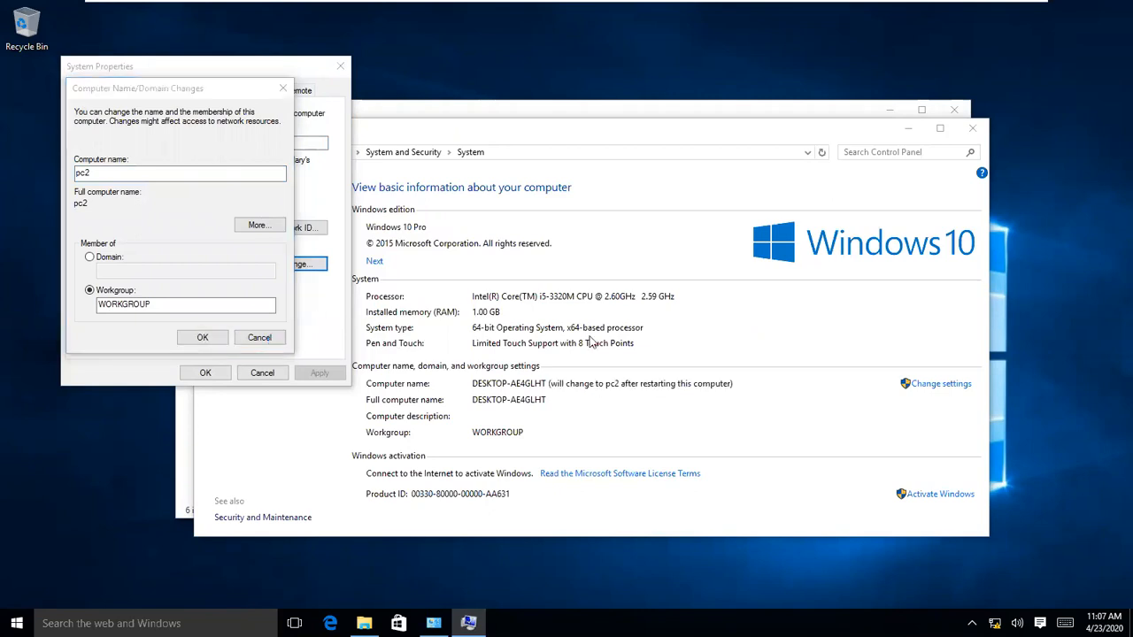
# Step: Confirm the pc2 rename, restart the VM now, and switch to the client1 VM
pyautogui.click(211, 372)
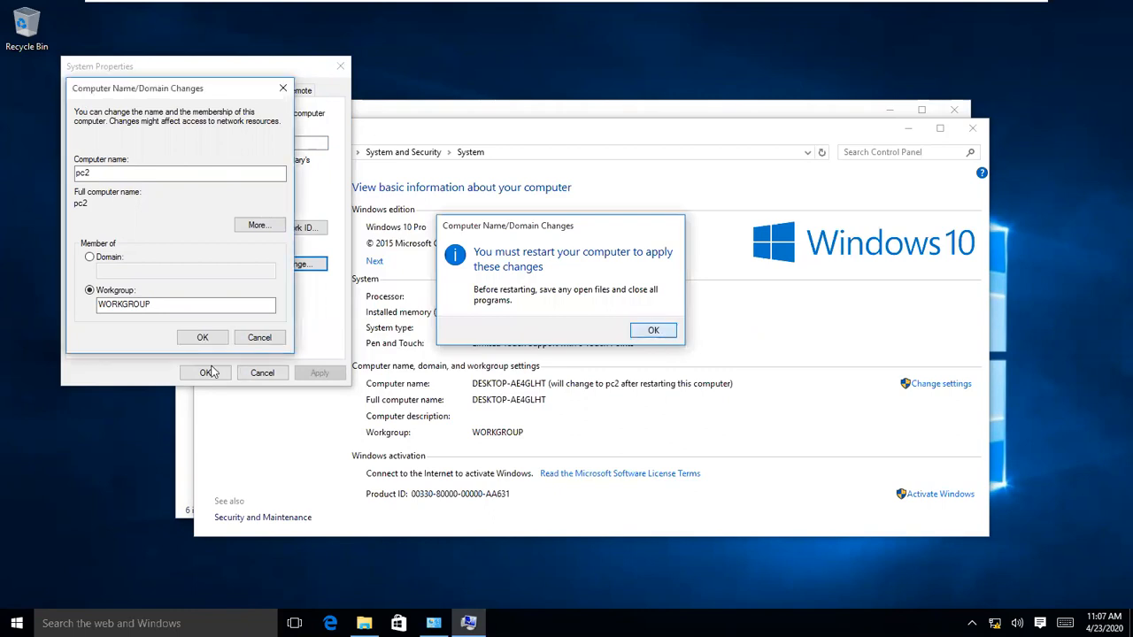
pyautogui.press('Return')
pyautogui.press('Escape')
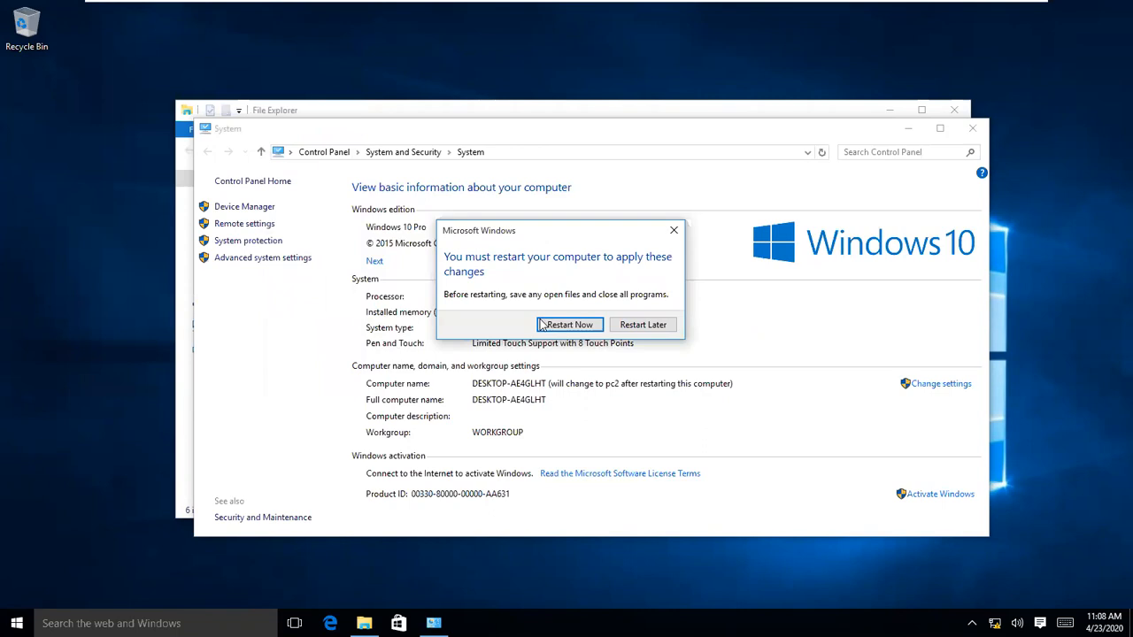
pyautogui.click(545, 324)
pyautogui.moveTo(859, 9)
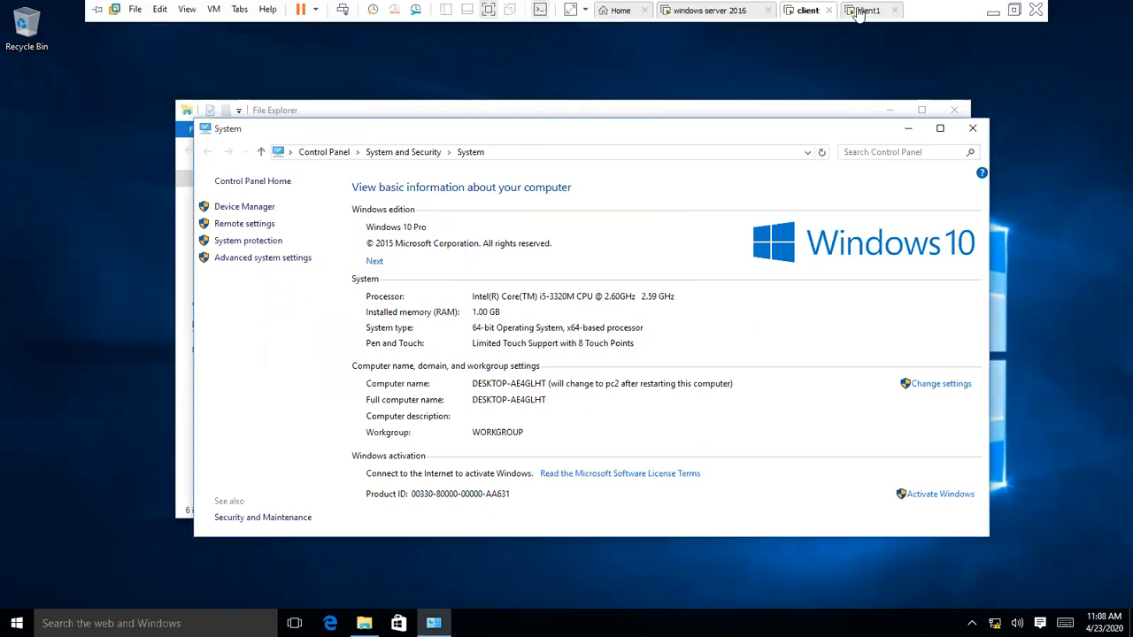
pyautogui.click(858, 10)
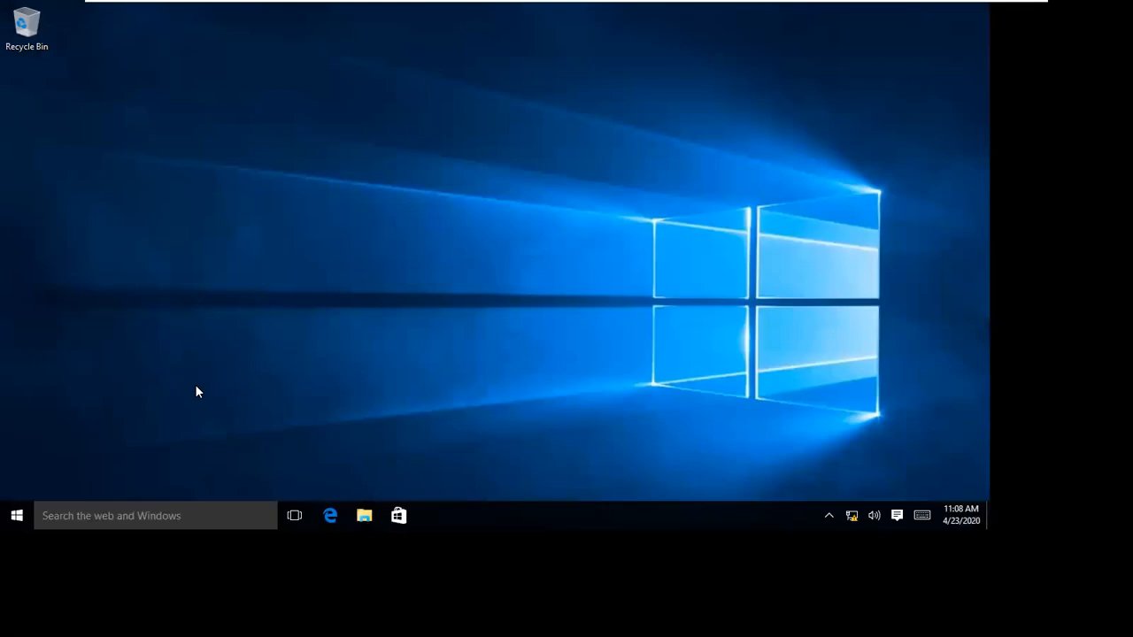
# Step: Open the client1 VM's System page from the Win+X menu
pyautogui.click(22, 517)
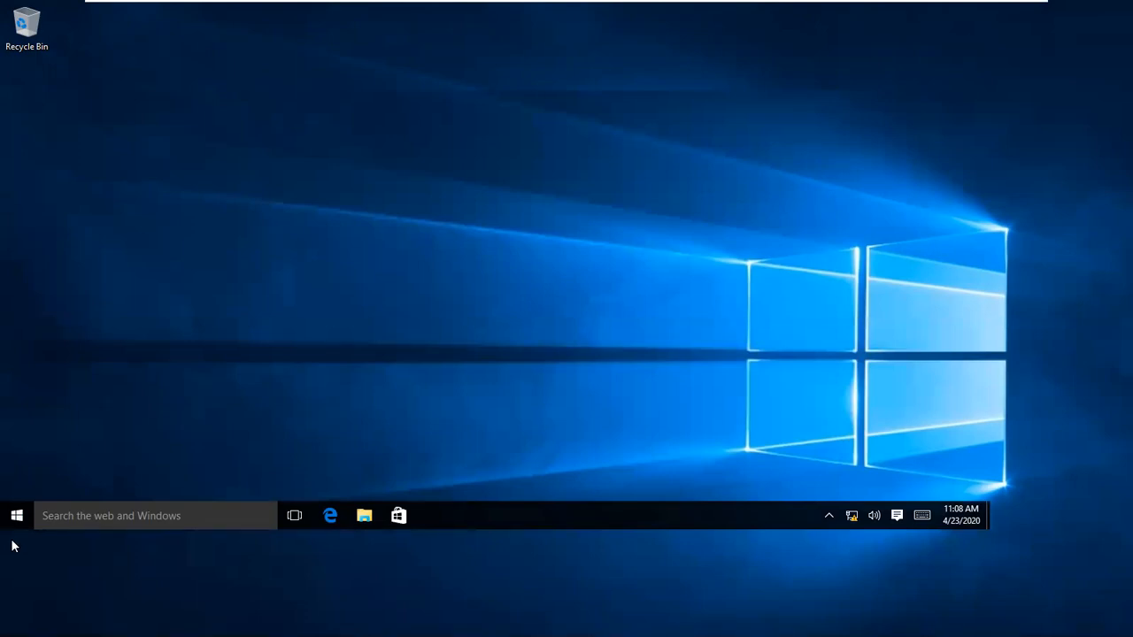
pyautogui.rightClick(15, 622)
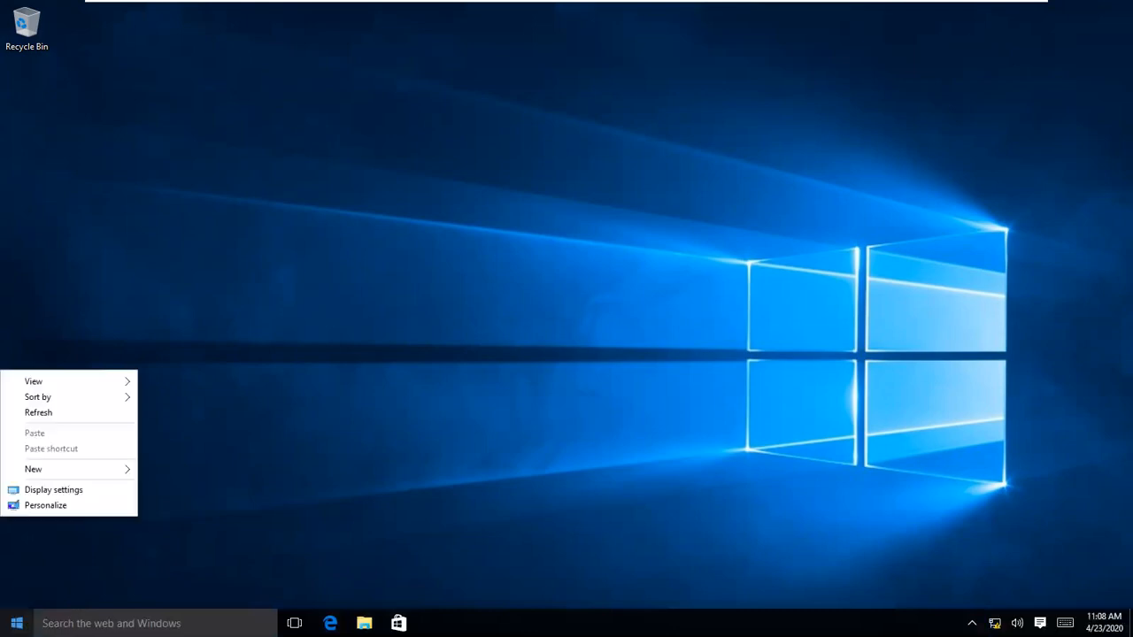
pyautogui.click(16, 623)
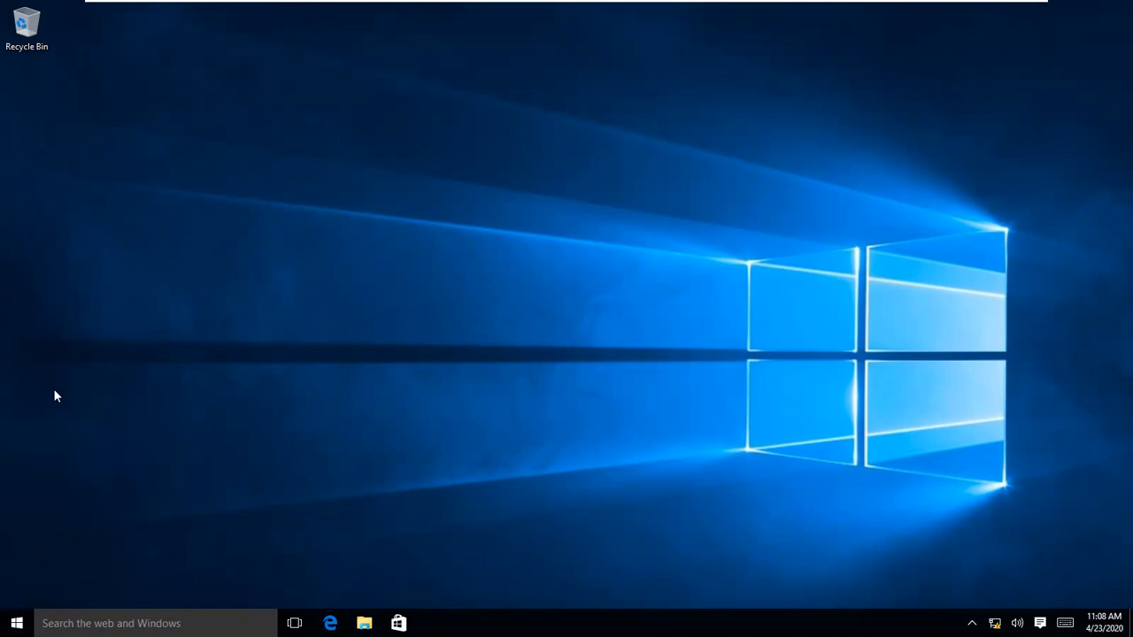
pyautogui.press('super+x')
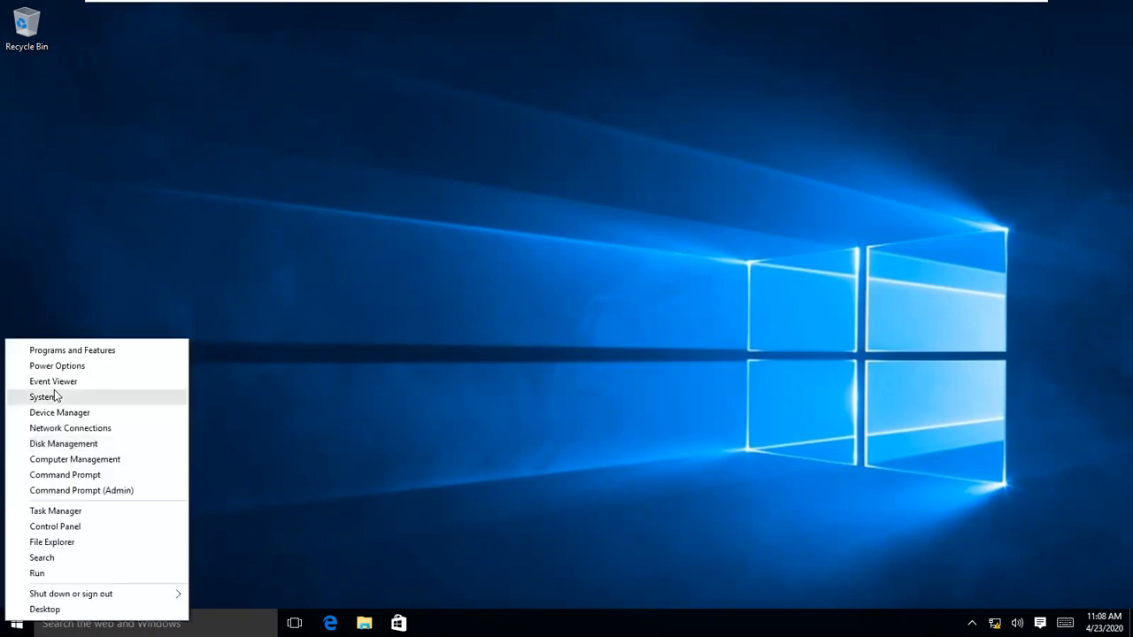
pyautogui.click(54, 396)
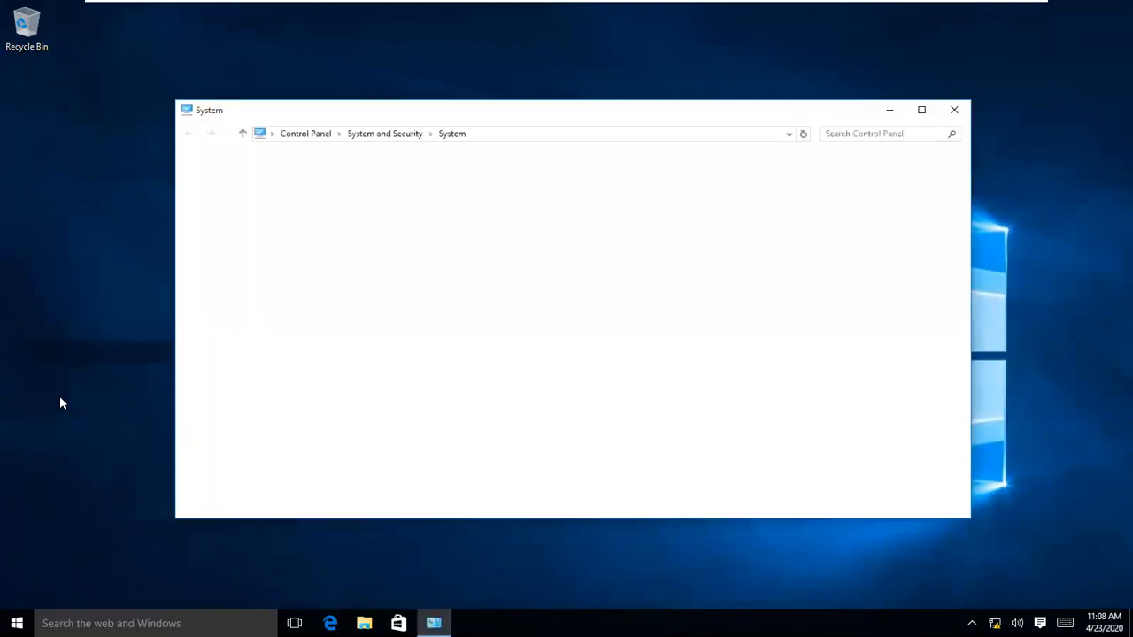
# Step: Change the computer name to pc3 and restart the client1 VM now
pyautogui.click(928, 366)
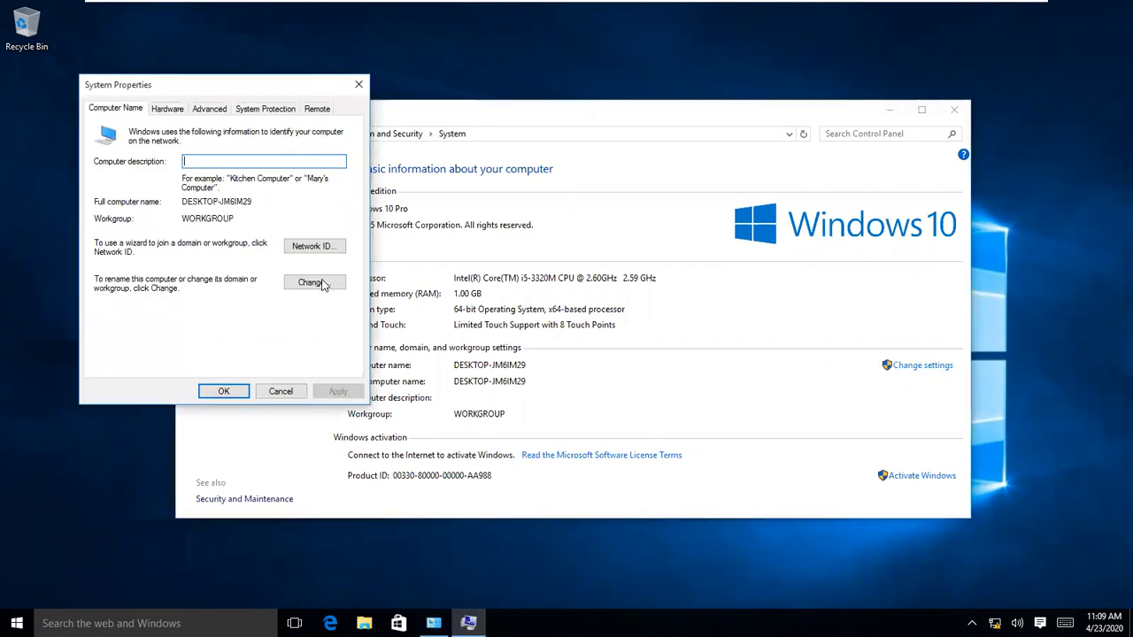
pyautogui.click(321, 283)
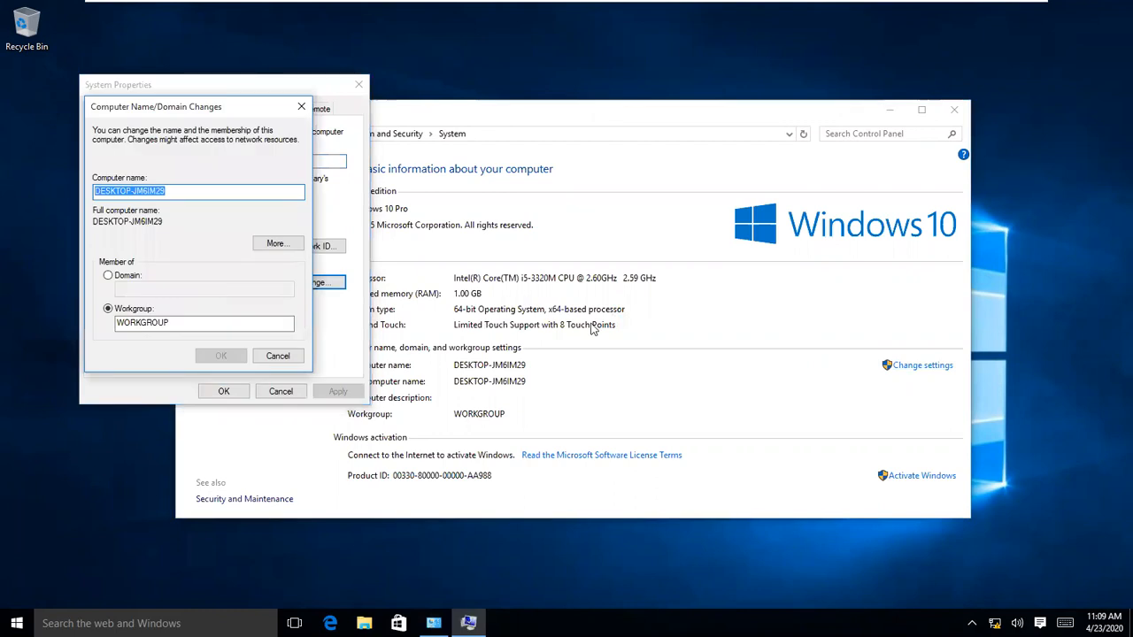
pyautogui.write('pc3')
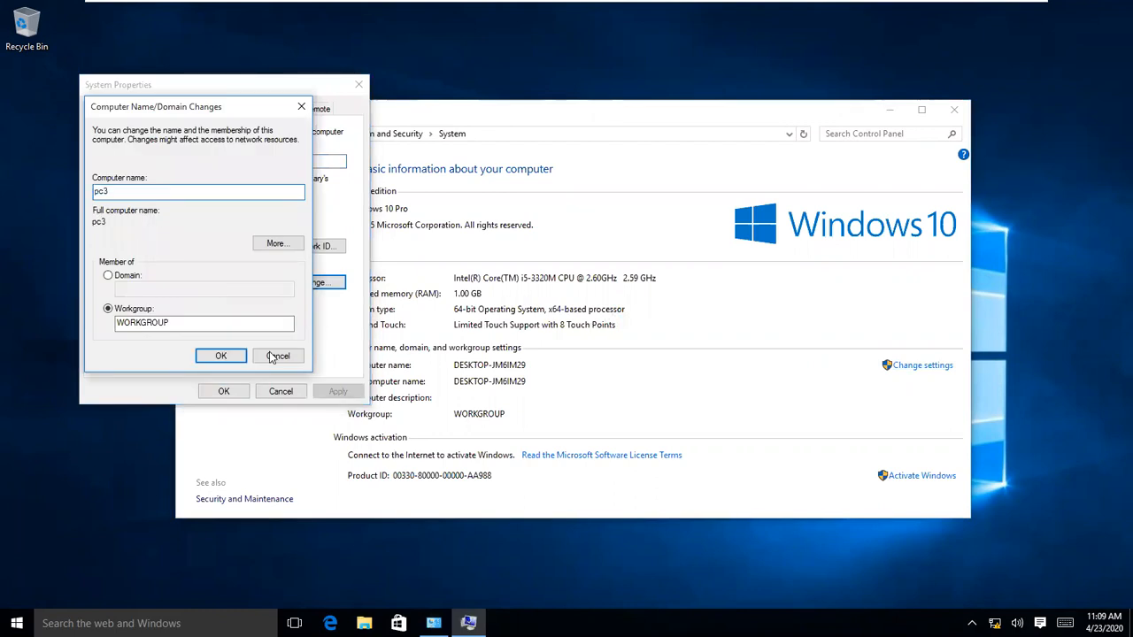
pyautogui.click(205, 357)
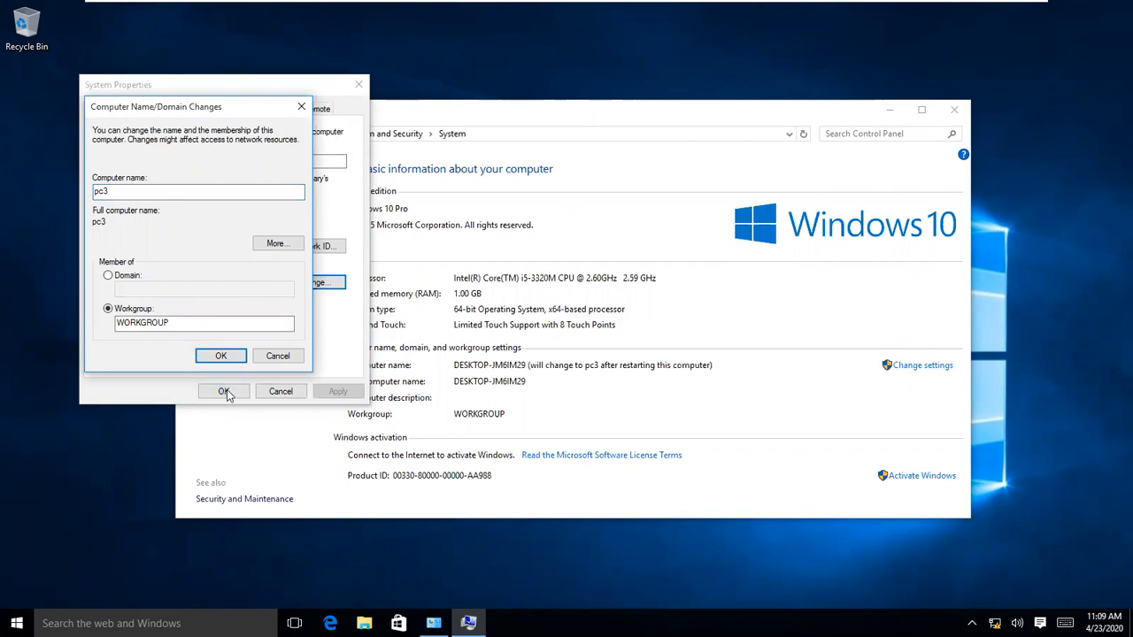
pyautogui.click(665, 335)
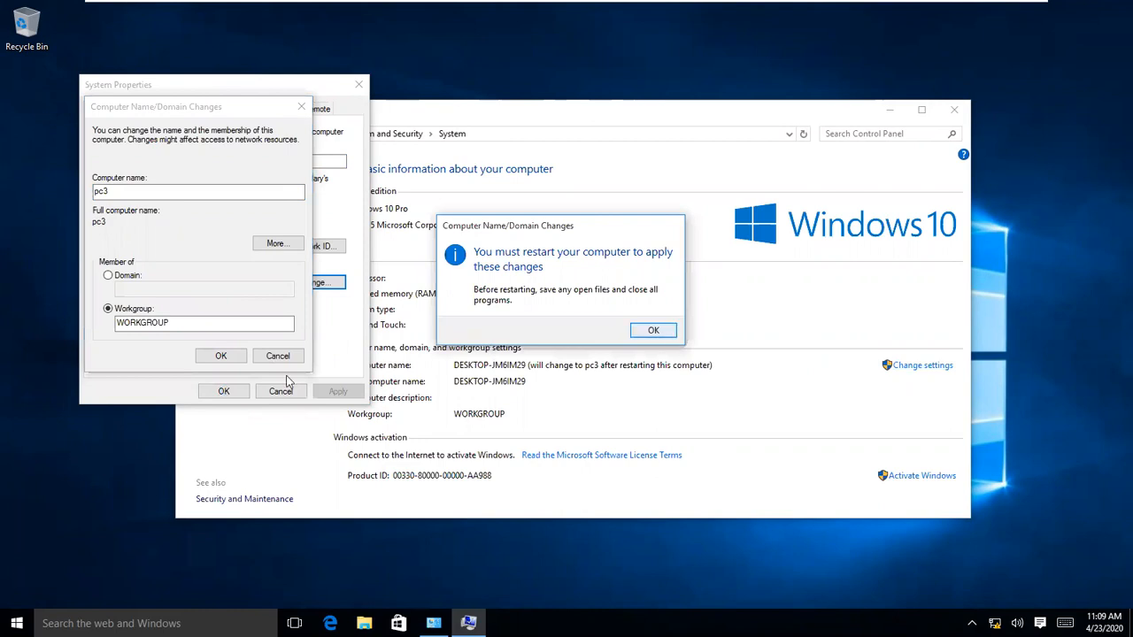
pyautogui.click(225, 392)
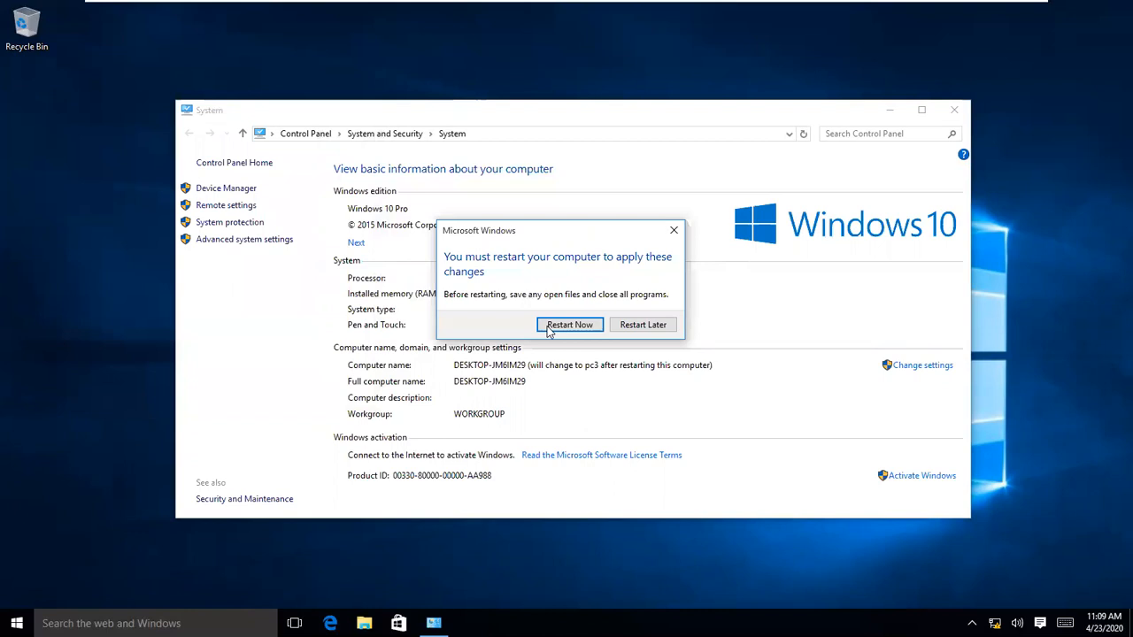
pyautogui.click(549, 325)
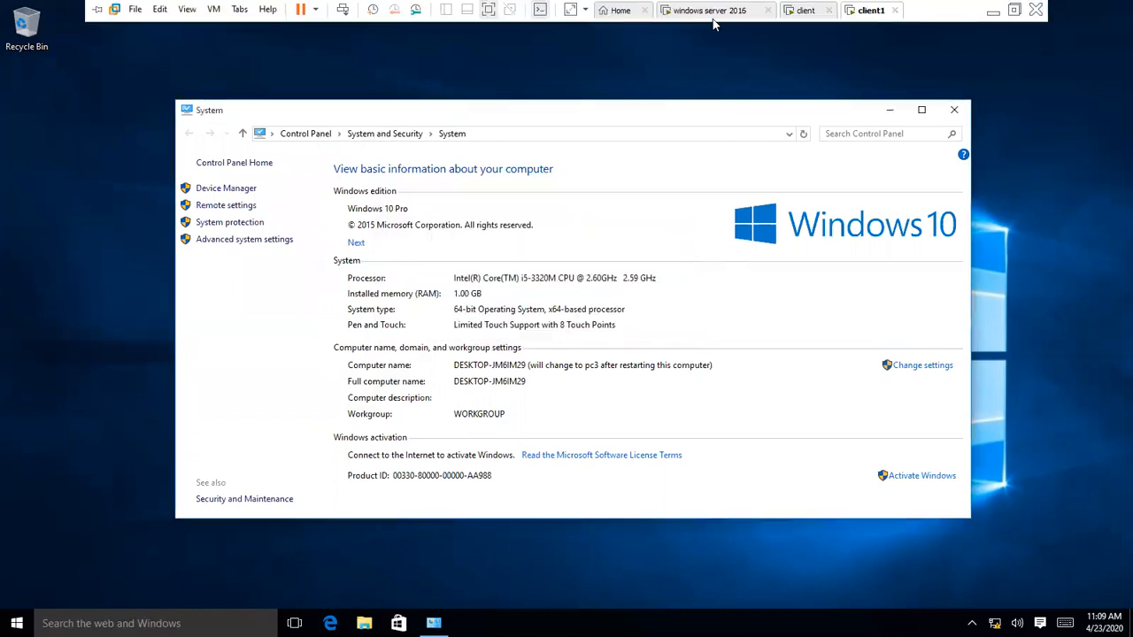
pyautogui.click(713, 11)
# Step: Sign in to the Windows Server 2016 VM with the Administrator password
pyautogui.click(342, 11)
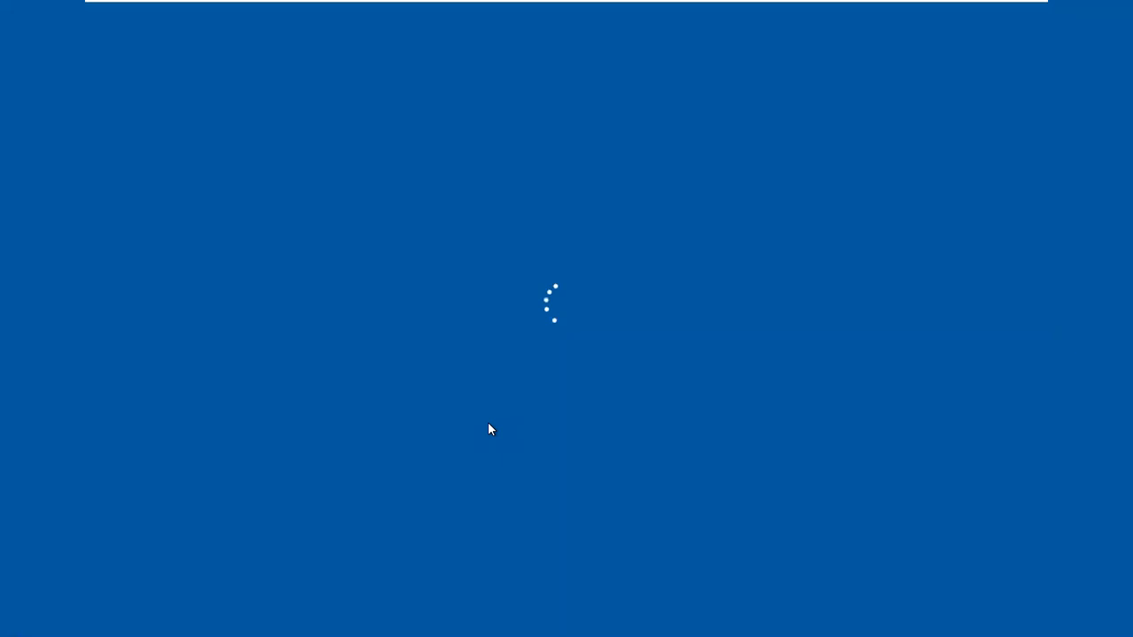
pyautogui.write('••••')
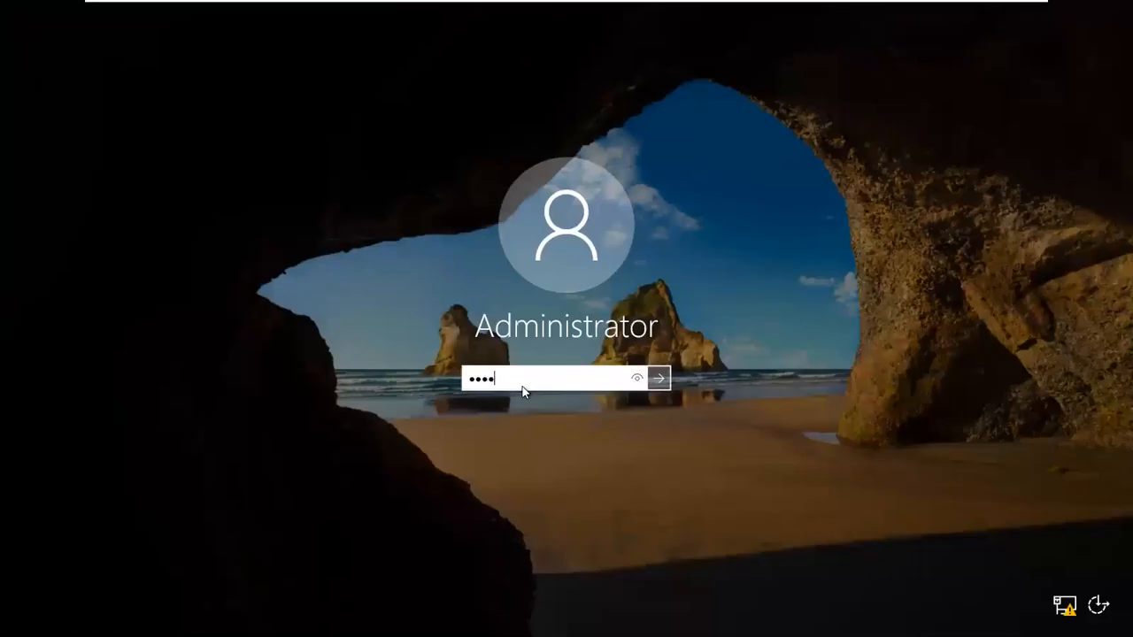
pyautogui.press('Return')
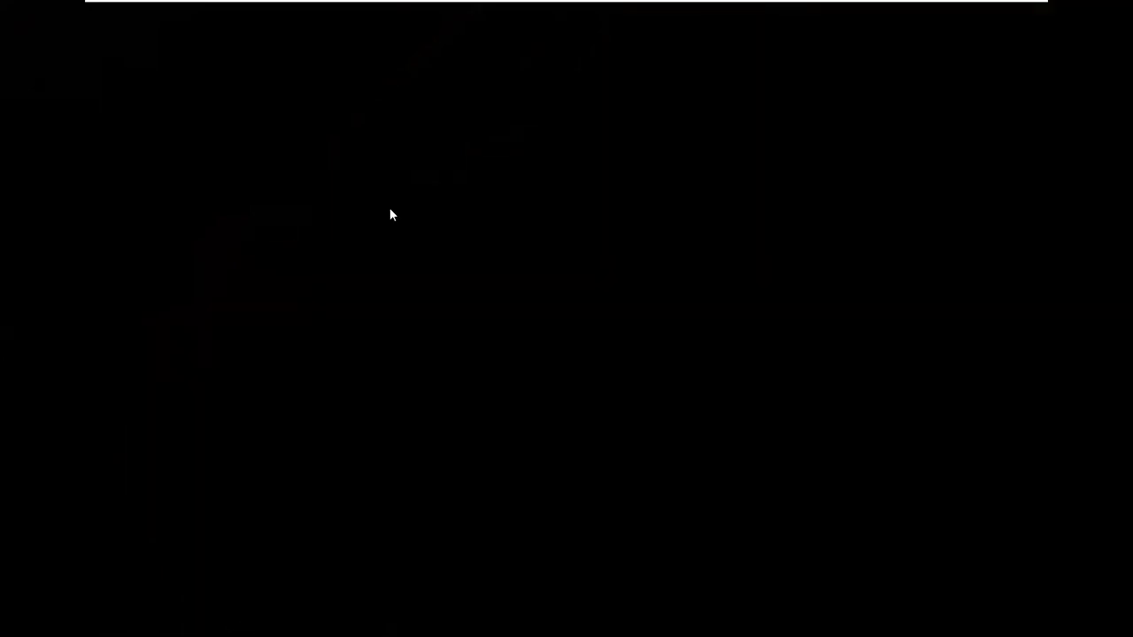
pyautogui.hotkey('ctrl', 'alt')
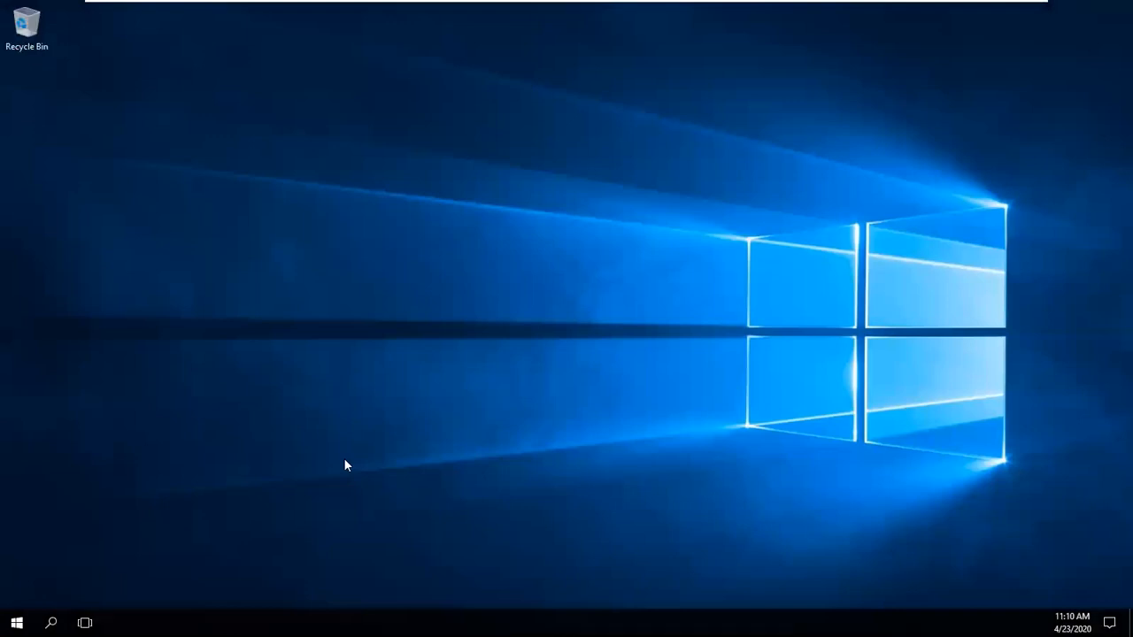
# Step: Open a command prompt and run hostname to check the server name dc1
pyautogui.press('super+r')
pyautogui.press('Return')
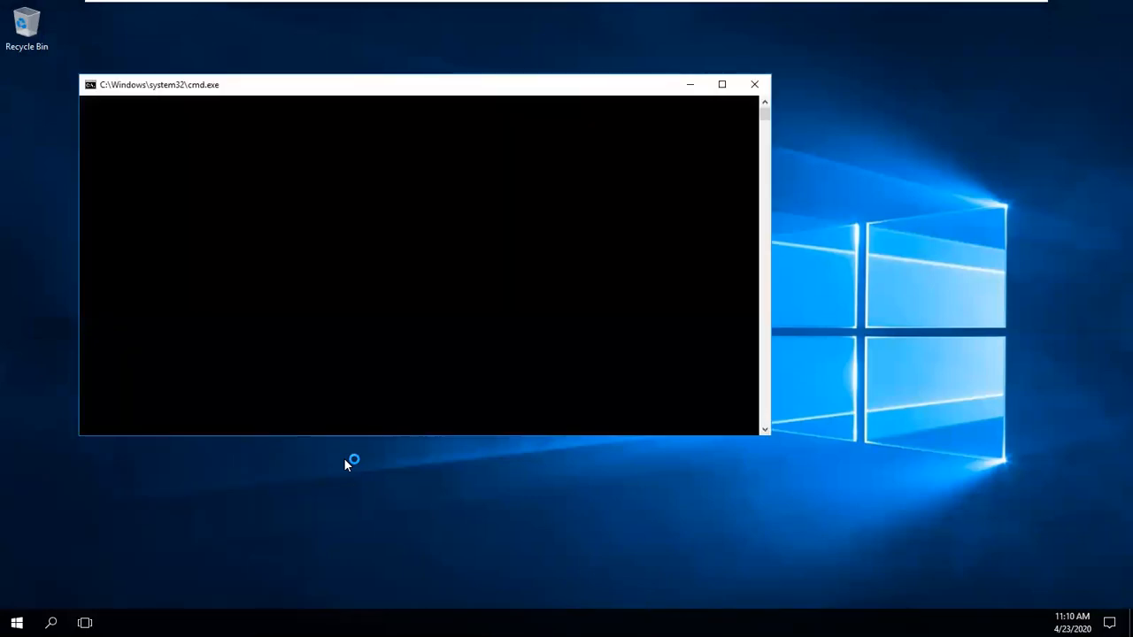
pyautogui.write('host')
pyautogui.write('na')
pyautogui.write('e')
pyautogui.write('e')
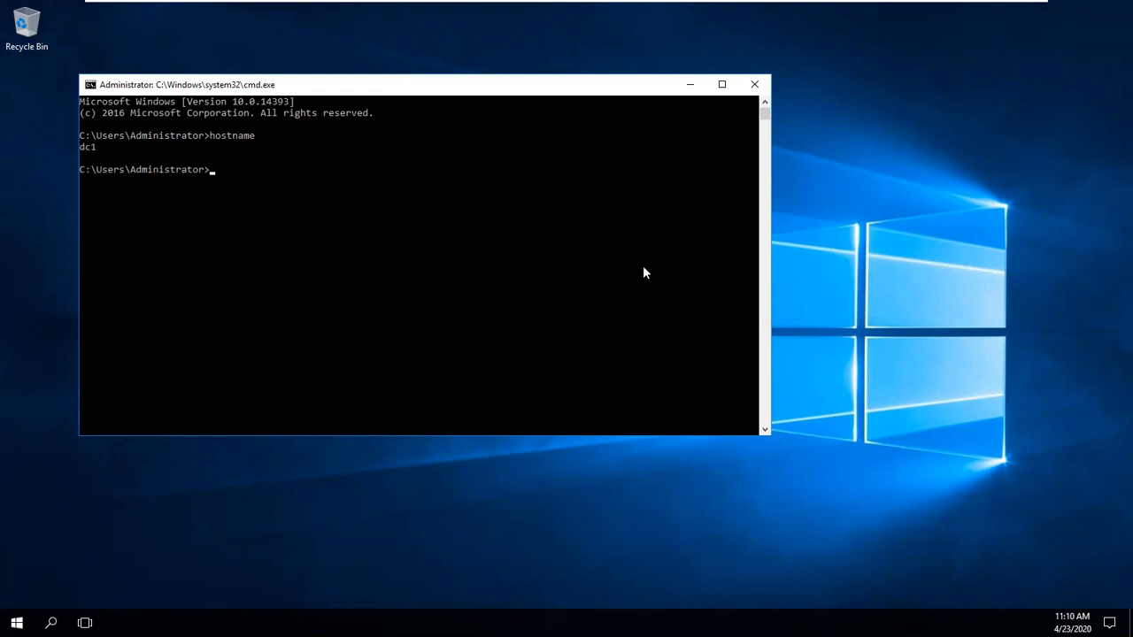
pyautogui.click(692, 86)
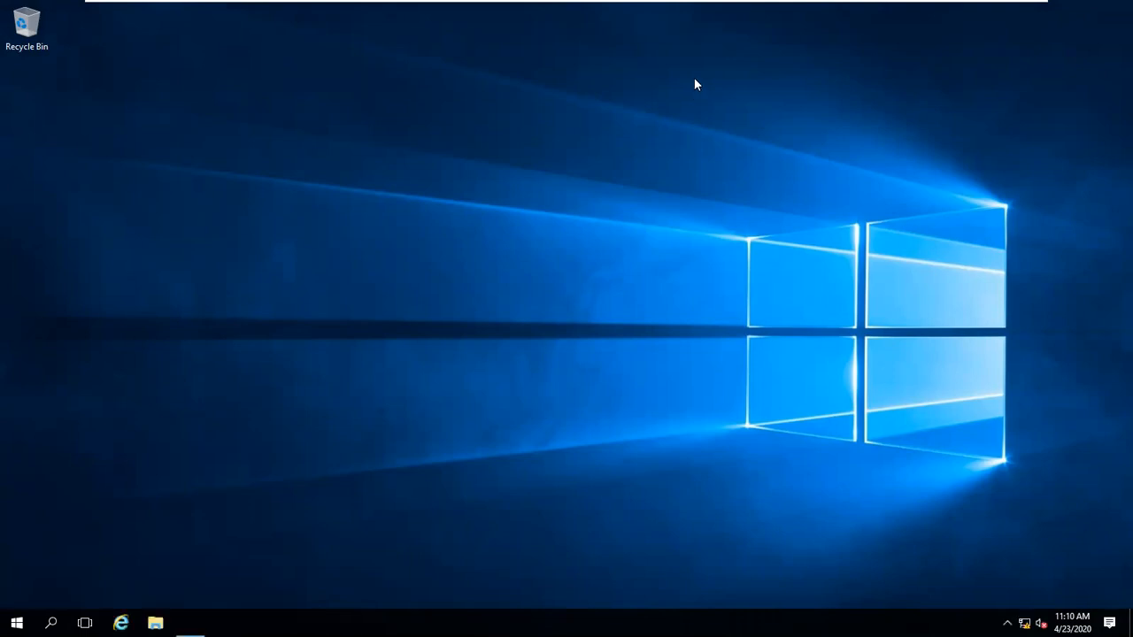
# Step: Run getmac in a new command prompt and select the MAC address 00-0C-29-7D-C2-98
pyautogui.press('super+r')
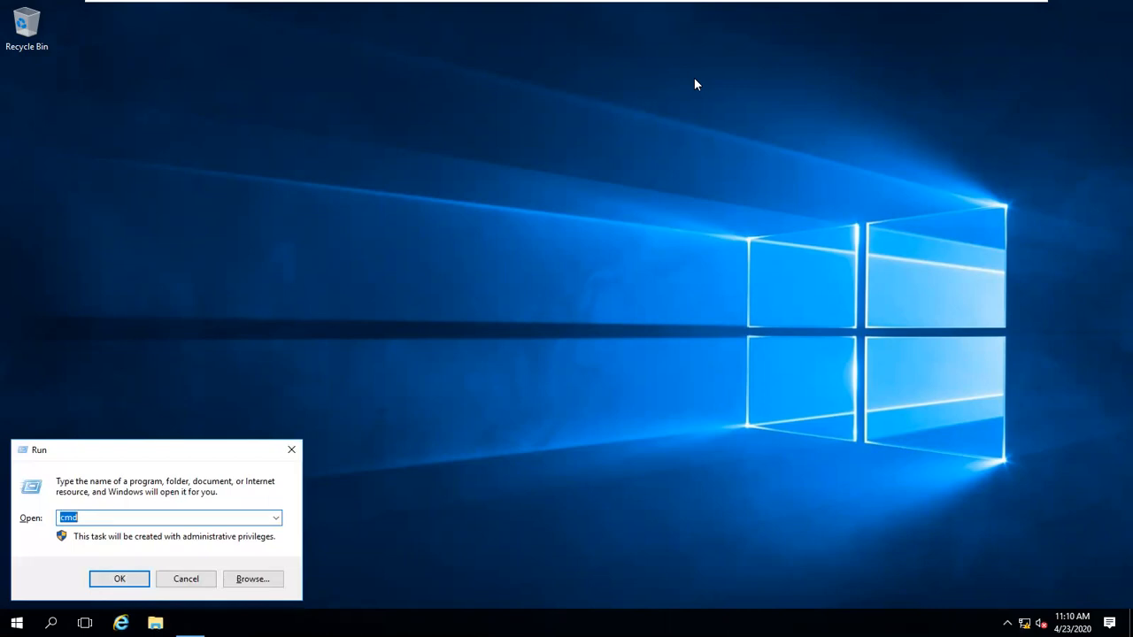
pyautogui.press('Return')
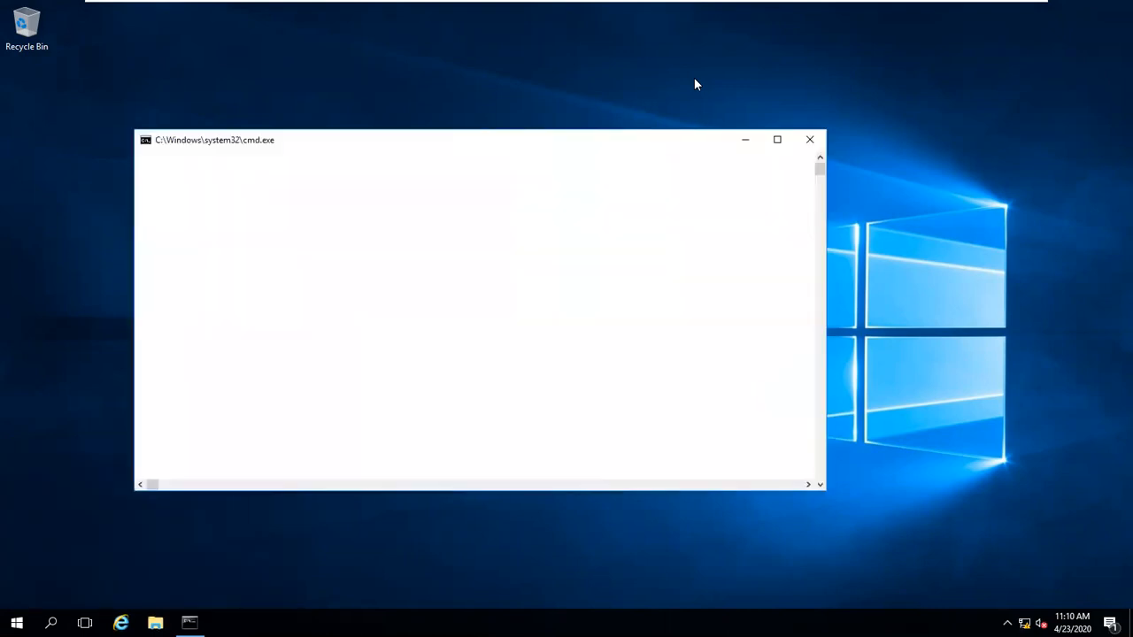
pyautogui.write('getmac')
pyautogui.press('Return')
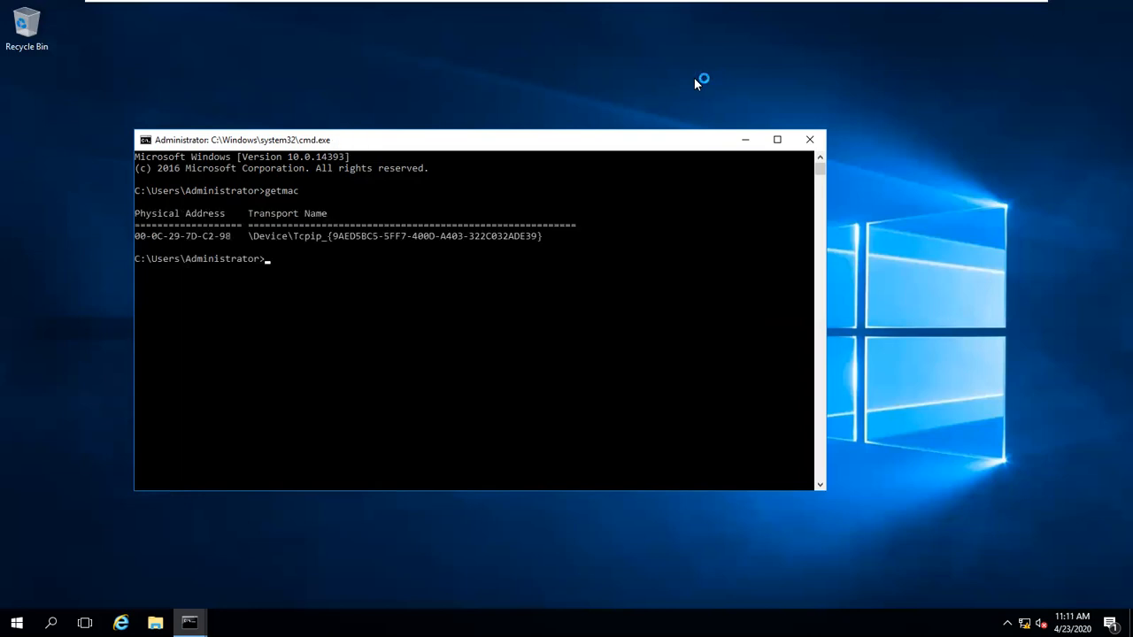
pyautogui.moveTo(235, 238); pyautogui.dragTo(139, 239)
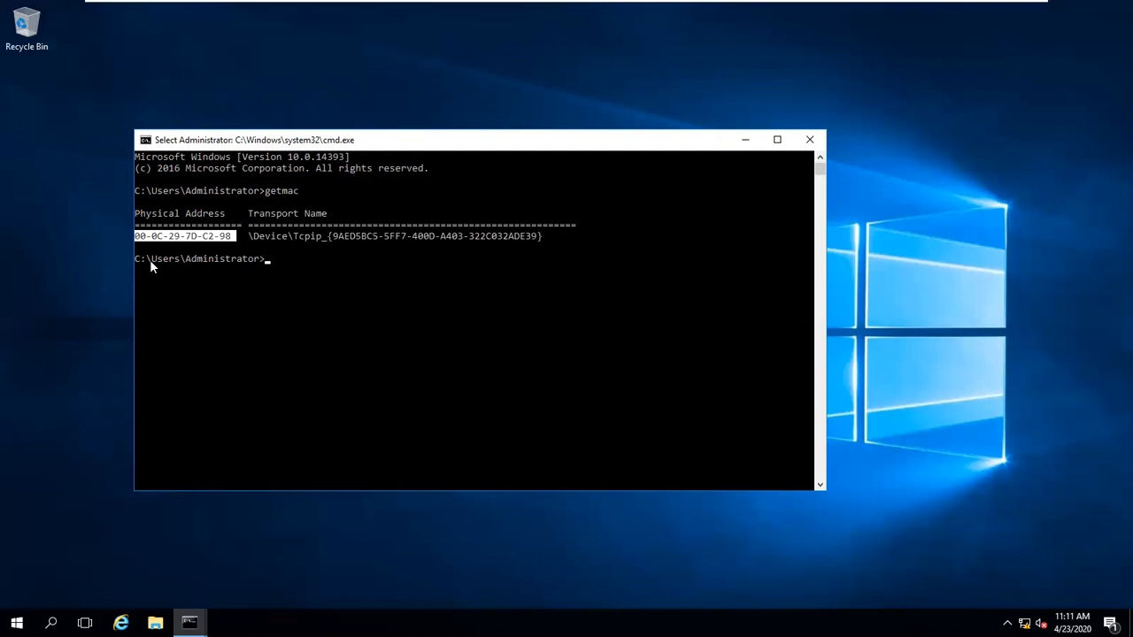
# Step: Close the command prompt, bring up Start, and minimize Server Manager
pyautogui.click(807, 141)
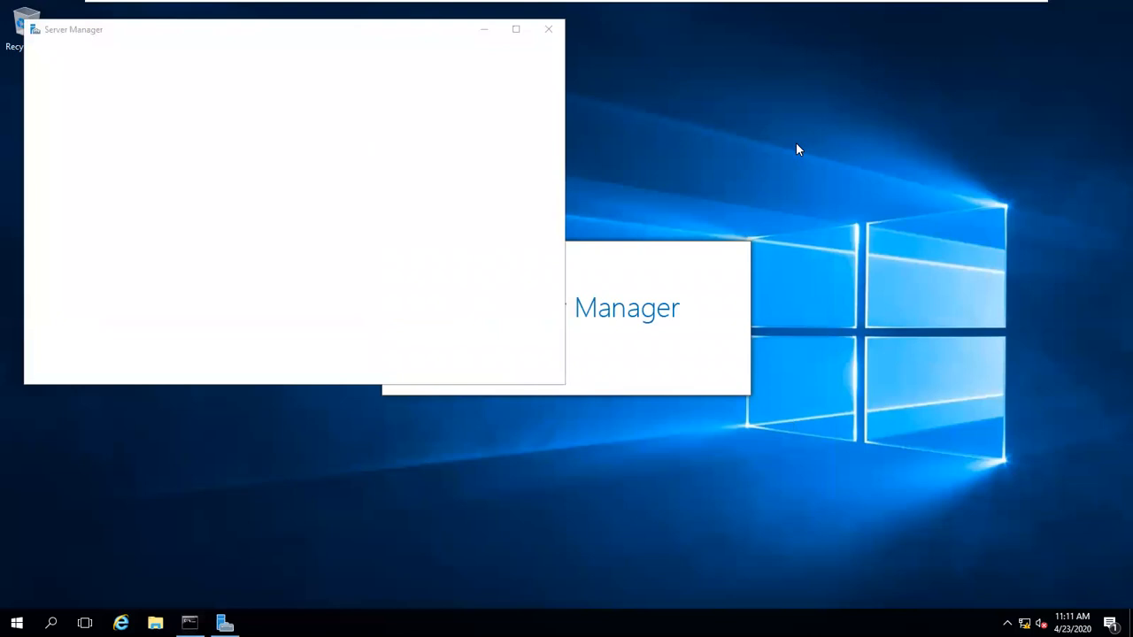
pyautogui.press('super')
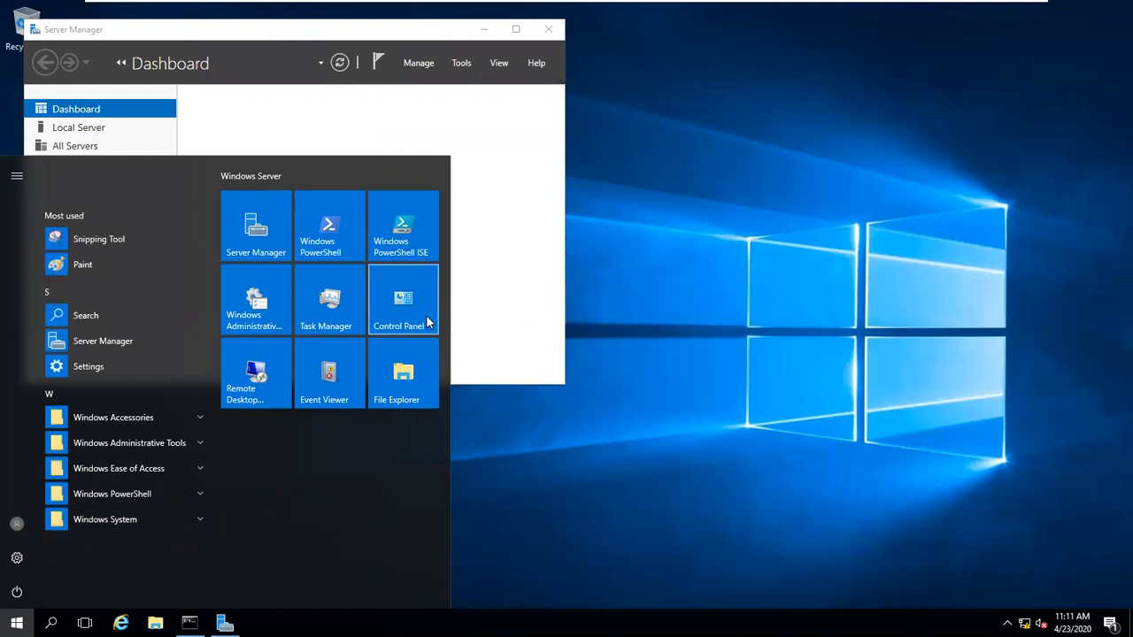
pyautogui.click(484, 31)
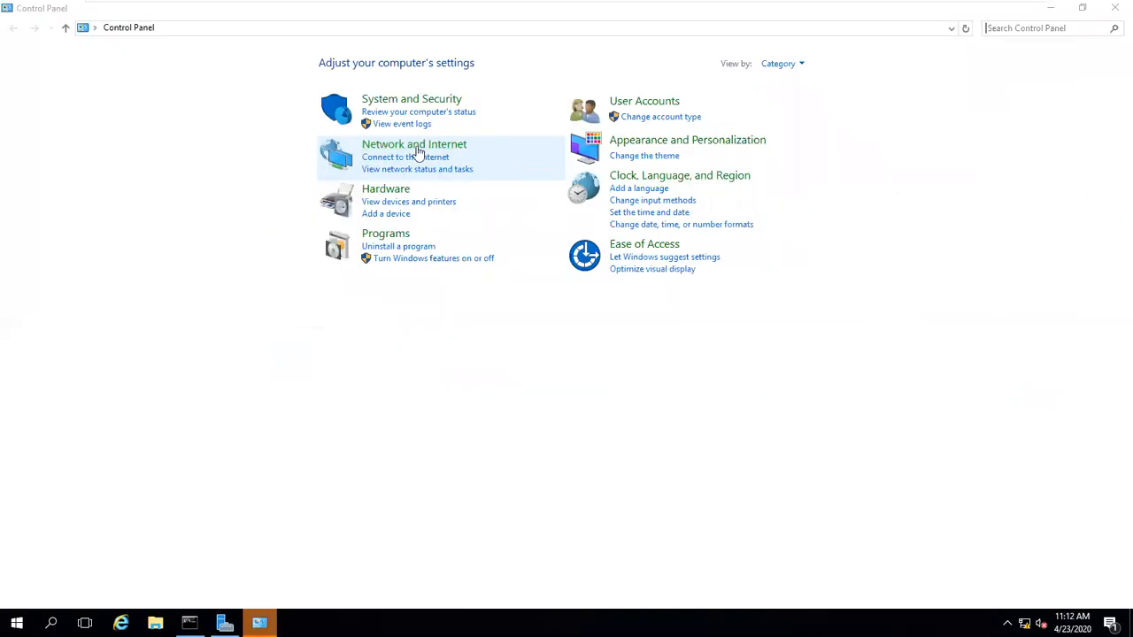
# Step: Go through Network and Internet and Network and Sharing Center to the adapter list
pyautogui.click(416, 146)
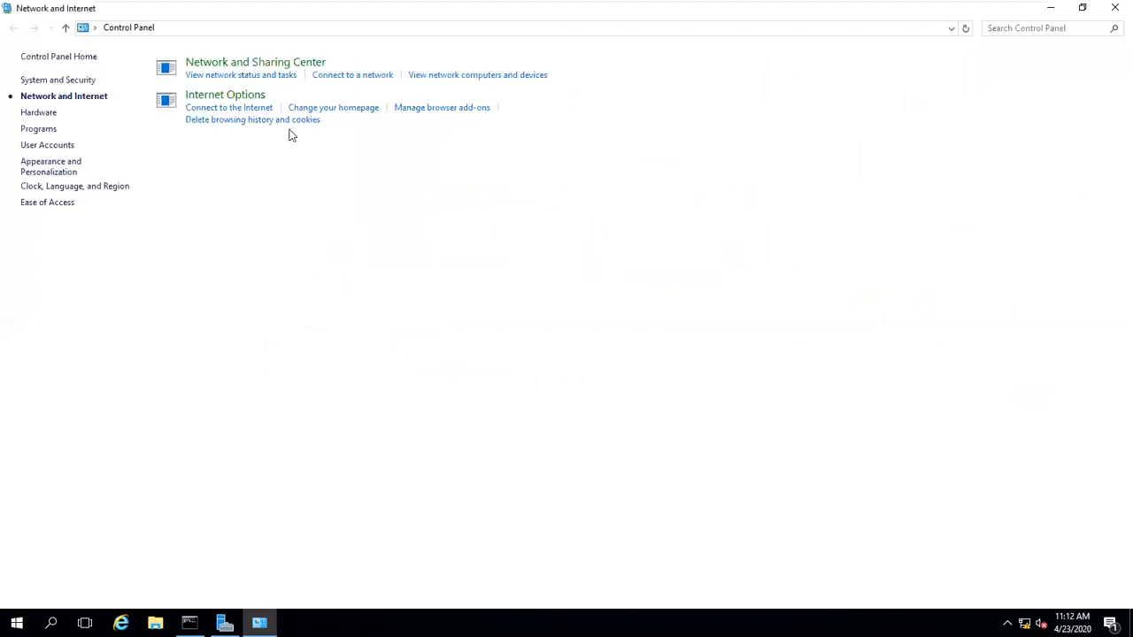
pyautogui.click(256, 69)
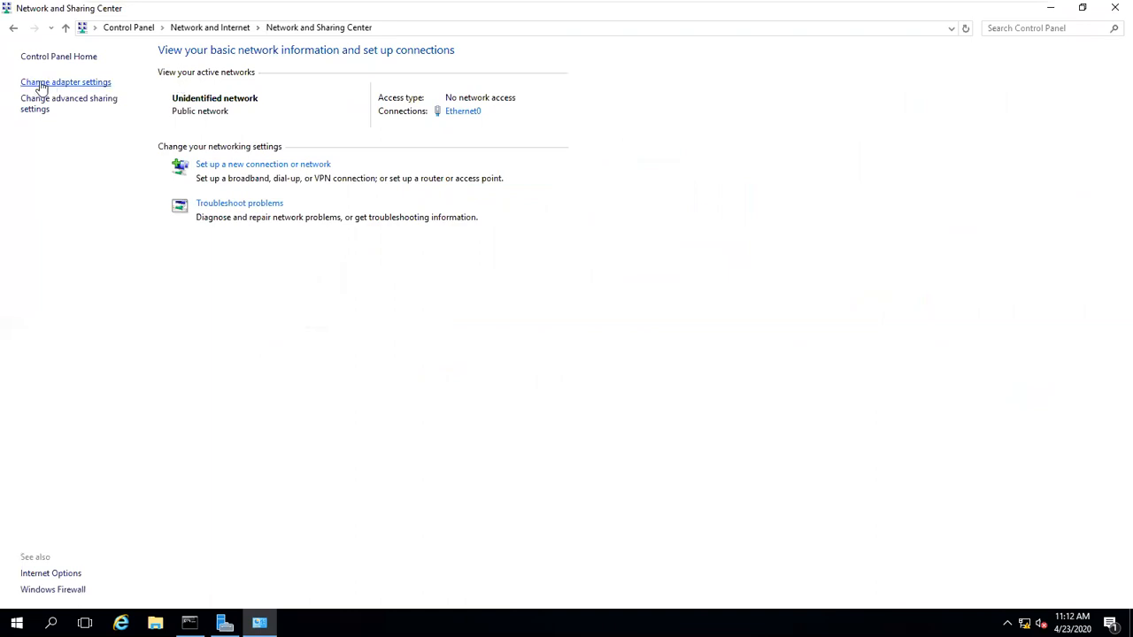
pyautogui.click(85, 85)
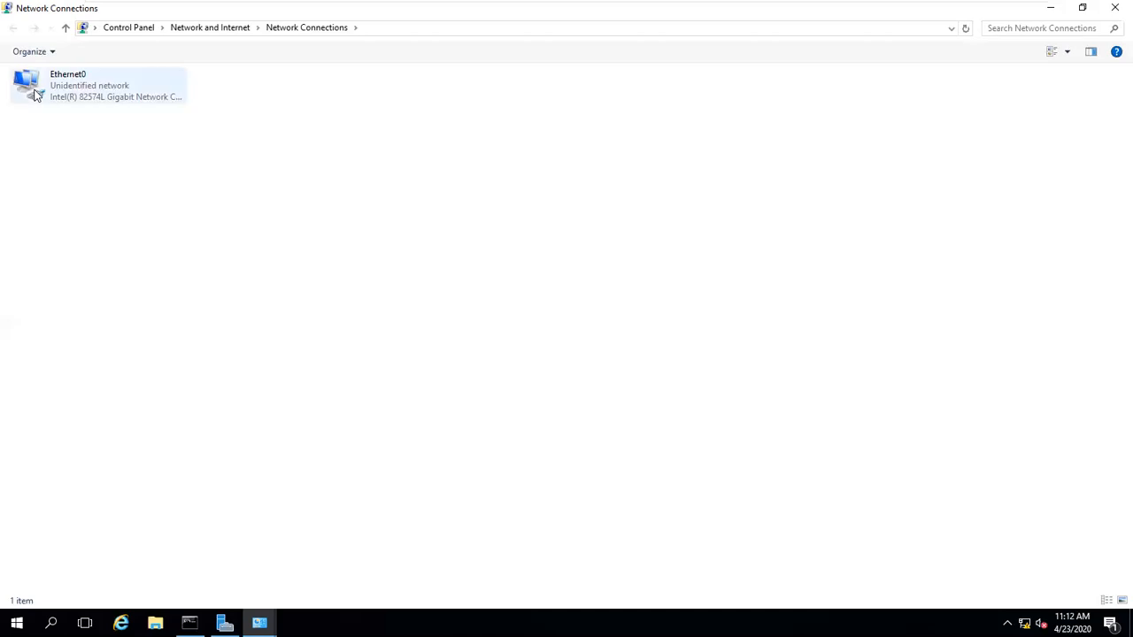
# Step: Close both network windows and relaunch Control Panel from the Start tiles
pyautogui.click(1114, 9)
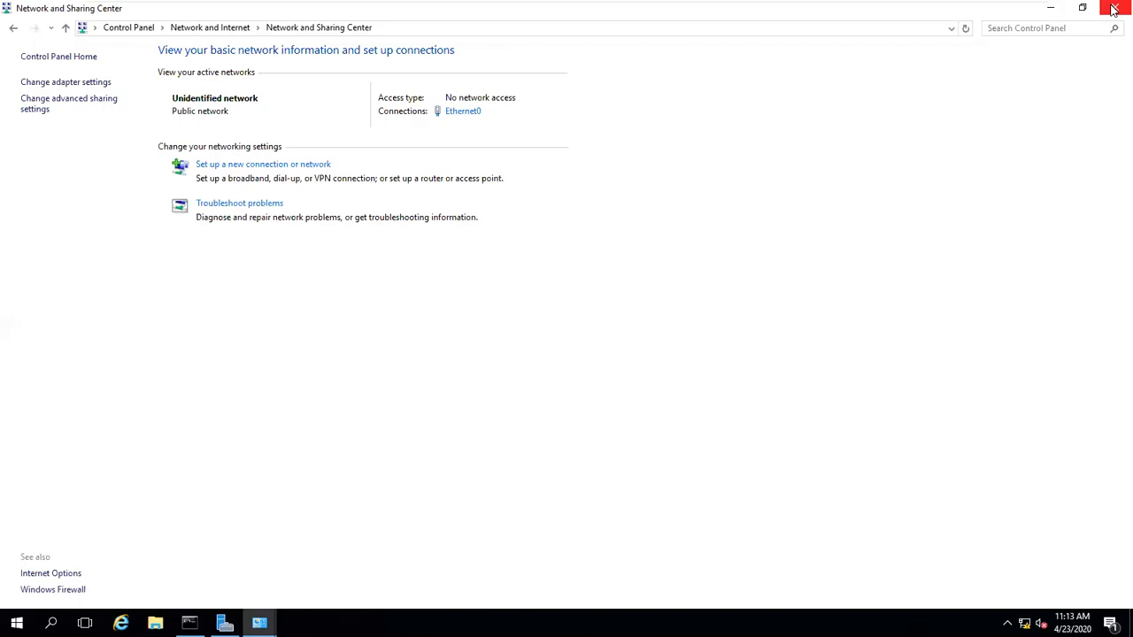
pyautogui.click(1115, 8)
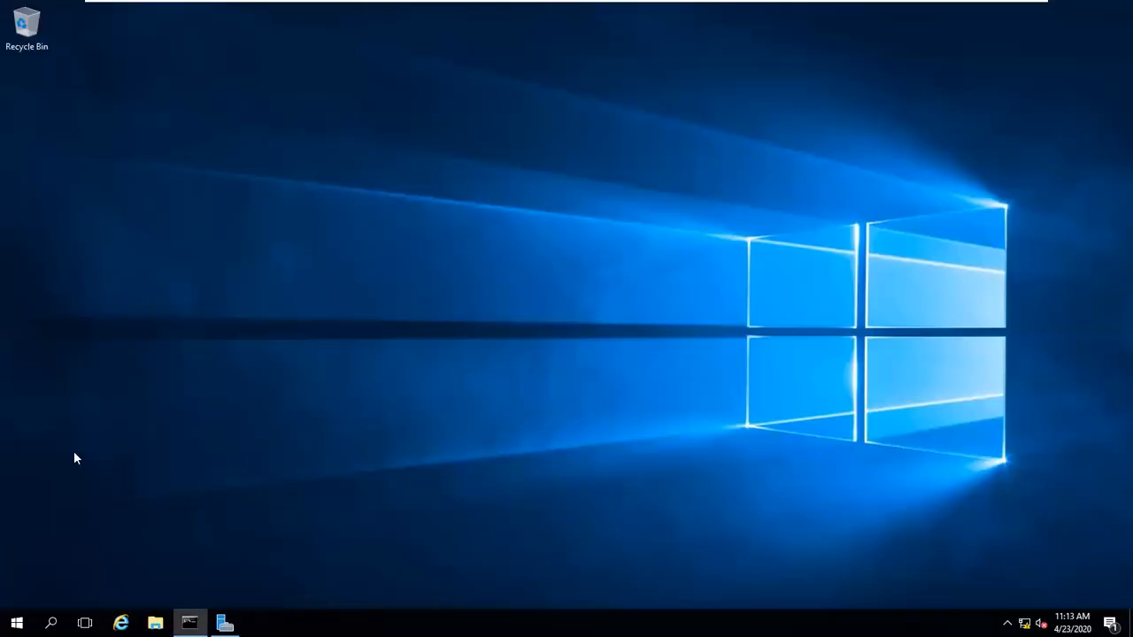
pyautogui.click(17, 623)
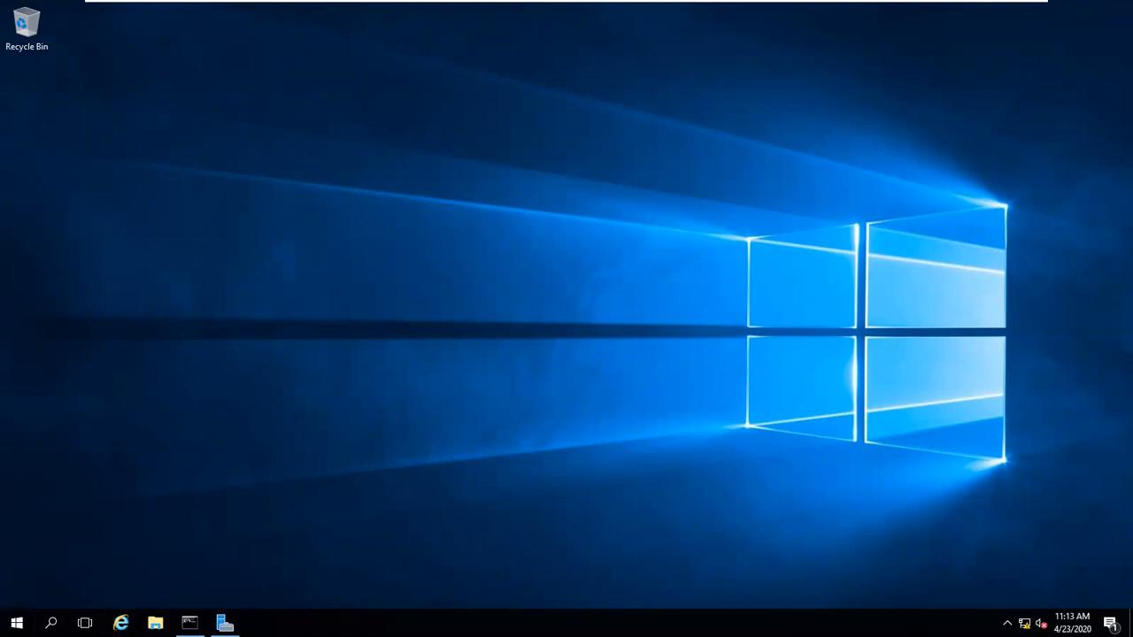
pyautogui.click(17, 623)
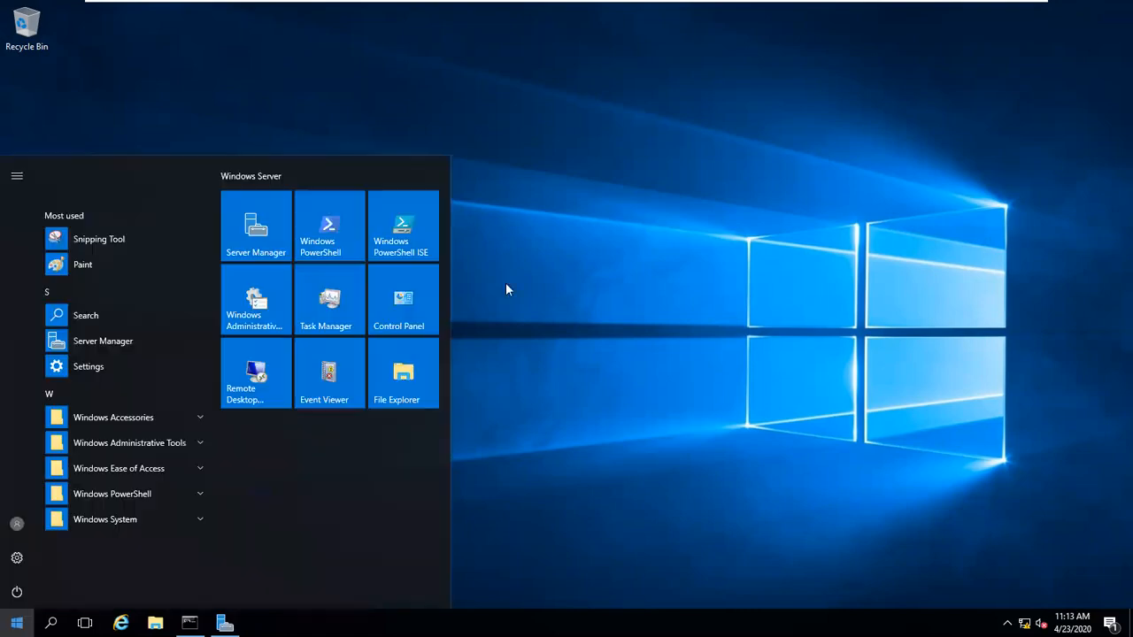
pyautogui.click(403, 297)
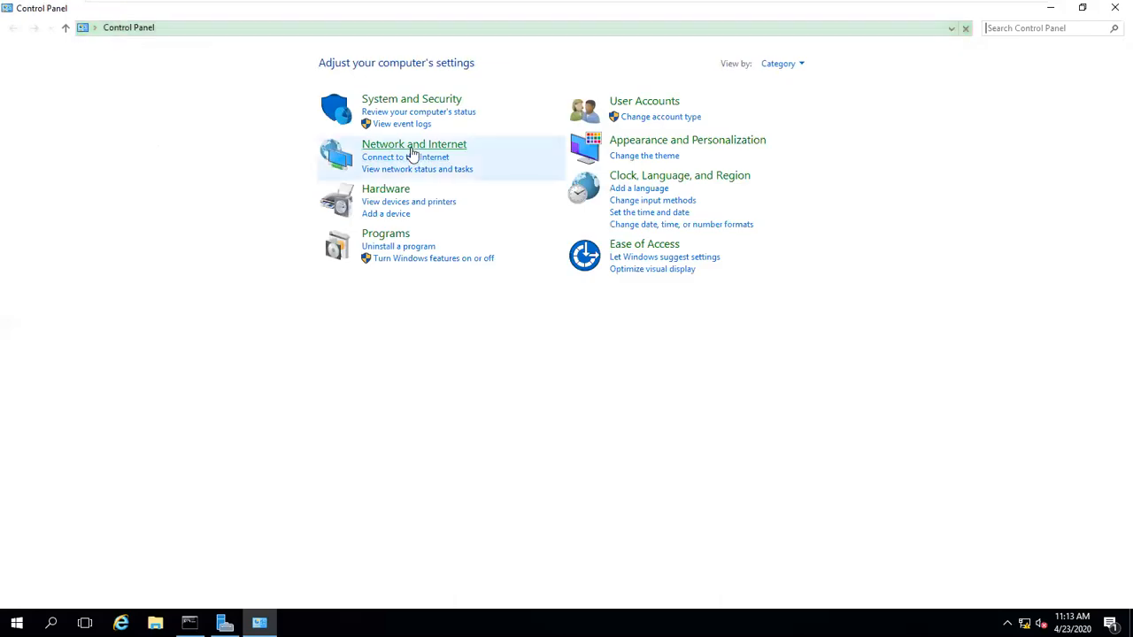
# Step: Navigate Network and Internet to Network and Sharing Center's adapter list, then close it
pyautogui.click(413, 152)
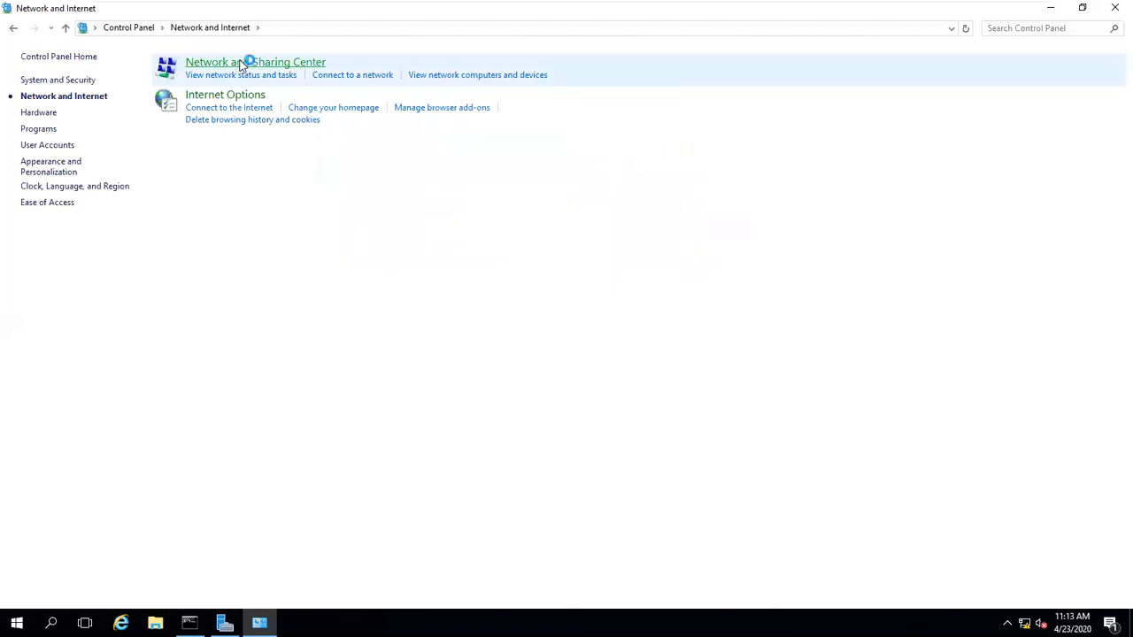
pyautogui.click(238, 64)
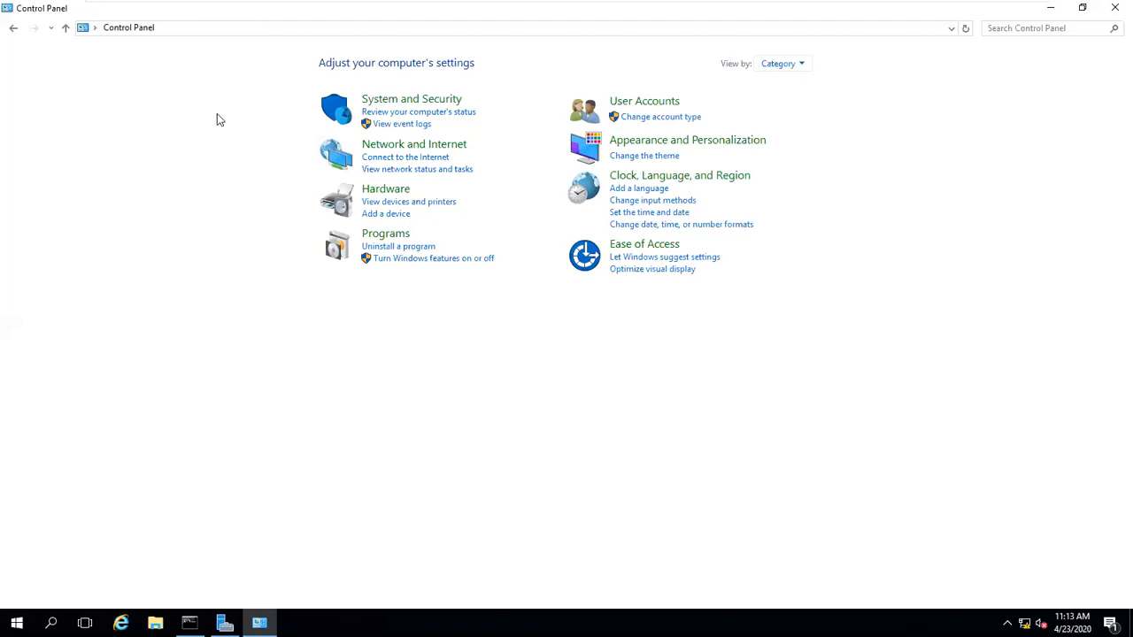
pyautogui.click(446, 153)
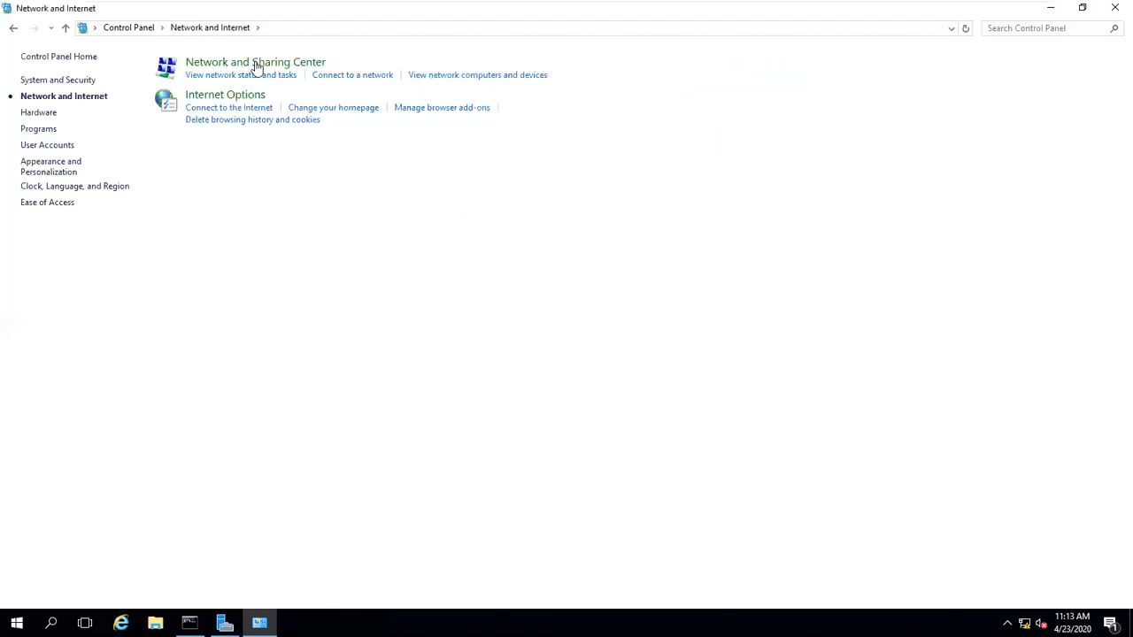
pyautogui.click(255, 63)
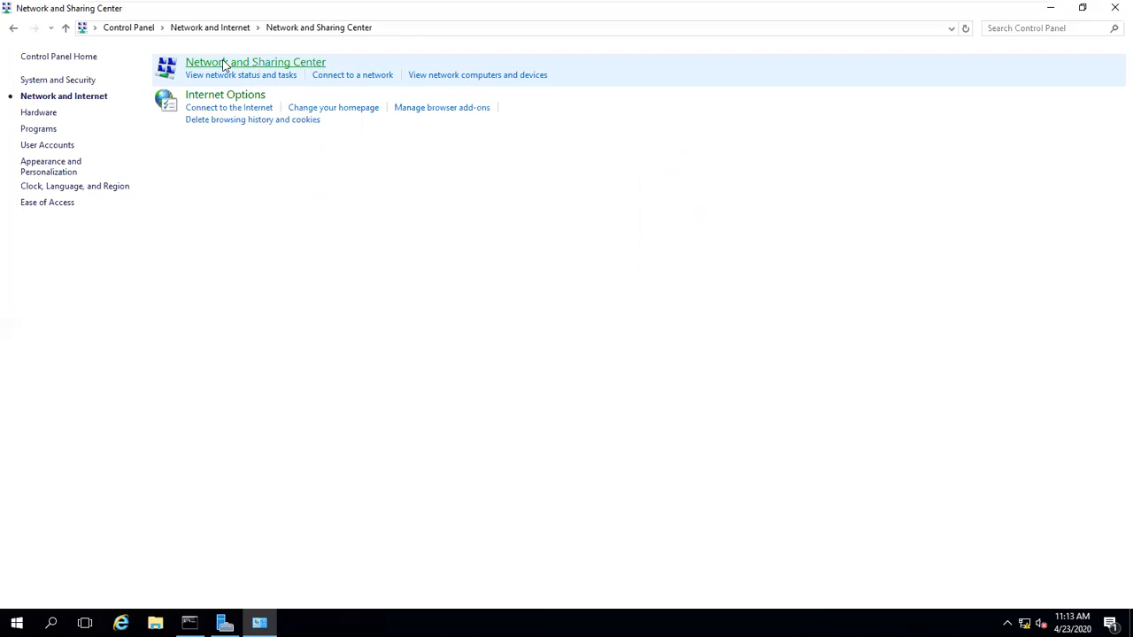
pyautogui.click(54, 82)
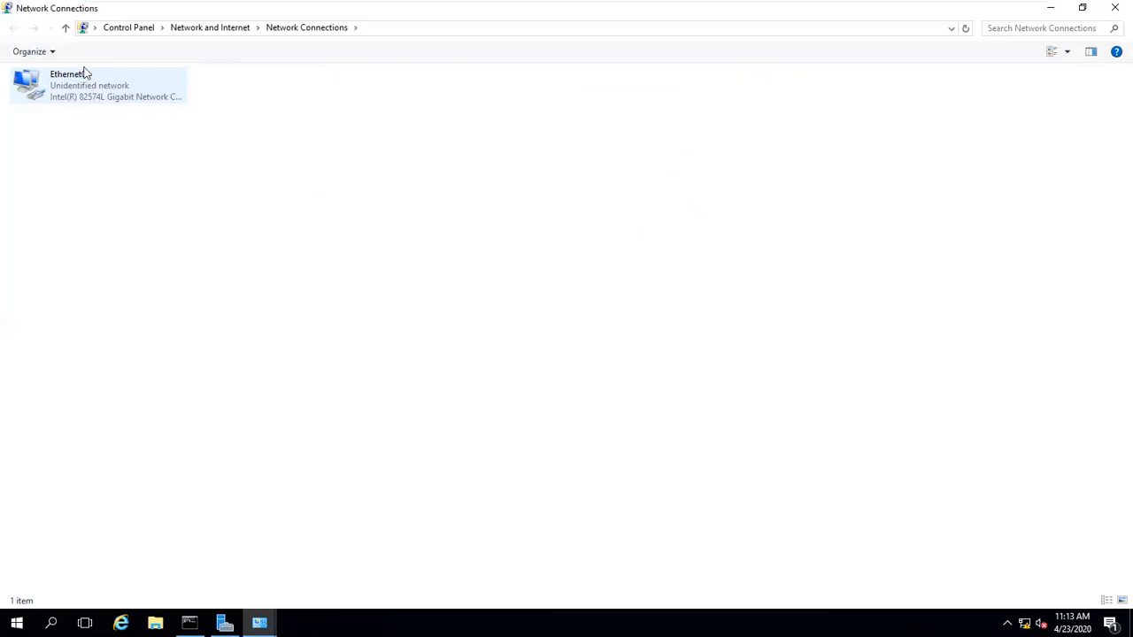
pyautogui.click(1113, 11)
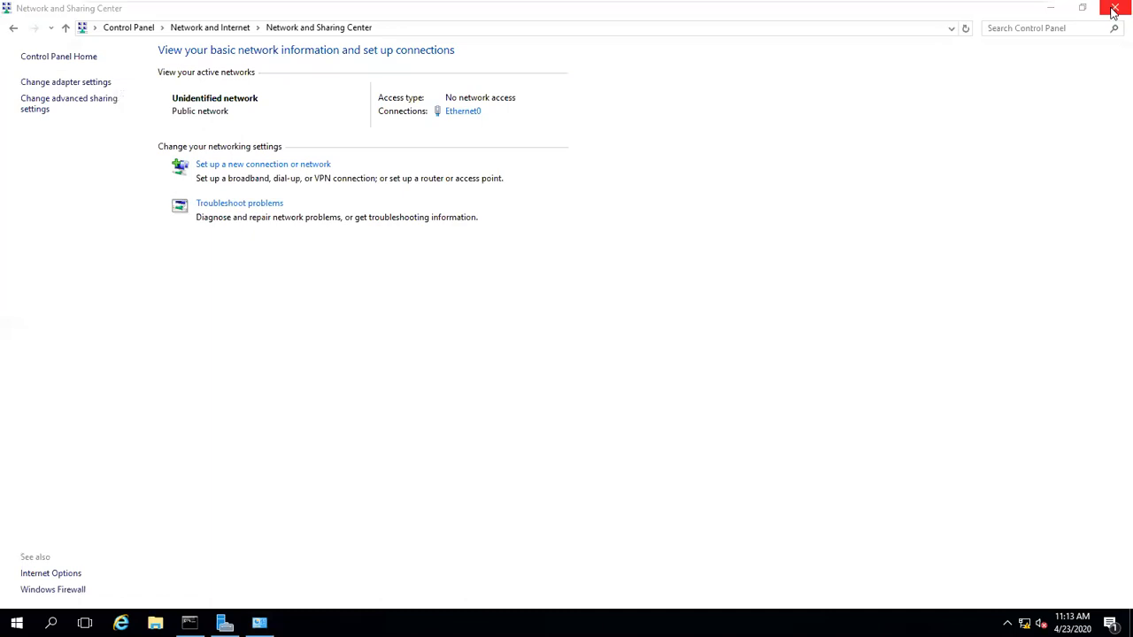
# Step: Reach the adapter list via the tray network icon, then close all network windows
pyautogui.click(1113, 10)
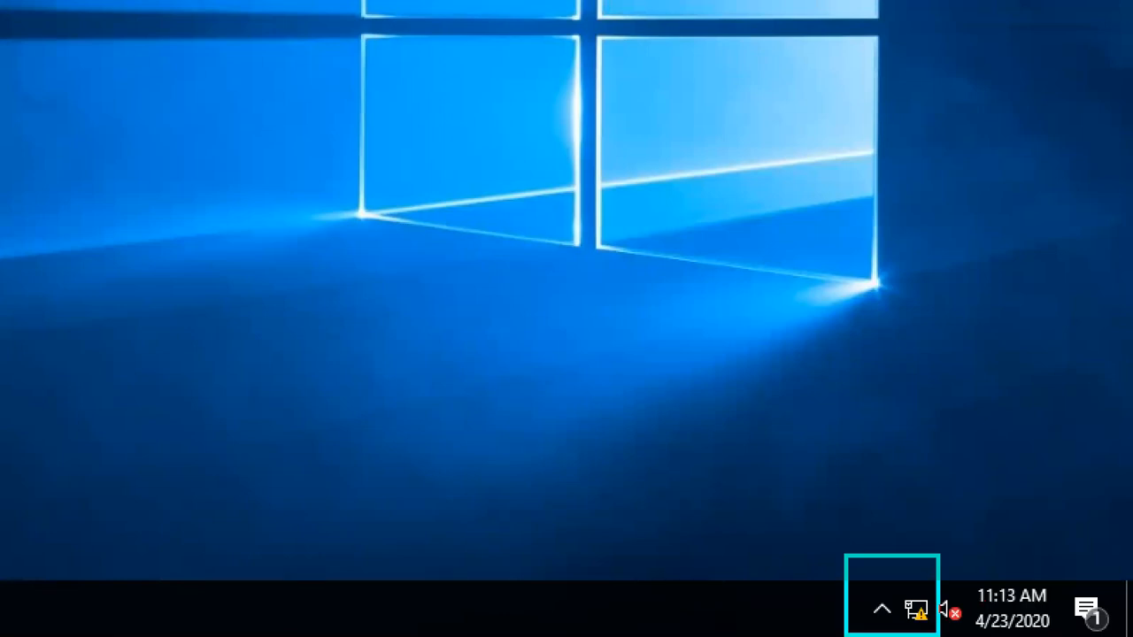
pyautogui.moveTo(935, 555); pyautogui.dragTo(923, 598)
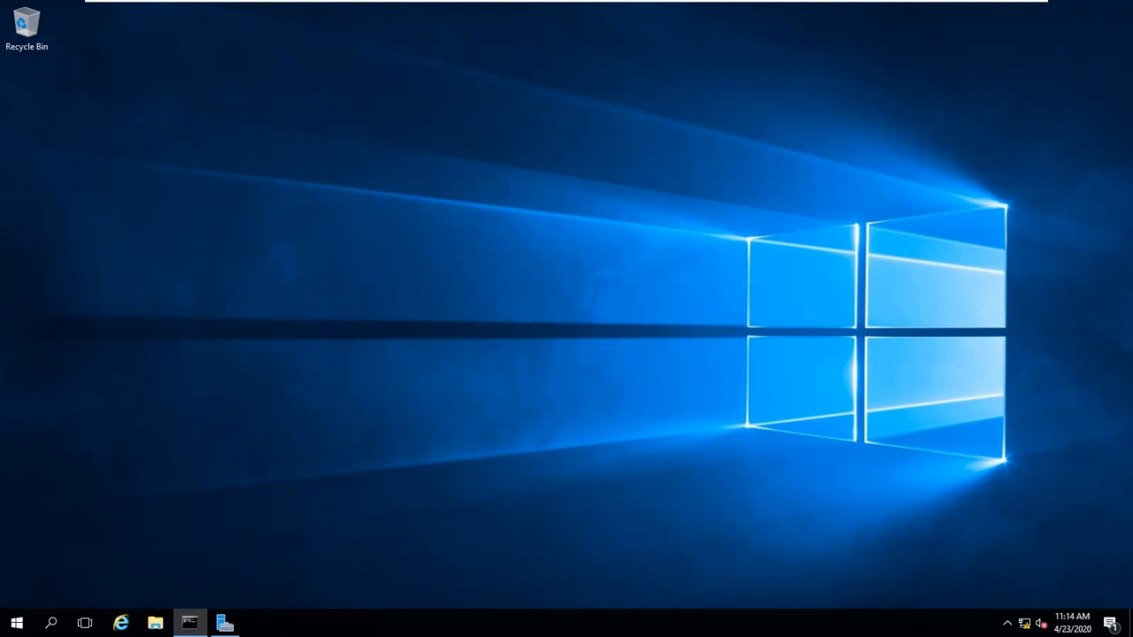
pyautogui.rightClick(1024, 623)
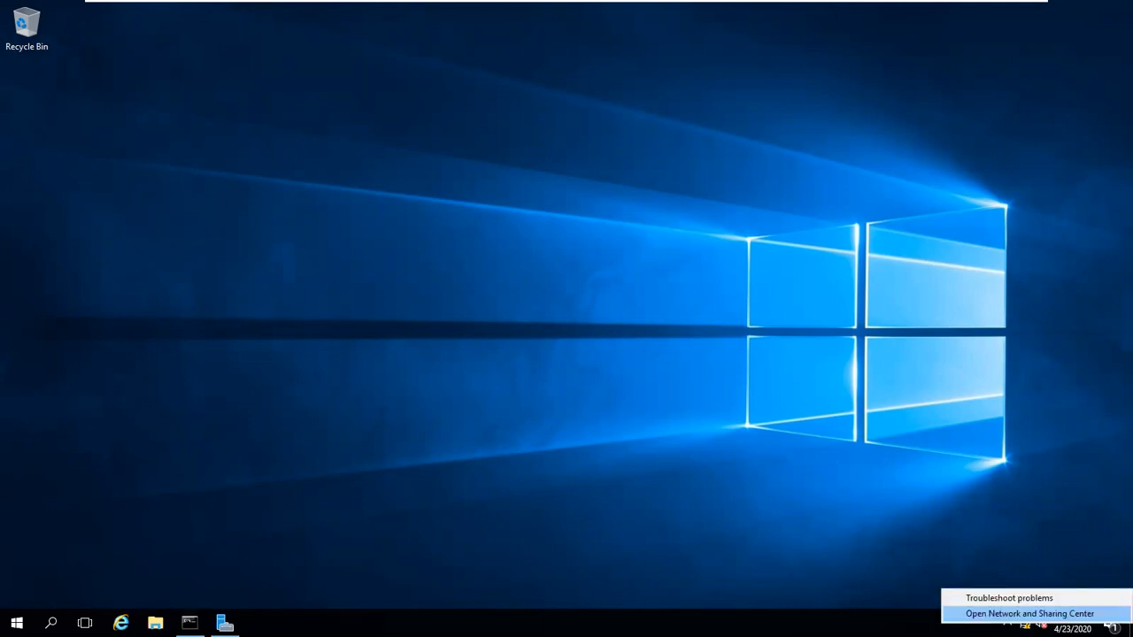
pyautogui.click(1009, 614)
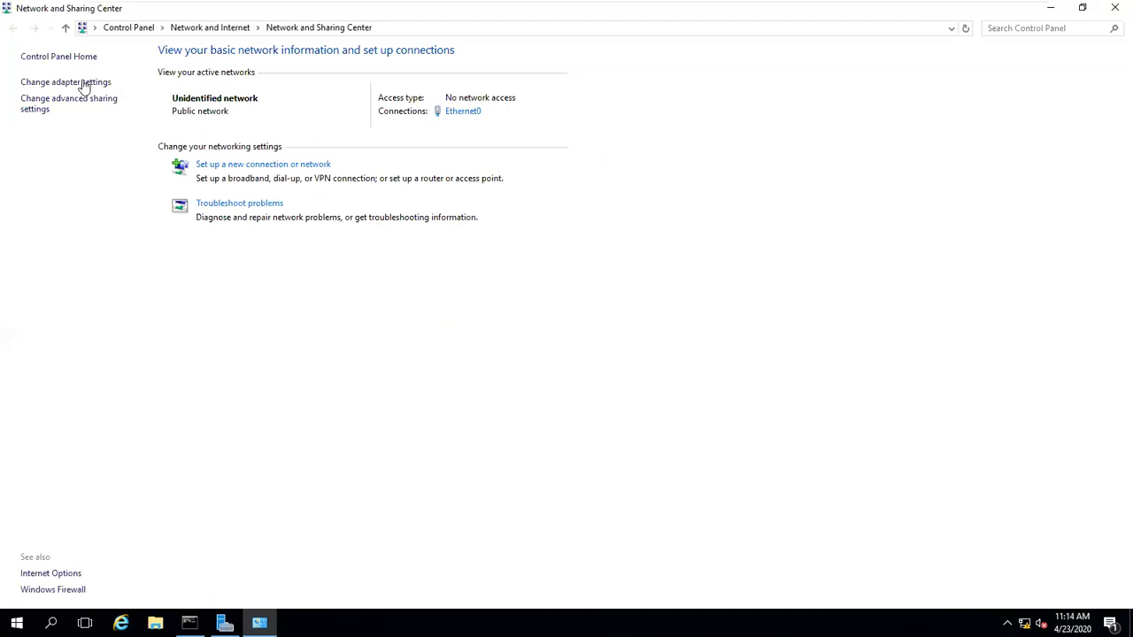
pyautogui.click(83, 82)
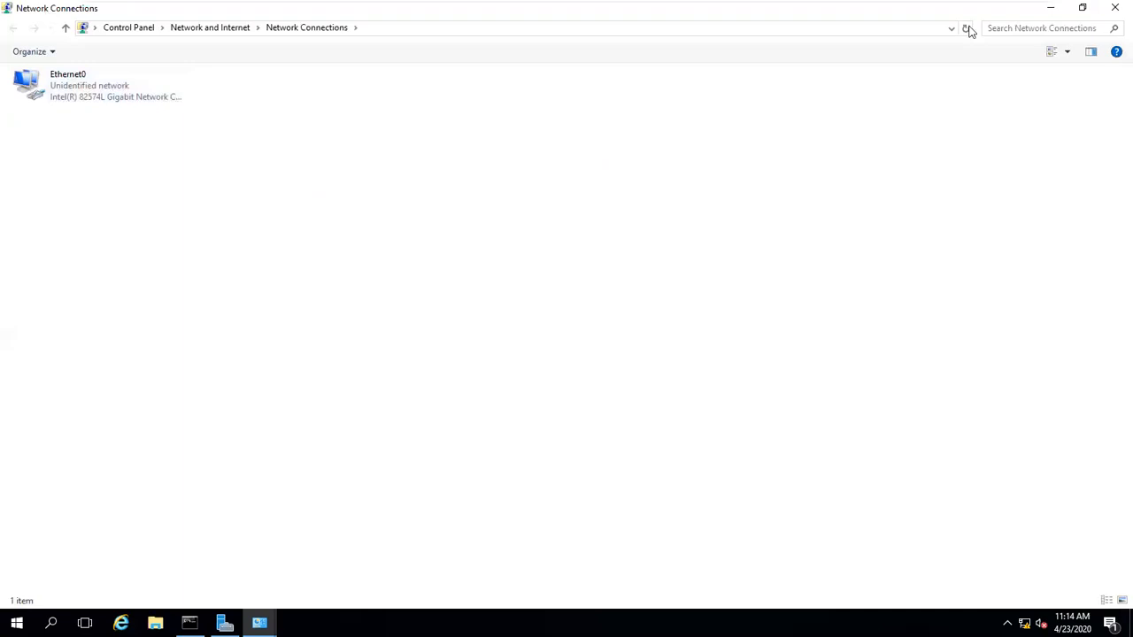
pyautogui.click(1113, 15)
pyautogui.click(1113, 15)
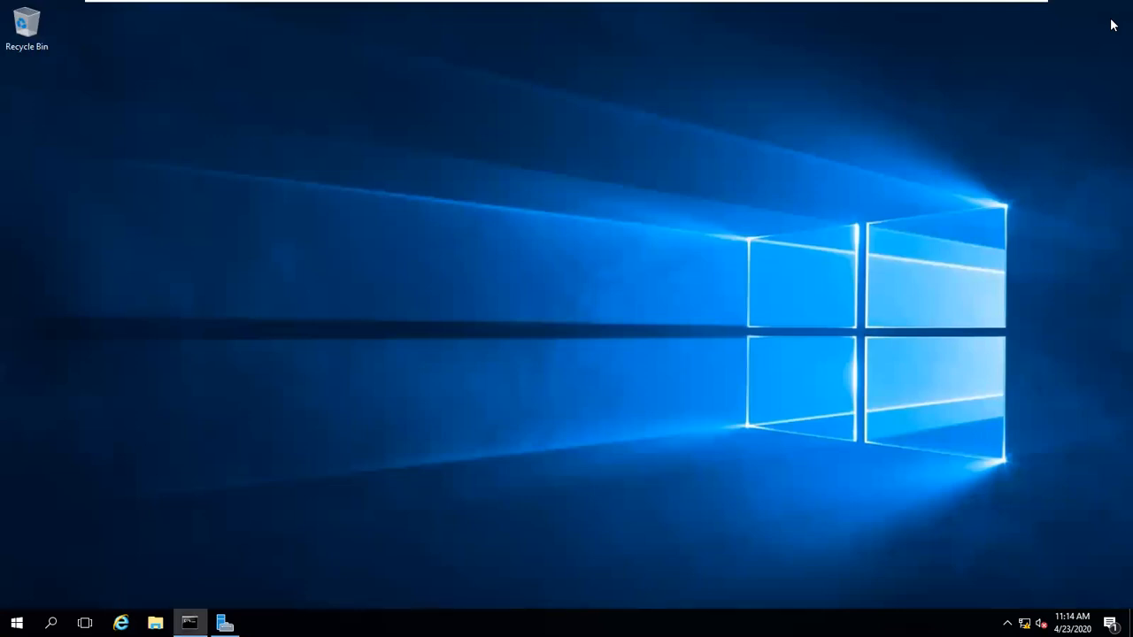
# Step: Run ncpa.cpl from the Run box to open Network Connections
pyautogui.press('super+r')
pyautogui.write('ncpa.cpl')
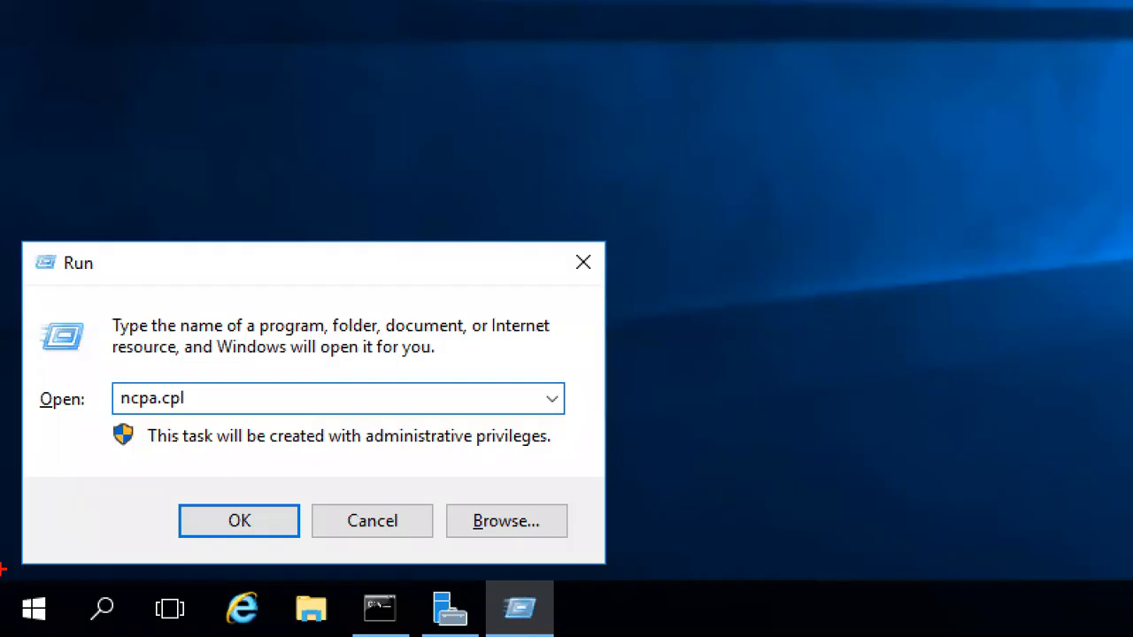
pyautogui.moveTo(134, 363)
pyautogui.mouseDown()
pyautogui.moveTo(138, 430)
pyautogui.moveTo(130, 361)
pyautogui.mouseUp()
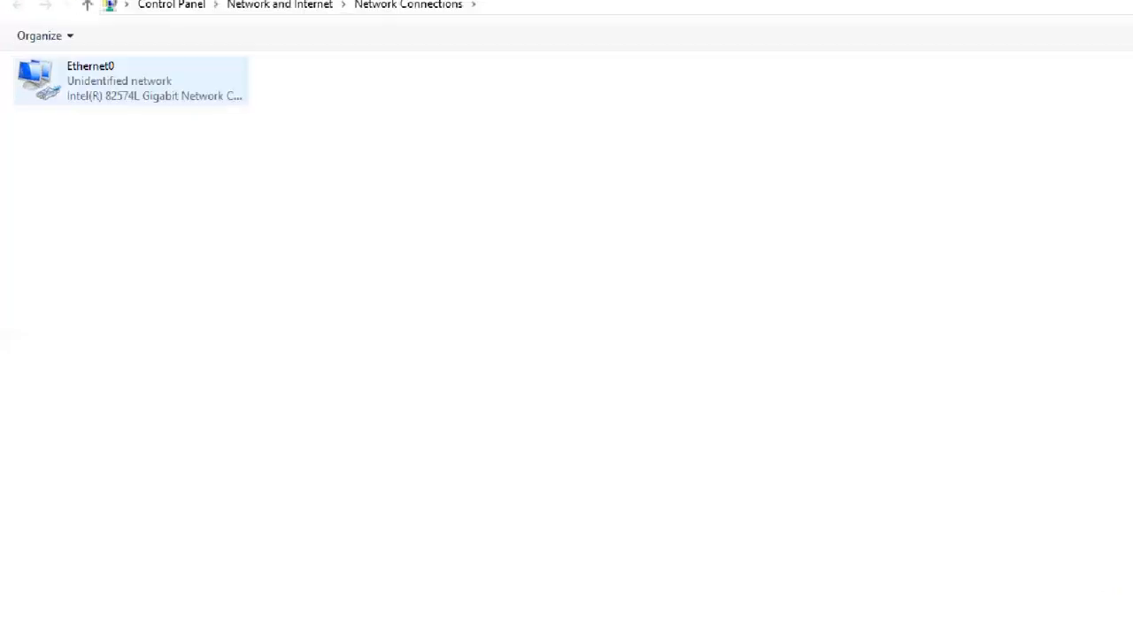
# Step: Open Ethernet0 Properties, then the Internet Protocol Version 4 (TCP/IPv4) Properties dialog
pyautogui.moveTo(229, 113); pyautogui.dragTo(295, 119)
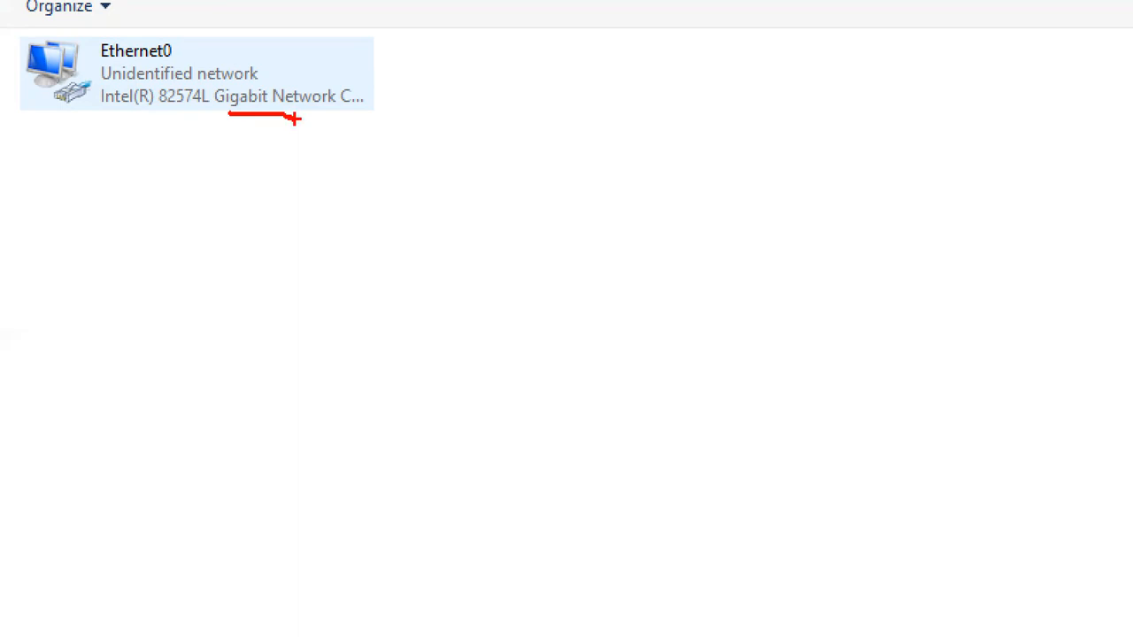
pyautogui.press('Escape')
pyautogui.rightClick(104, 89)
pyautogui.click(148, 224)
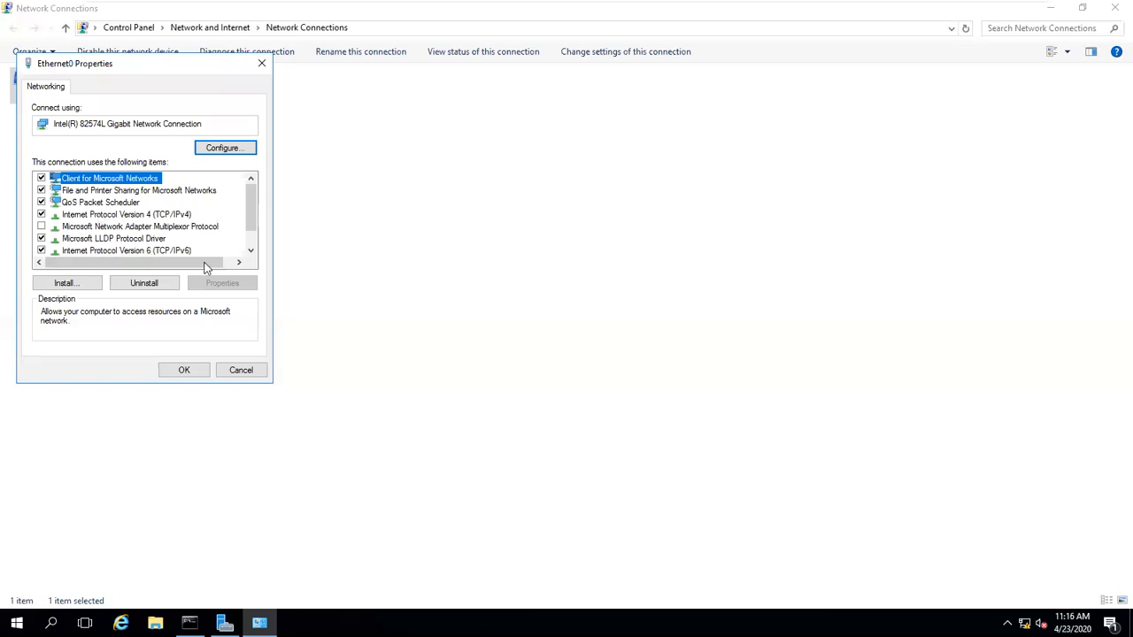
pyautogui.click(114, 218)
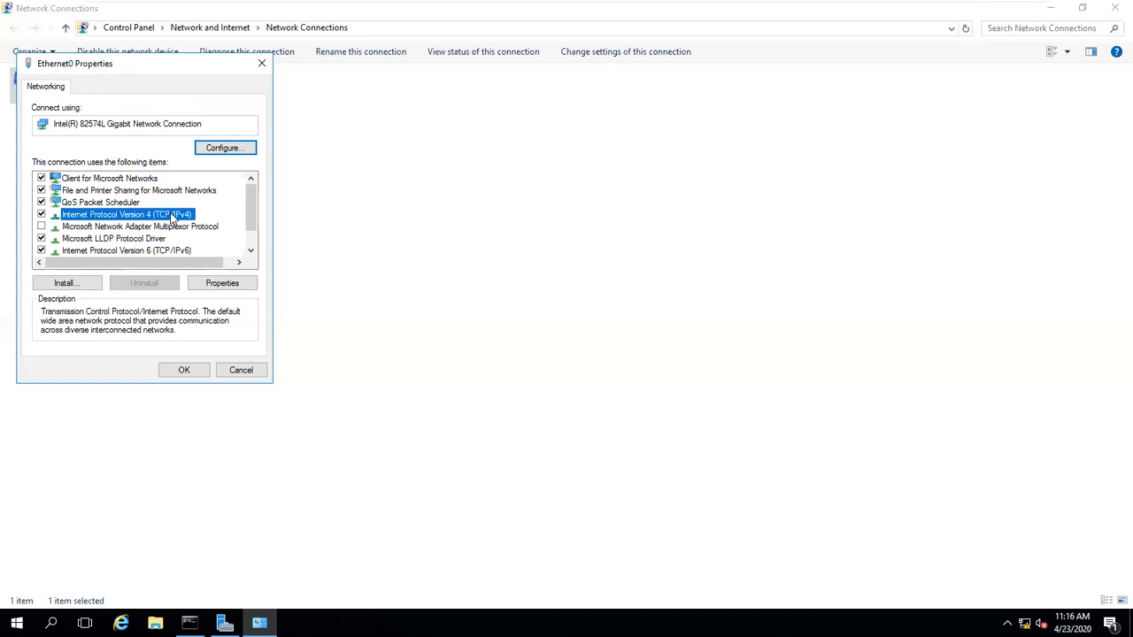
pyautogui.click(216, 284)
pyautogui.moveTo(264, 120); pyautogui.dragTo(574, 118)
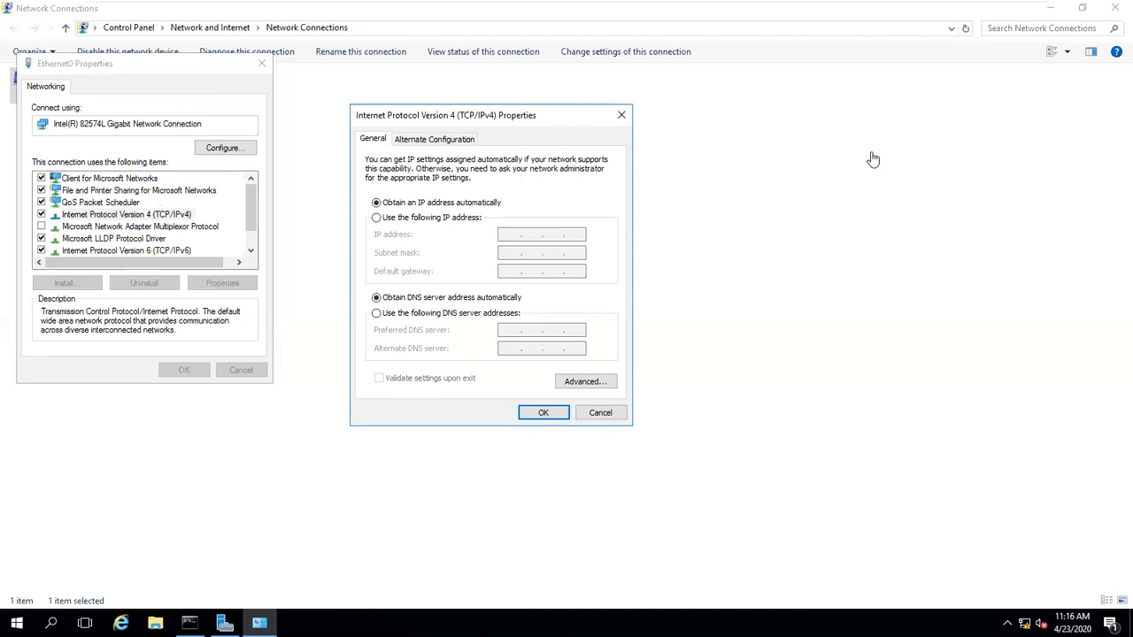
# Step: Sketch a red network circle with seven computers drawn inside it
pyautogui.moveTo(931, 143)
pyautogui.mouseDown()
pyautogui.moveTo(776, 371)
pyautogui.moveTo(1041, 387)
pyautogui.moveTo(961, 148)
pyautogui.moveTo(923, 141)
pyautogui.mouseUp()
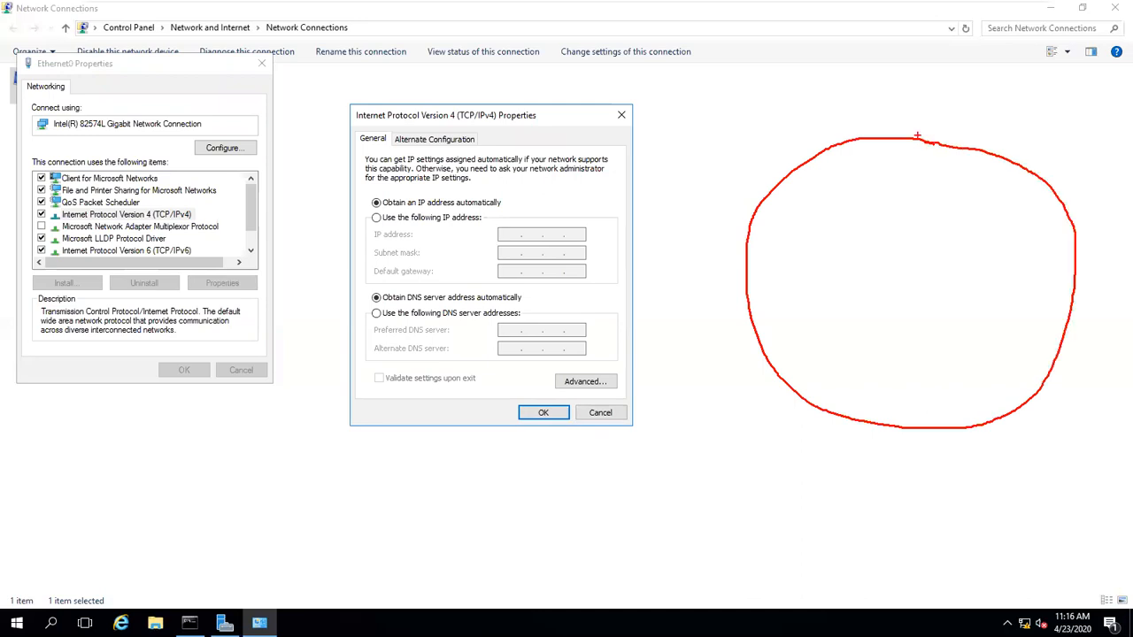
pyautogui.moveTo(817, 207); pyautogui.dragTo(869, 250)
pyautogui.moveTo(787, 289)
pyautogui.mouseDown()
pyautogui.moveTo(837, 328)
pyautogui.moveTo(928, 333)
pyautogui.mouseUp()
pyautogui.moveTo(902, 225); pyautogui.dragTo(954, 262)
pyautogui.moveTo(964, 286); pyautogui.dragTo(1015, 336)
pyautogui.moveTo(1020, 213); pyautogui.dragTo(1061, 266)
pyautogui.moveTo(831, 373)
pyautogui.mouseDown()
pyautogui.moveTo(882, 401)
pyautogui.moveTo(945, 414)
pyautogui.mouseUp()
pyautogui.moveTo(970, 372); pyautogui.dragTo(1004, 408)
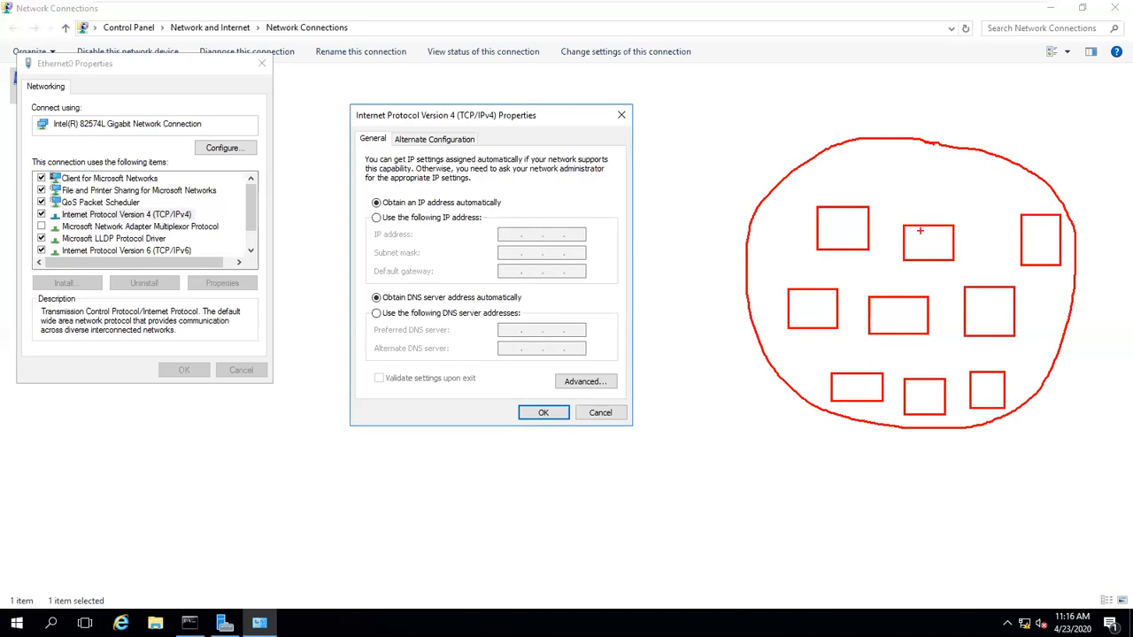
# Step: Label one computer ADMIN and add a DHCP server box at the circle's top edge
pyautogui.press('t')
pyautogui.write('ADMIN')
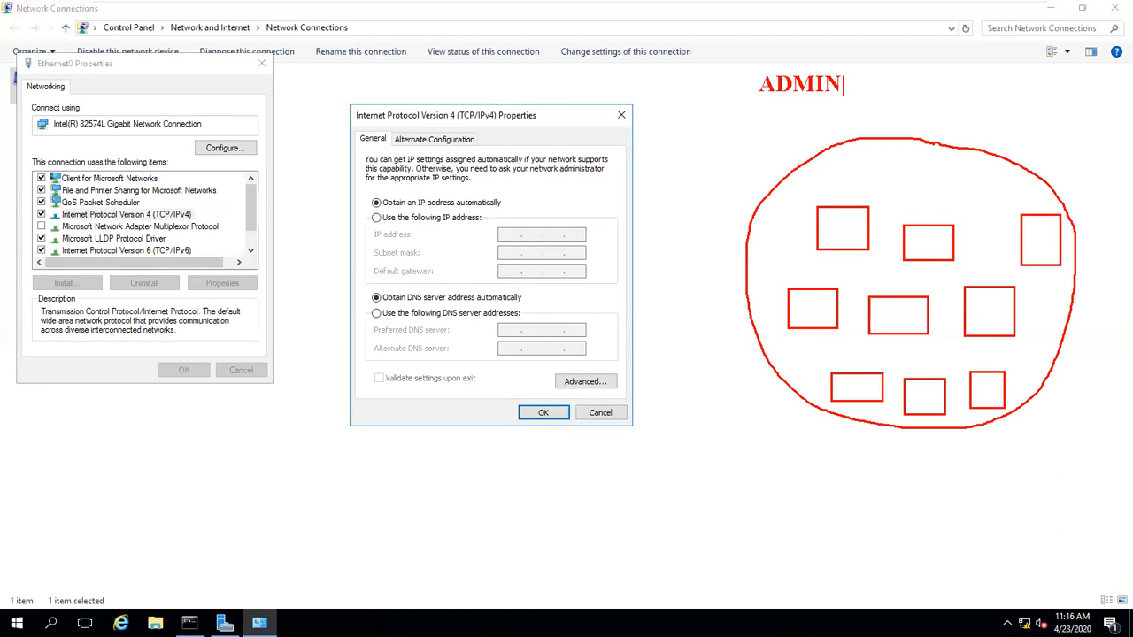
pyautogui.moveTo(801, 95); pyautogui.dragTo(818, 198)
pyautogui.moveTo(895, 105); pyautogui.dragTo(931, 180)
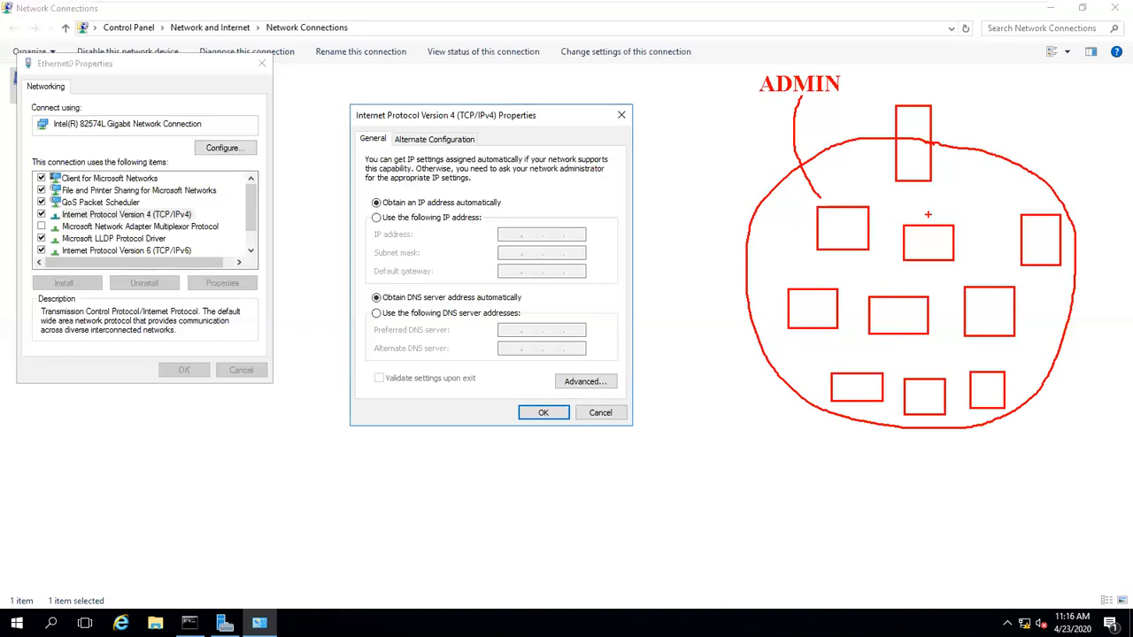
pyautogui.moveTo(927, 75); pyautogui.dragTo(927, 94)
pyautogui.write('DHCP')
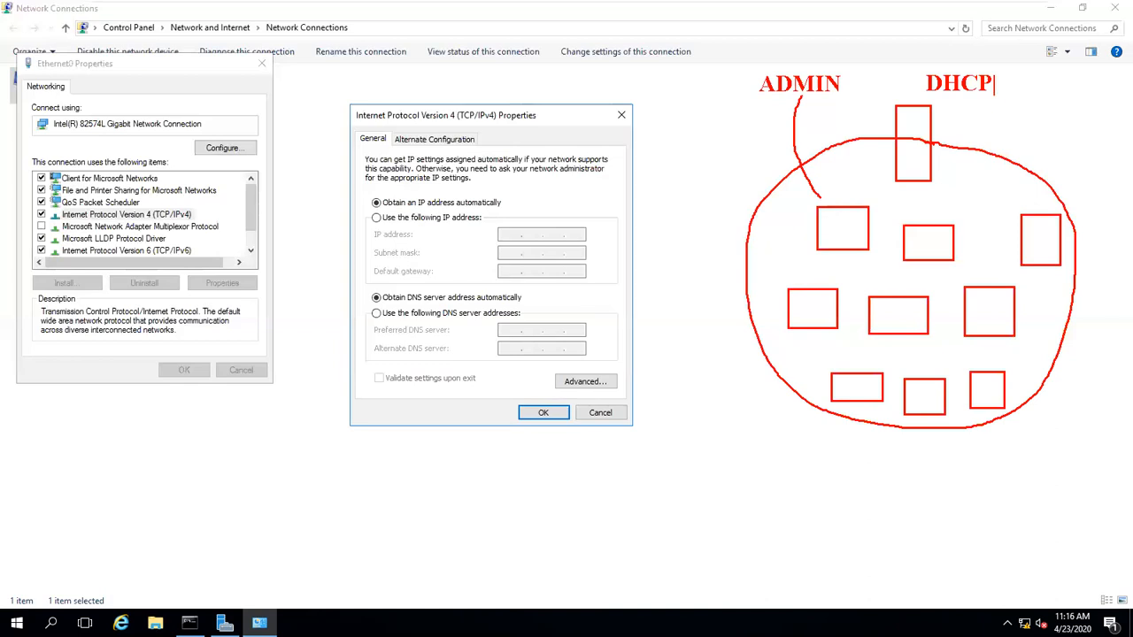
pyautogui.press('Escape')
# Step: Box the two IP address options and label them STATIC and DYNAMIC
pyautogui.moveTo(356, 186)
pyautogui.mouseDown()
pyautogui.moveTo(472, 238)
pyautogui.moveTo(505, 240)
pyautogui.mouseUp()
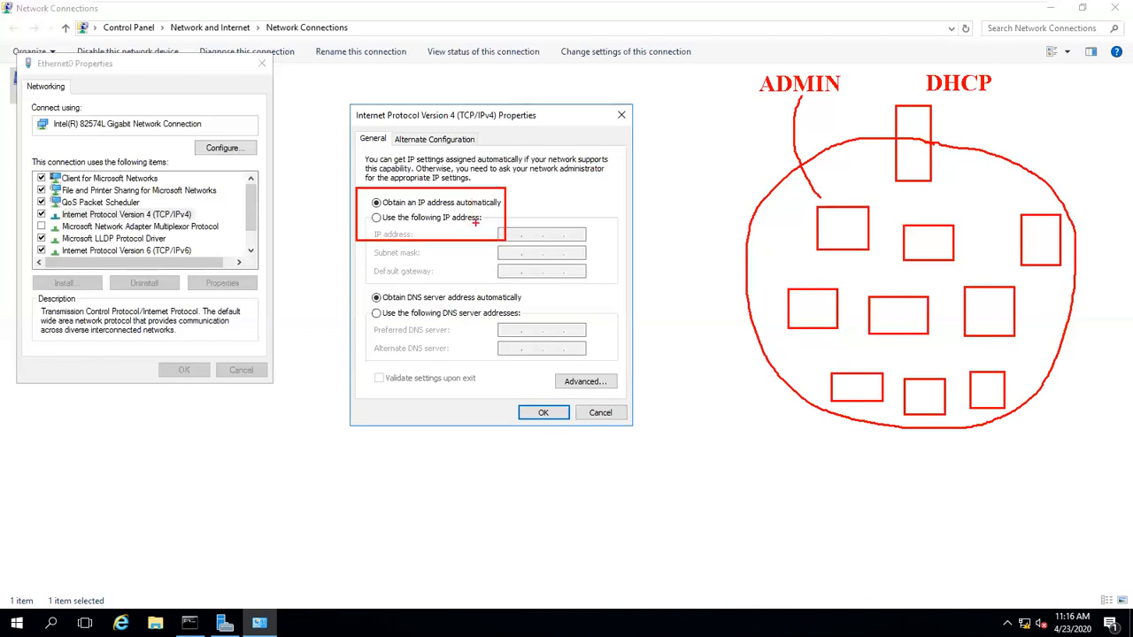
pyautogui.moveTo(477, 197); pyautogui.dragTo(508, 186)
pyautogui.write('t')
pyautogui.write('SA')
pyautogui.press('BackSpace')
pyautogui.write('TATIC')
pyautogui.press('Return')
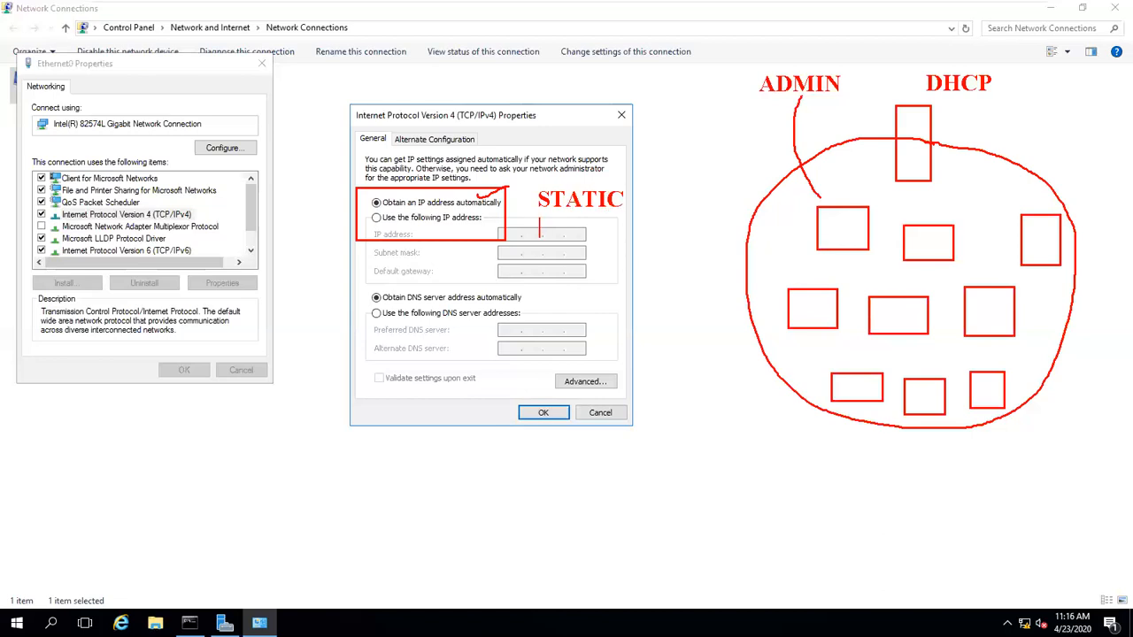
pyautogui.write('DYNAMIC')
# Step: Underline DYNAMIC, underline and circle DHCP, then clear all annotations
pyautogui.moveTo(623, 190); pyautogui.dragTo(679, 183)
pyautogui.moveTo(594, 239); pyautogui.dragTo(625, 238)
pyautogui.moveTo(940, 99); pyautogui.dragTo(966, 99)
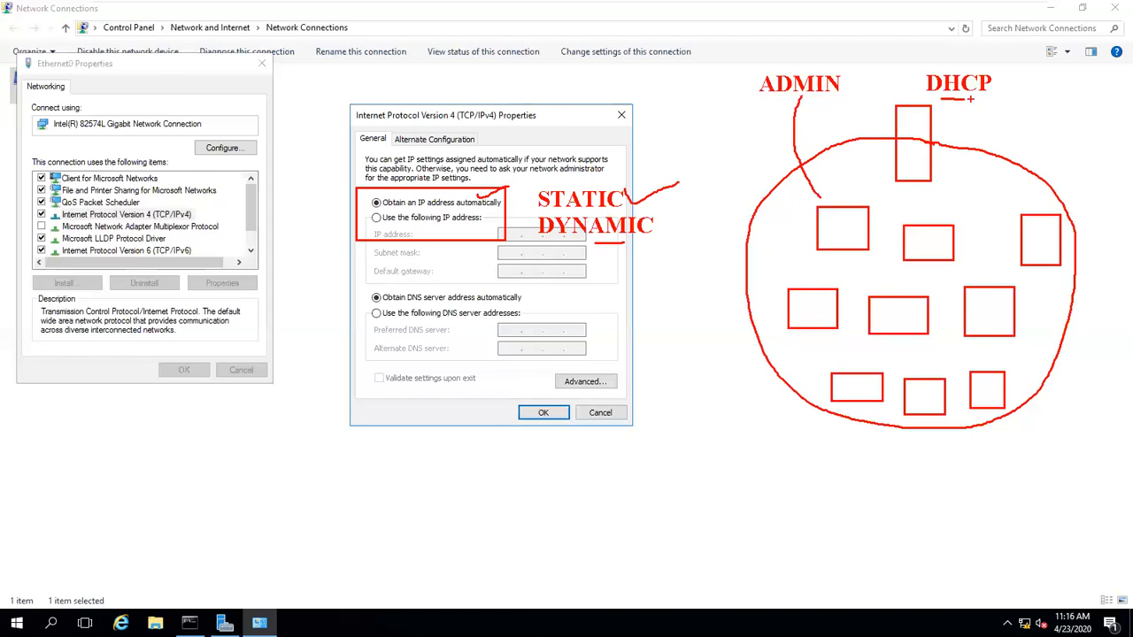
pyautogui.moveTo(897, 92)
pyautogui.mouseDown()
pyautogui.moveTo(997, 50)
pyautogui.moveTo(972, 102)
pyautogui.mouseUp()
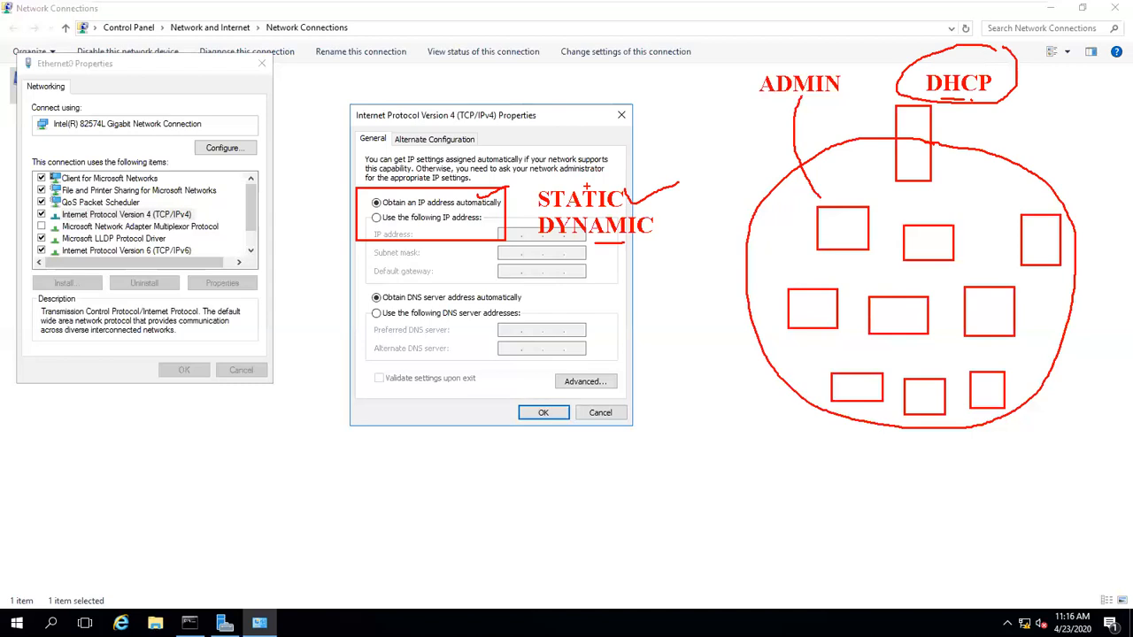
pyautogui.press('Escape')
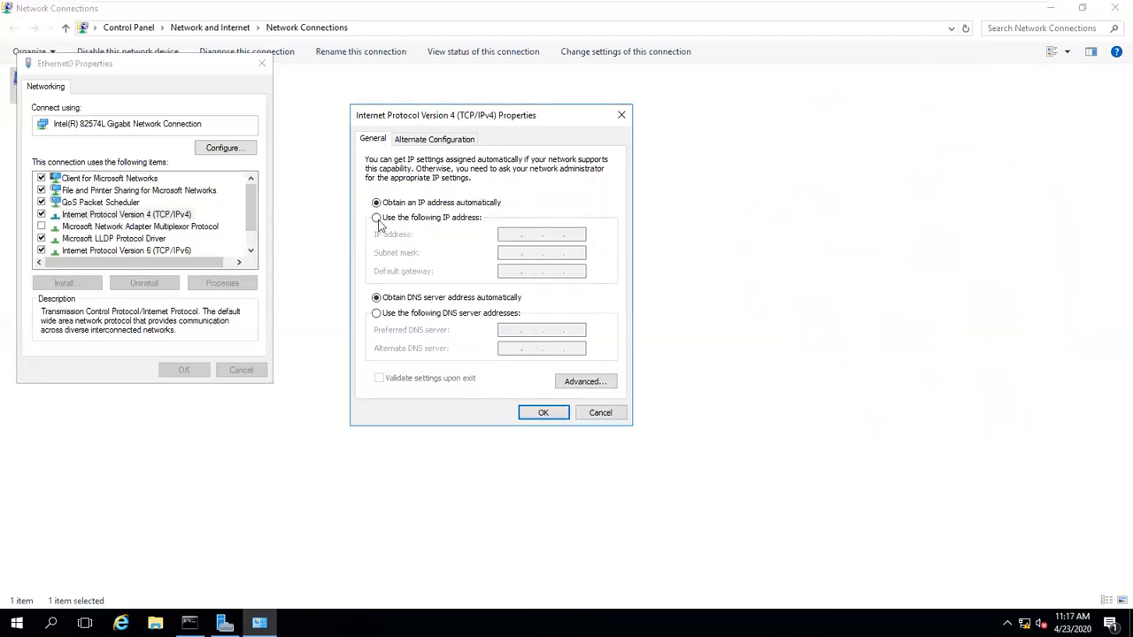
# Step: Choose 'Use the following IP address' and enter 192.168.1.1
pyautogui.click(455, 225)
pyautogui.click(510, 235)
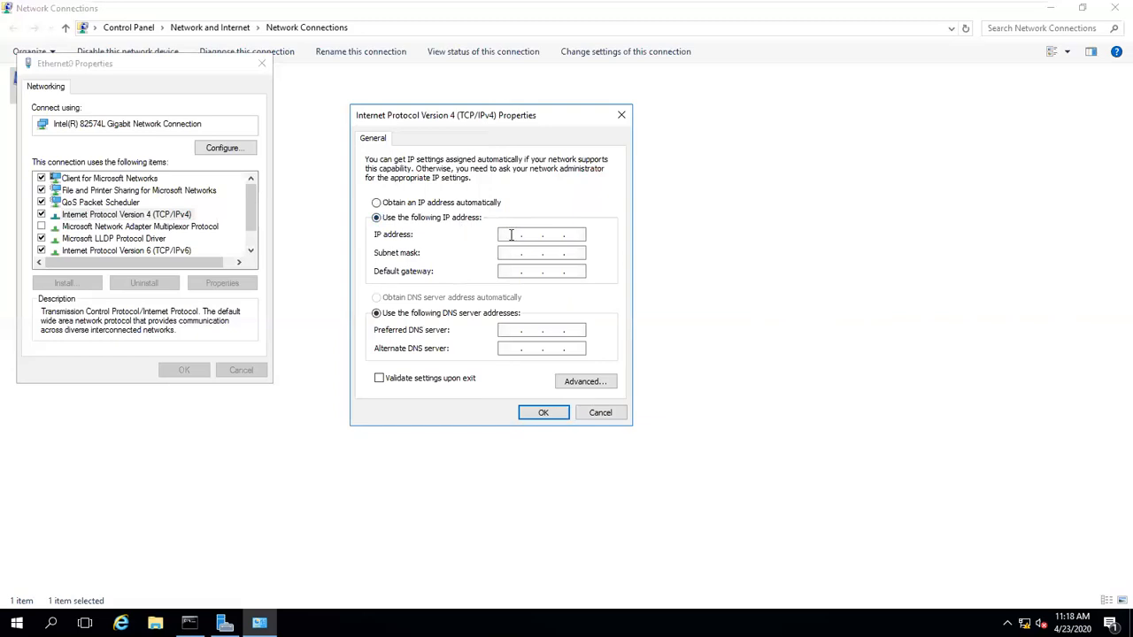
pyautogui.write('192 . 168 . 1 . 1')
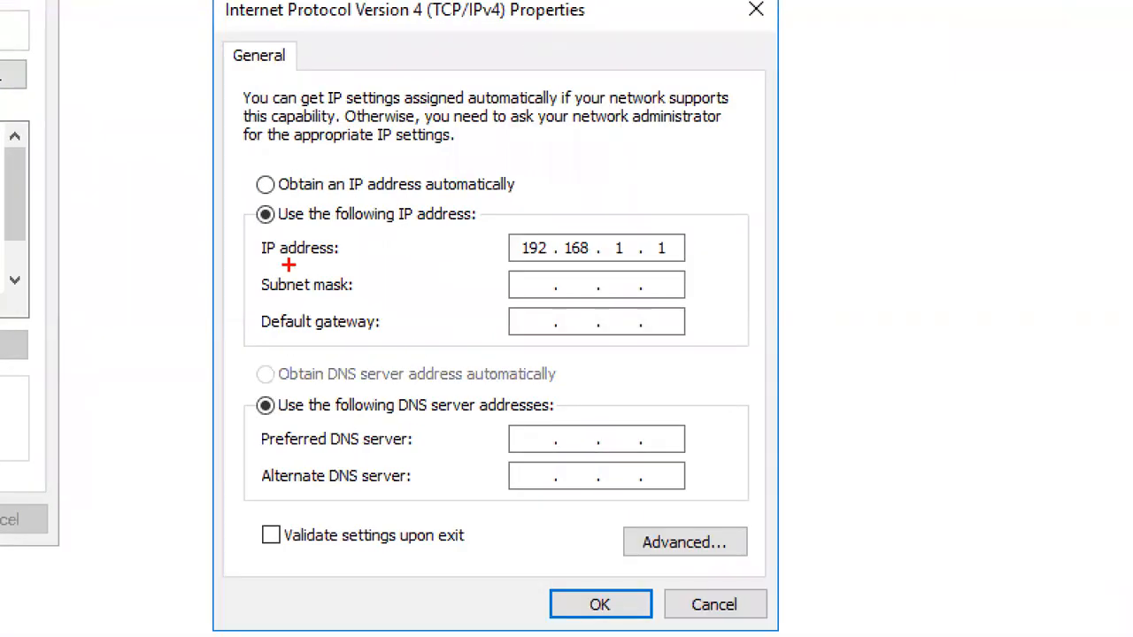
# Step: Underline the IP and mask labels, write 'Class A N.H.H.H 255.0.0.0', and box 192.168.1
pyautogui.moveTo(285, 263); pyautogui.dragTo(320, 263)
pyautogui.moveTo(265, 297); pyautogui.dragTo(321, 296)
pyautogui.click(352, 302)
pyautogui.moveTo(597, 175)
pyautogui.mouseDown()
pyautogui.moveTo(582, 228)
pyautogui.moveTo(620, 222)
pyautogui.mouseUp()
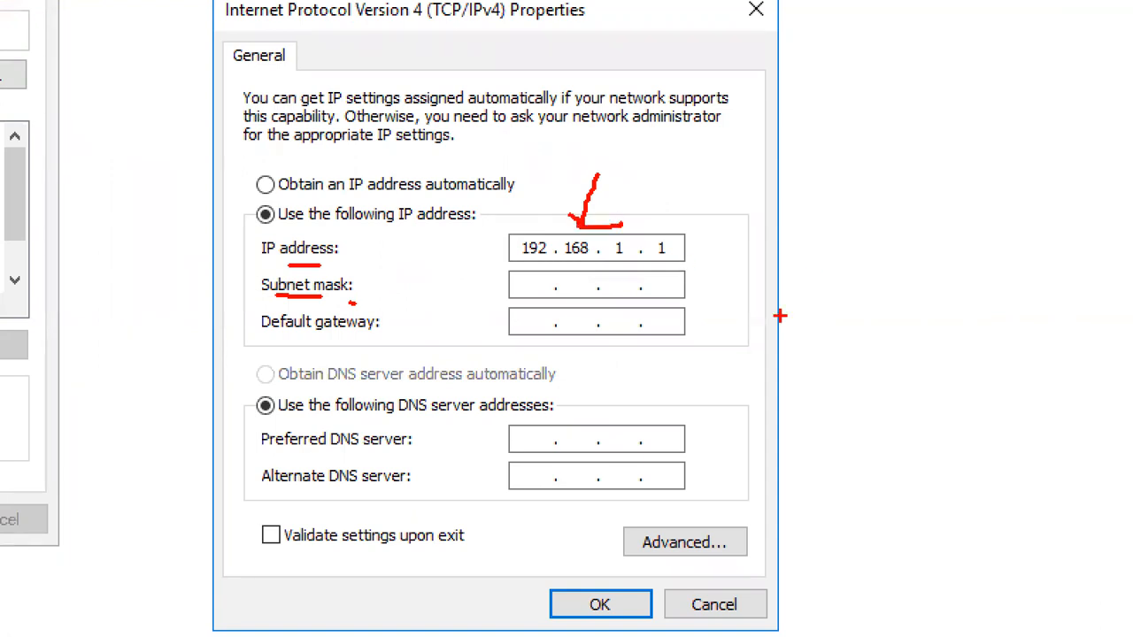
pyautogui.write('Class A  ')
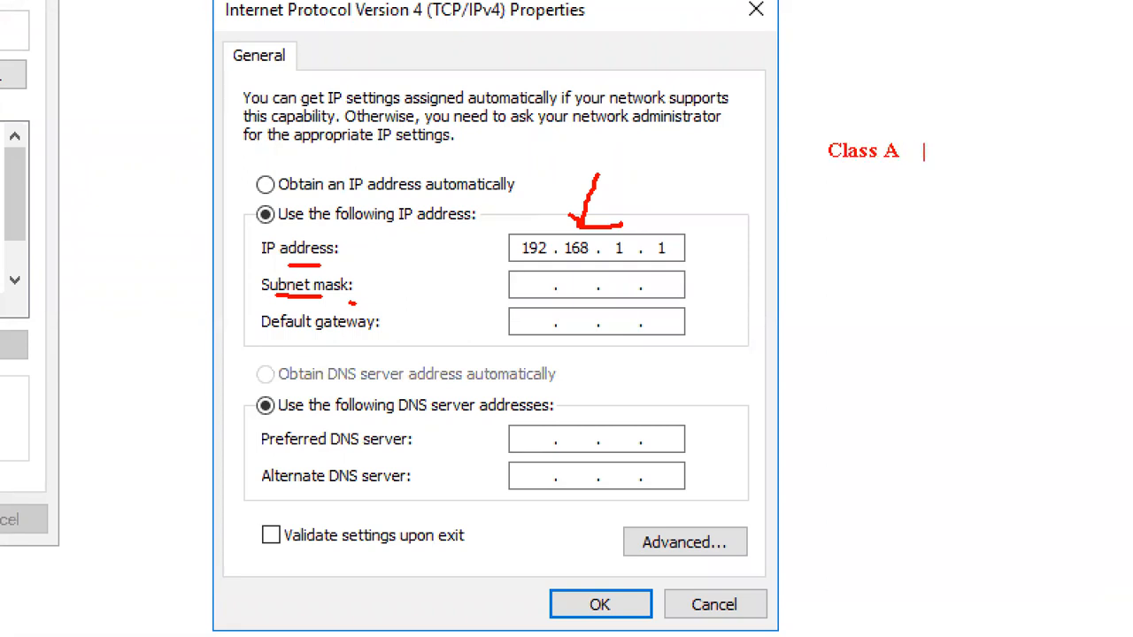
pyautogui.write(' N.H.H.H 2')
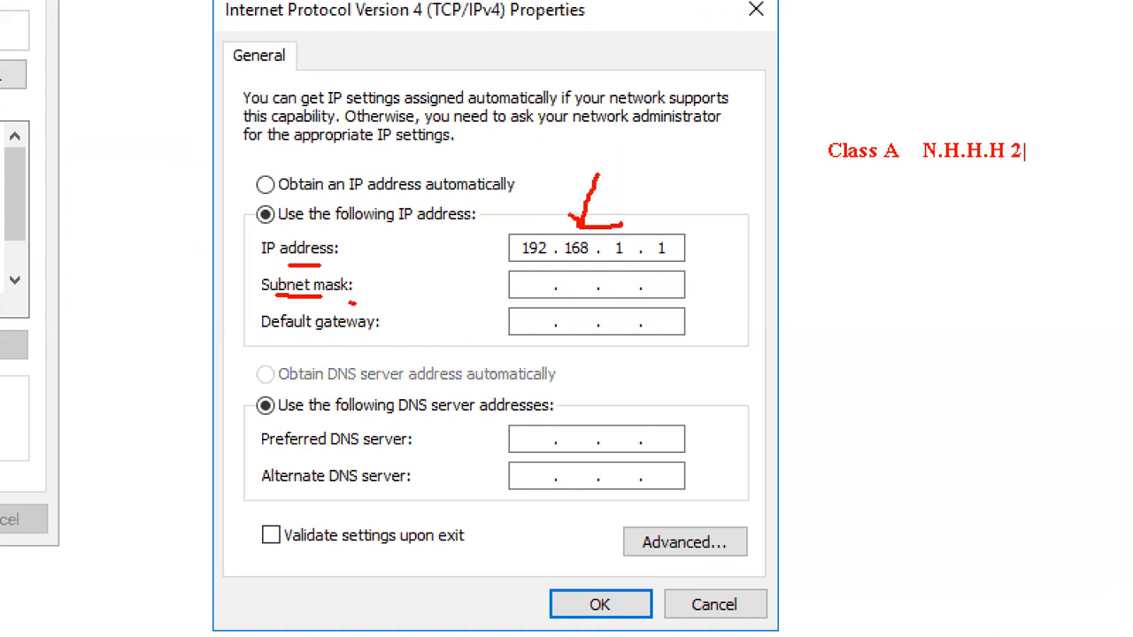
pyautogui.write('55.0.0.0')
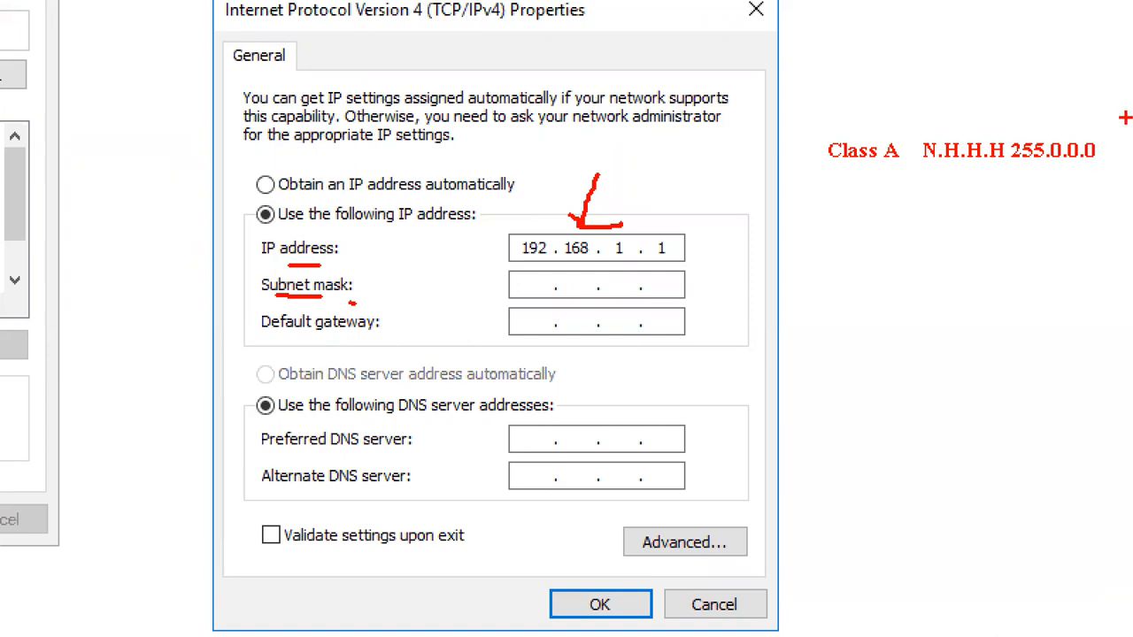
pyautogui.moveTo(498, 221)
pyautogui.mouseDown()
pyautogui.moveTo(638, 277)
pyautogui.moveTo(635, 263)
pyautogui.mouseUp()
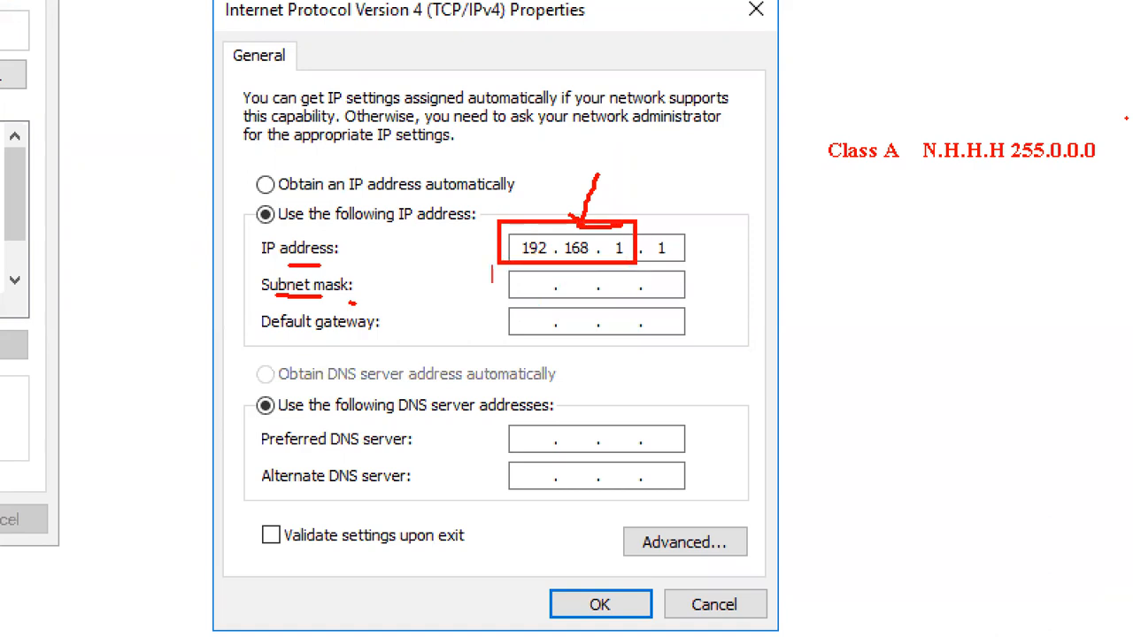
pyautogui.click(530, 283)
pyautogui.write('255  255  22')
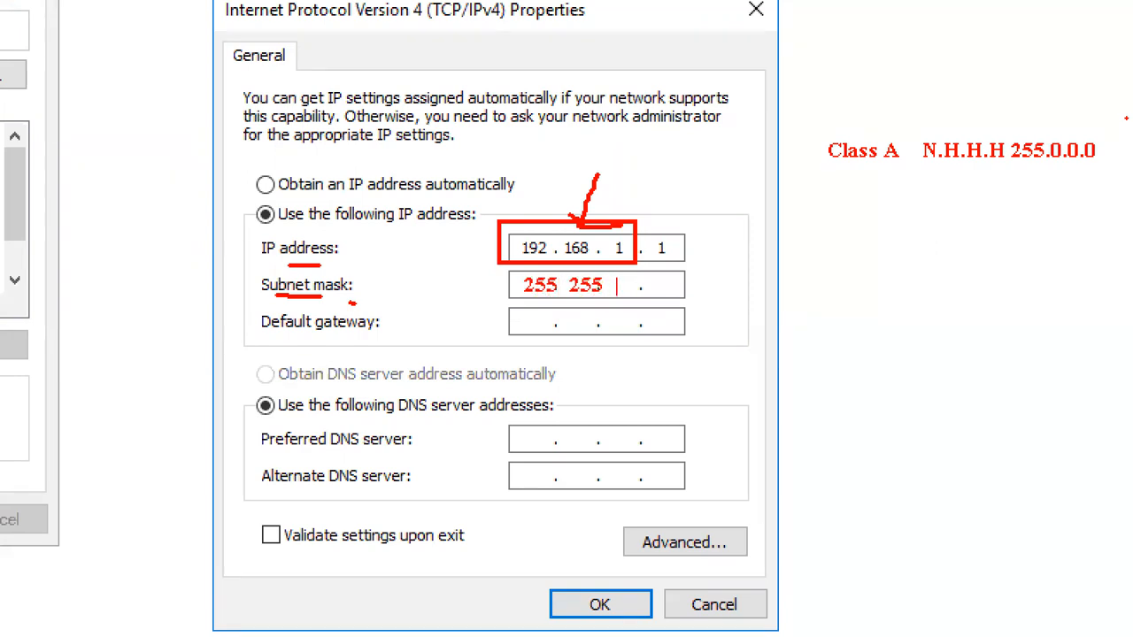
pyautogui.press('BackSpace')
pyautogui.write('55 0')
pyautogui.moveTo(689, 216); pyautogui.dragTo(675, 256)
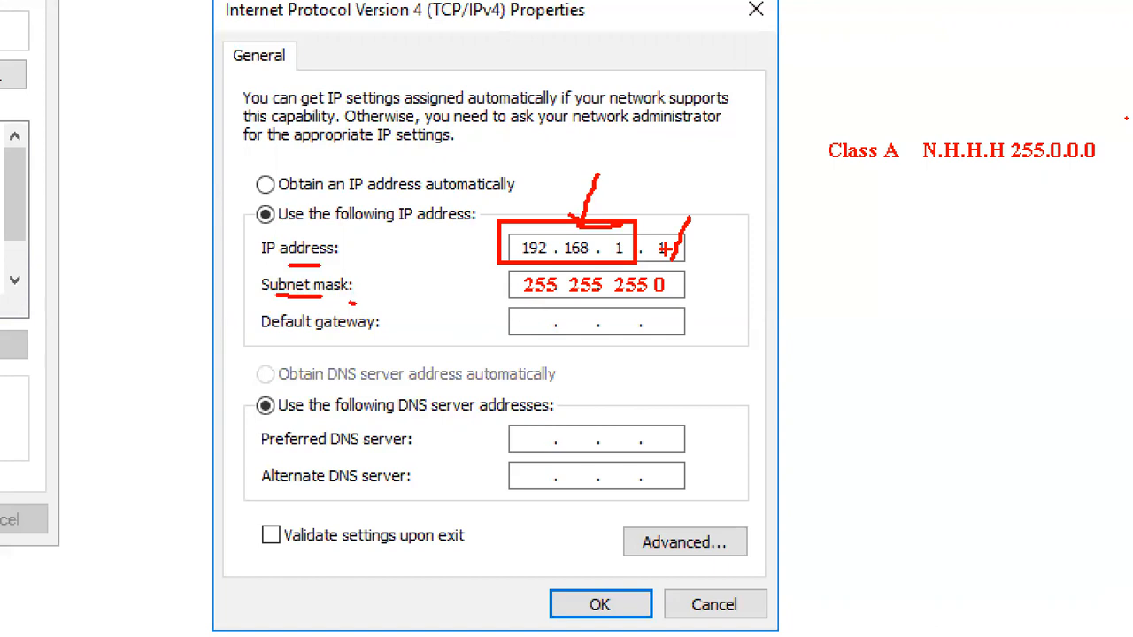
pyautogui.moveTo(1022, 170); pyautogui.dragTo(1062, 163)
pyautogui.moveTo(270, 341); pyautogui.dragTo(357, 333)
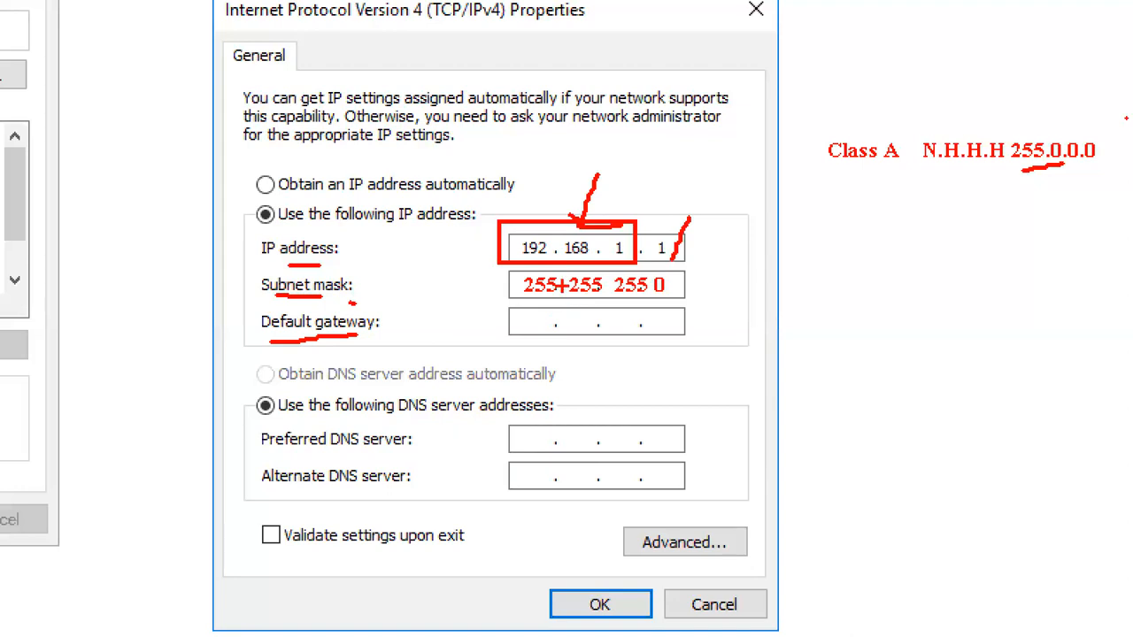
pyautogui.moveTo(498, 220); pyautogui.dragTo(510, 255)
pyautogui.moveTo(635, 262); pyautogui.dragTo(692, 300)
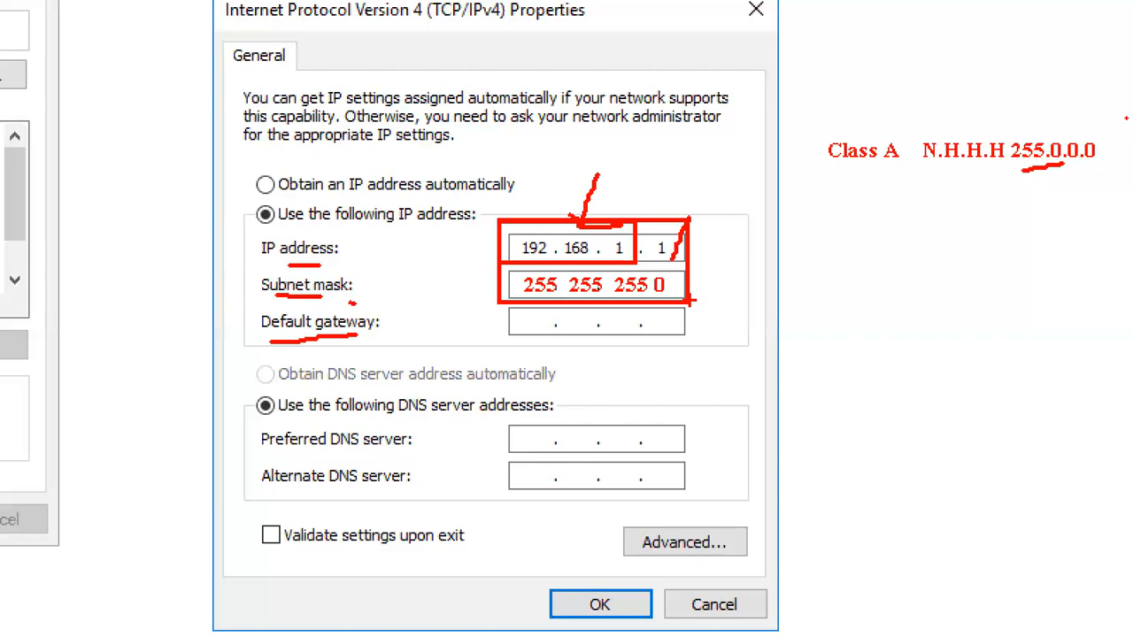
pyautogui.press('Escape')
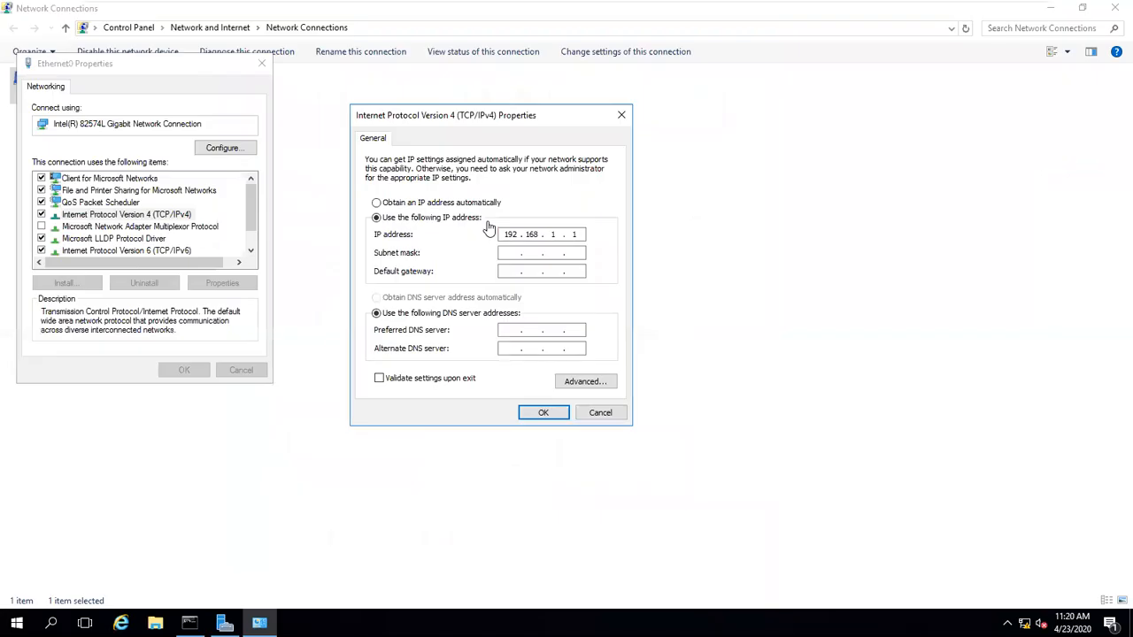
# Step: Fill in subnet mask 255.255.255.0, confirm both dialogs, and close Network Connections
pyautogui.click(522, 254)
pyautogui.click(543, 418)
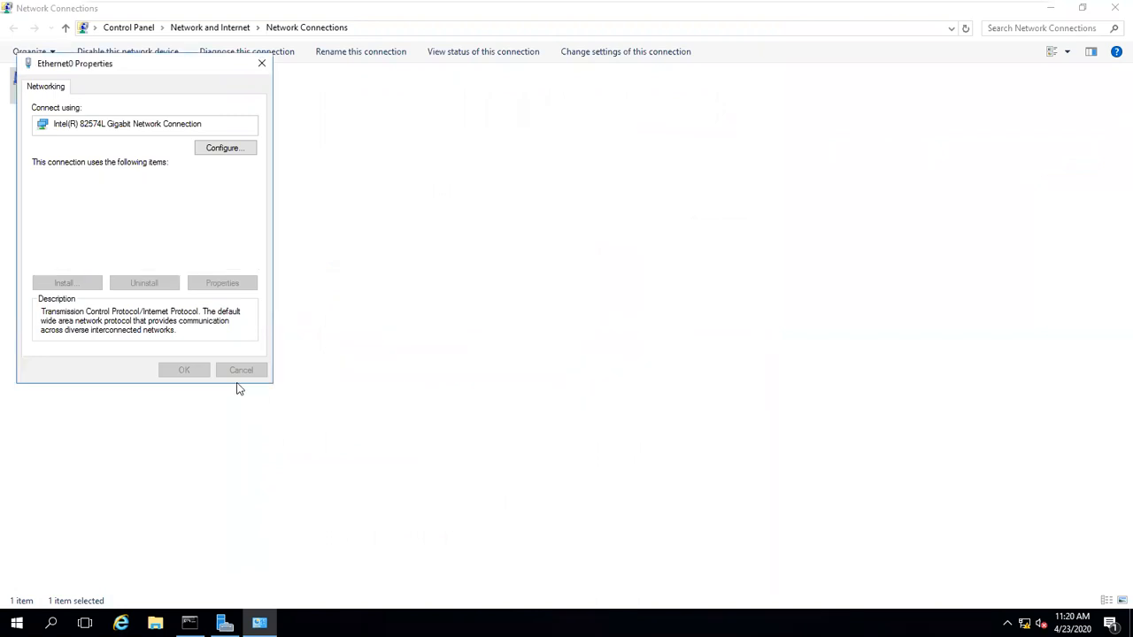
pyautogui.click(200, 371)
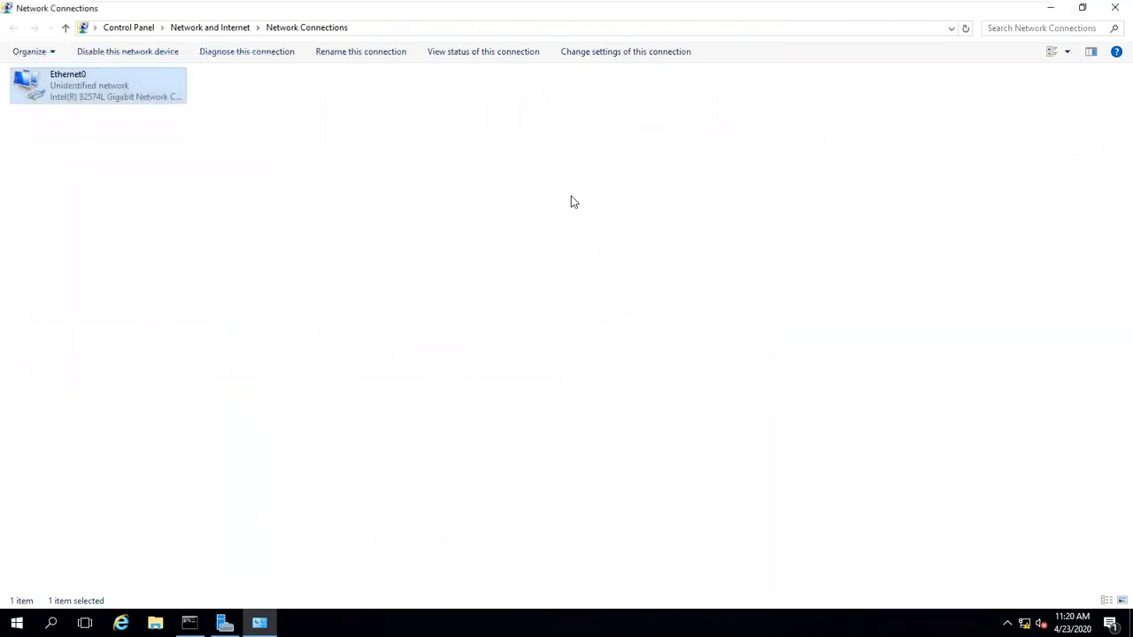
pyautogui.click(1115, 7)
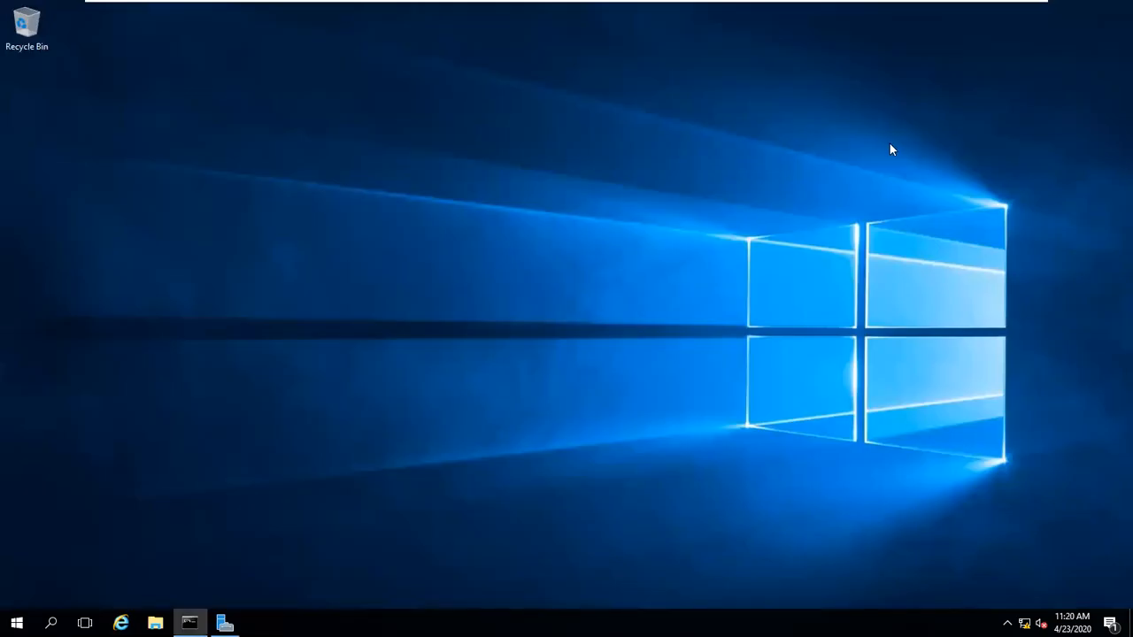
# Step: Run ipconfig in a command prompt, outline the 192.168.1.1 address and mask, and start typing ping
pyautogui.press('super+r')
pyautogui.write('cmd')
pyautogui.press('Return')
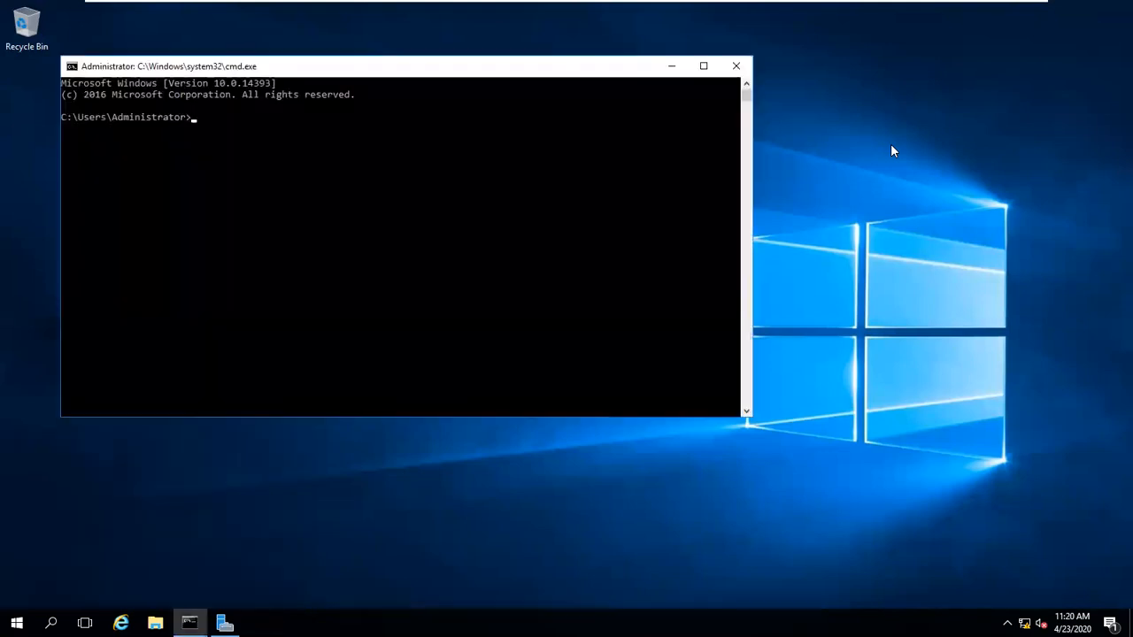
pyautogui.write('ipconfig')
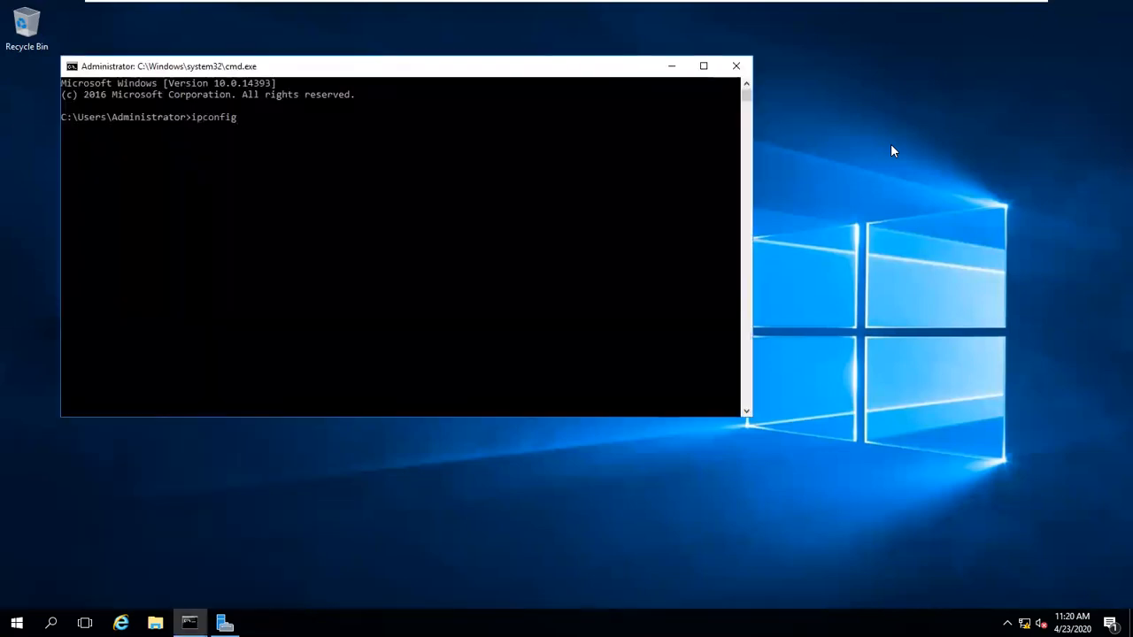
pyautogui.press('Return')
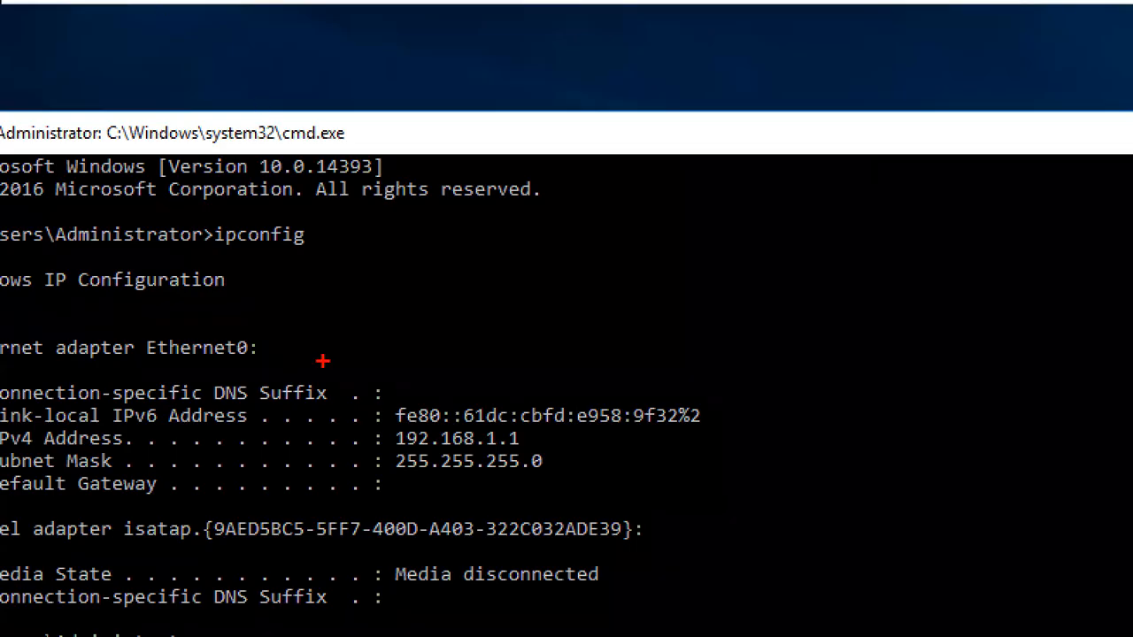
pyautogui.moveTo(324, 393)
pyautogui.mouseDown()
pyautogui.moveTo(576, 534)
pyautogui.moveTo(639, 489)
pyautogui.mouseUp()
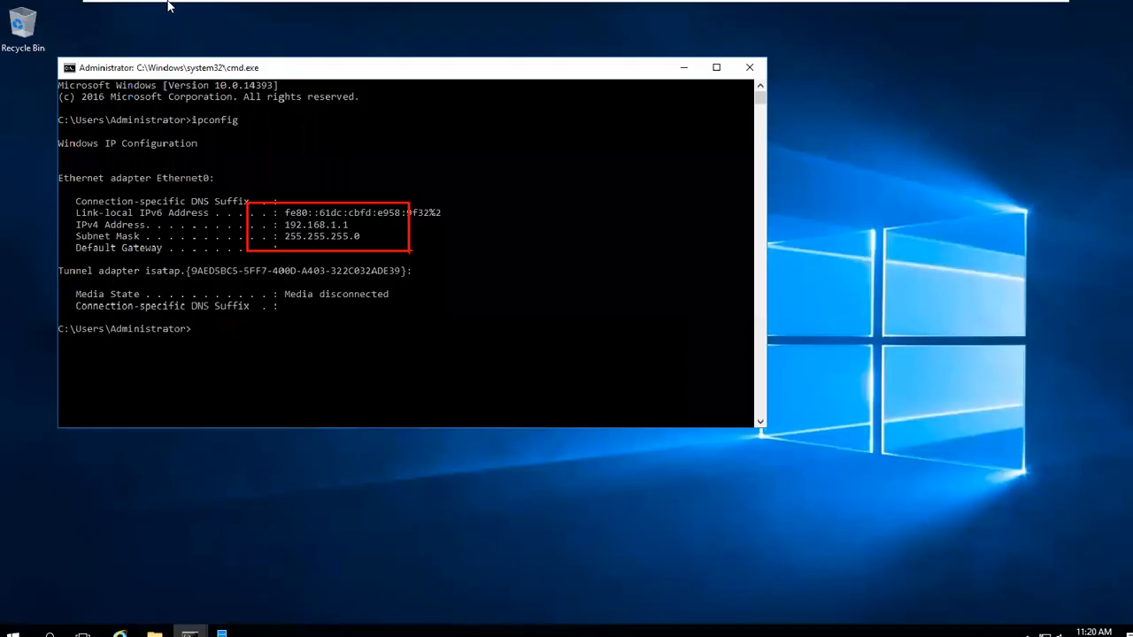
pyautogui.write('ping')
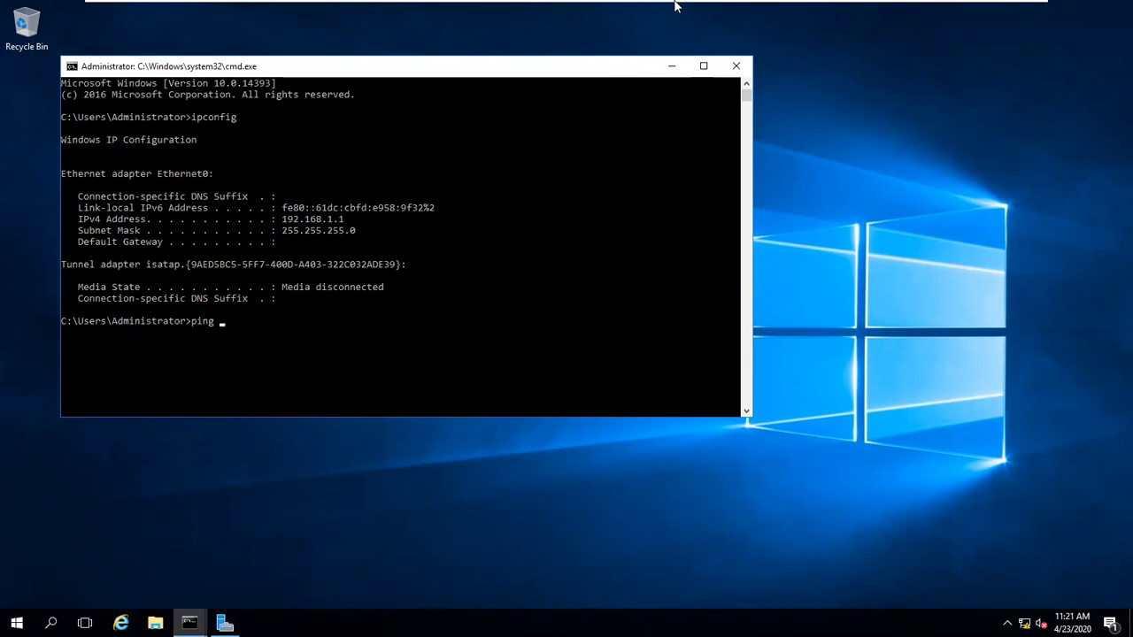
# Step: On the client VM, open Network Connections with ncpa.cpl and open Ethernet0's properties
pyautogui.moveTo(677, 3)
pyautogui.click(795, 11)
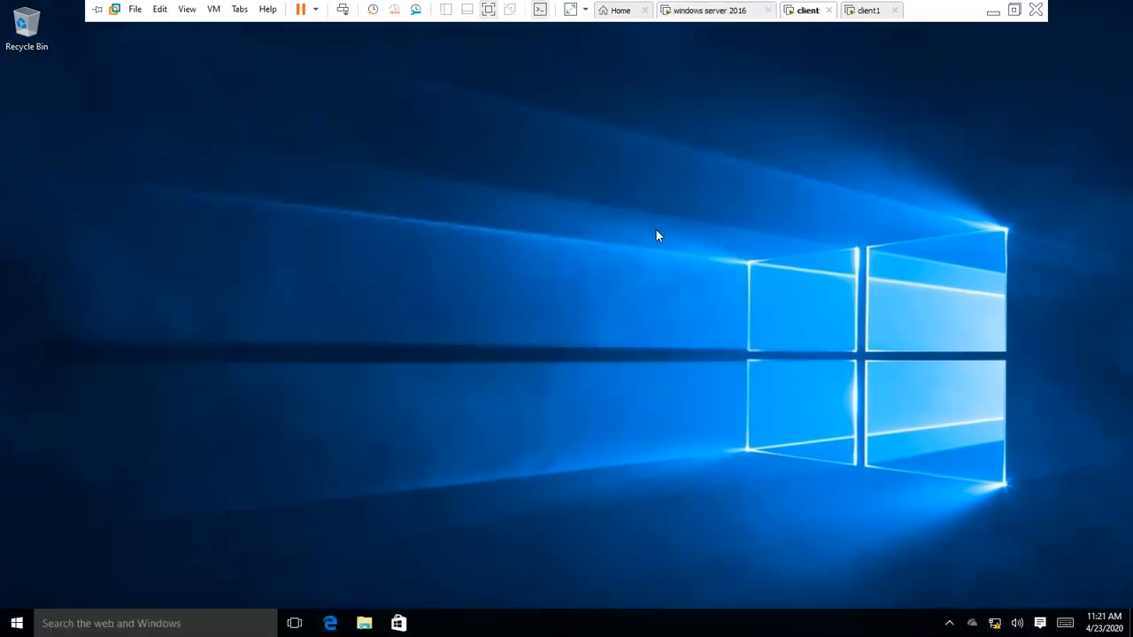
pyautogui.press('super+r')
pyautogui.write('ncpa.cpl')
pyautogui.press('Return')
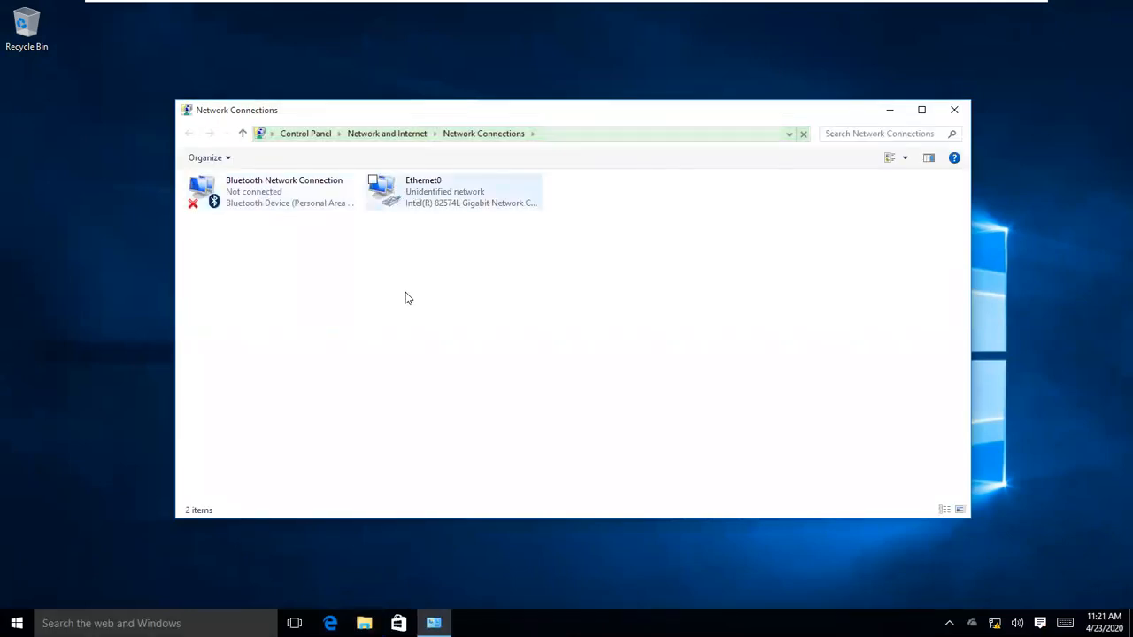
pyautogui.hotkey('shift', 'F10')
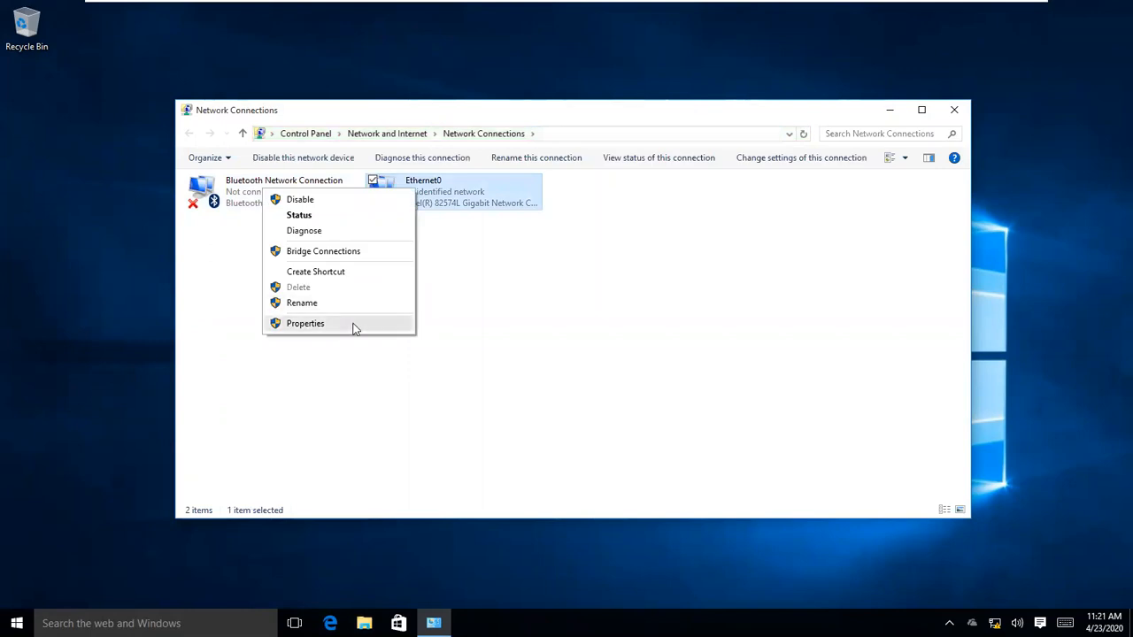
pyautogui.click(354, 325)
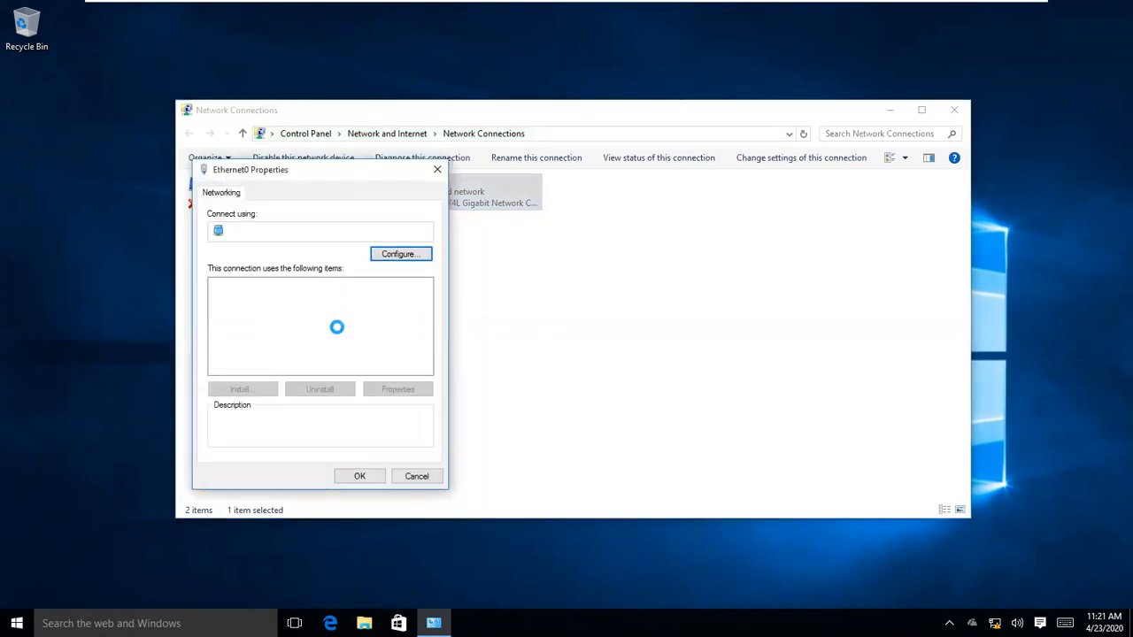
# Step: Set IPv4 to static 192.168.1.2 with mask 255.255.255.0 and confirm
pyautogui.doubleClick(341, 319)
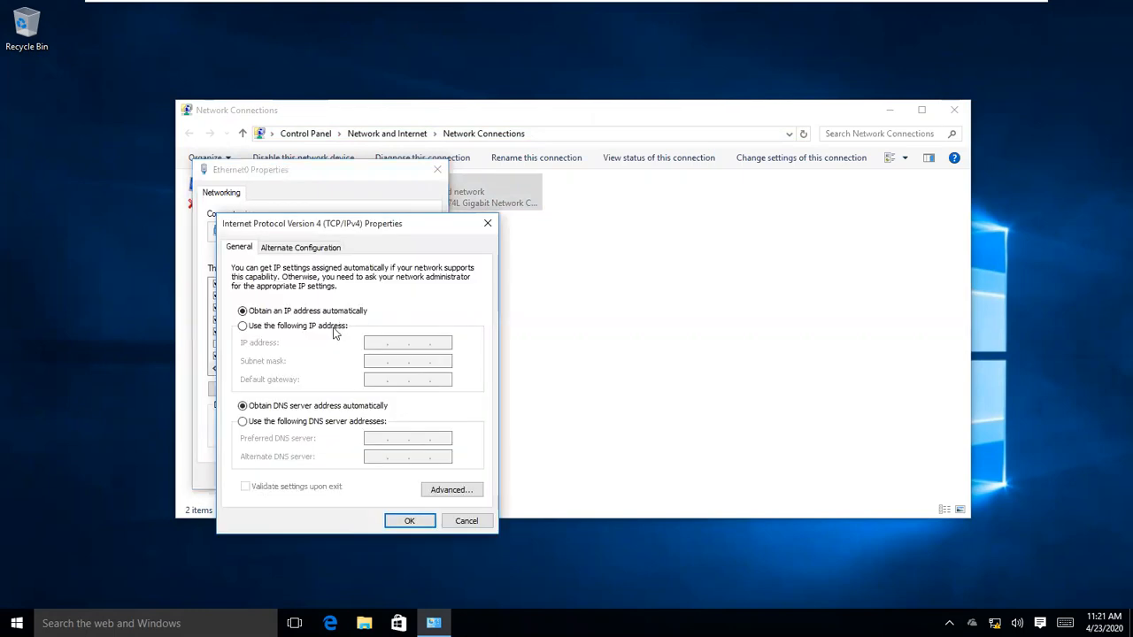
pyautogui.click(333, 327)
pyautogui.write('192 . 168 . 1 .')
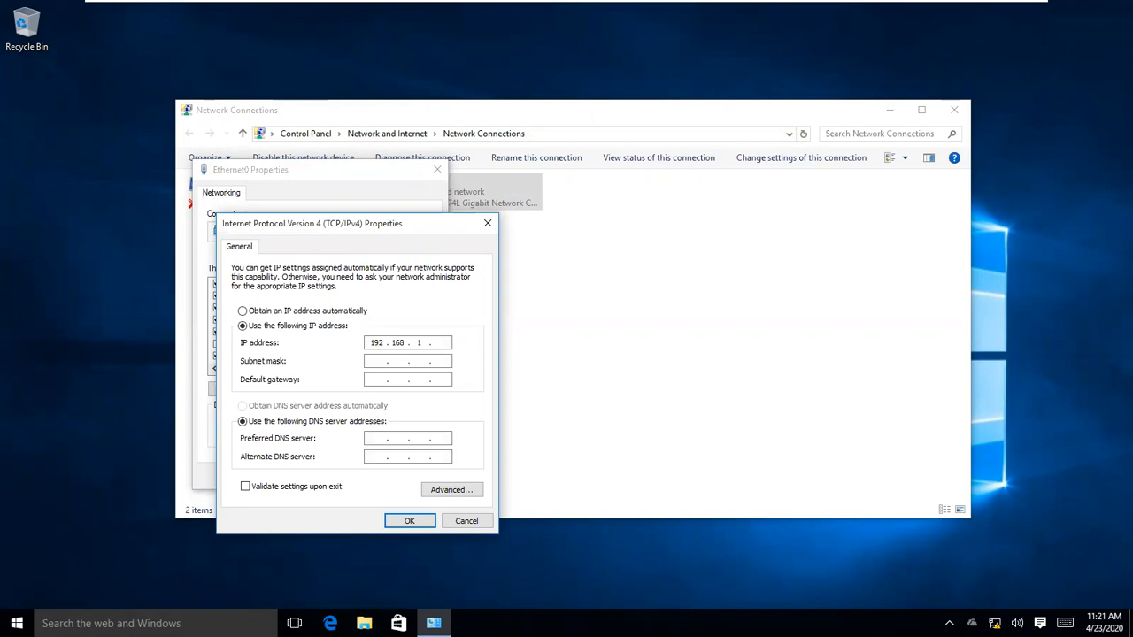
pyautogui.write(' 2')
pyautogui.click(386, 363)
pyautogui.click(410, 522)
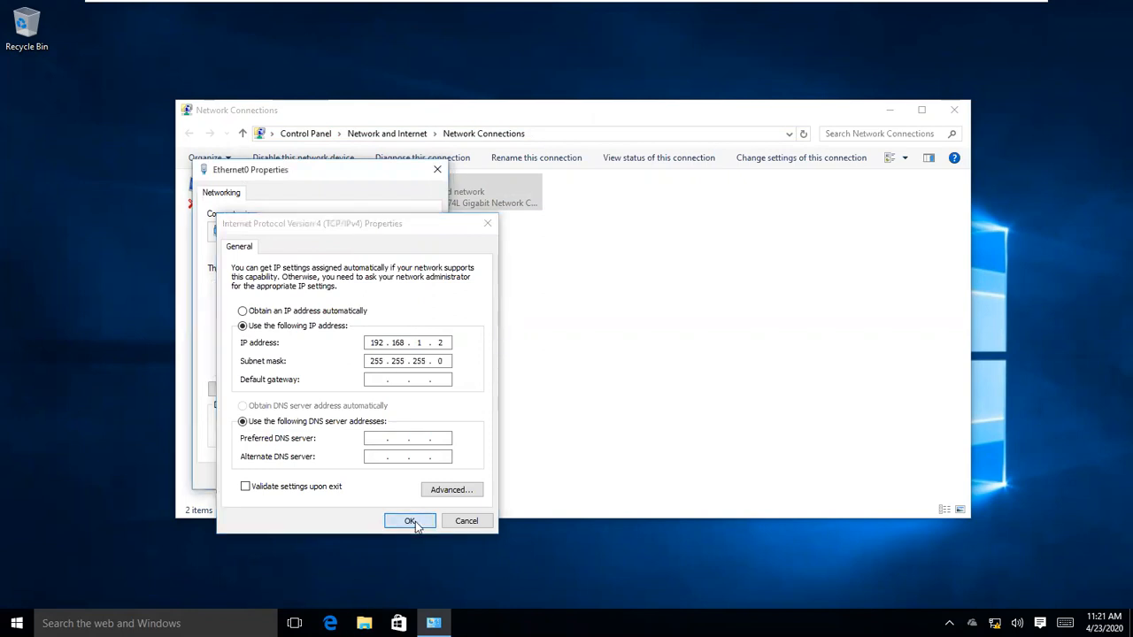
pyautogui.click(373, 481)
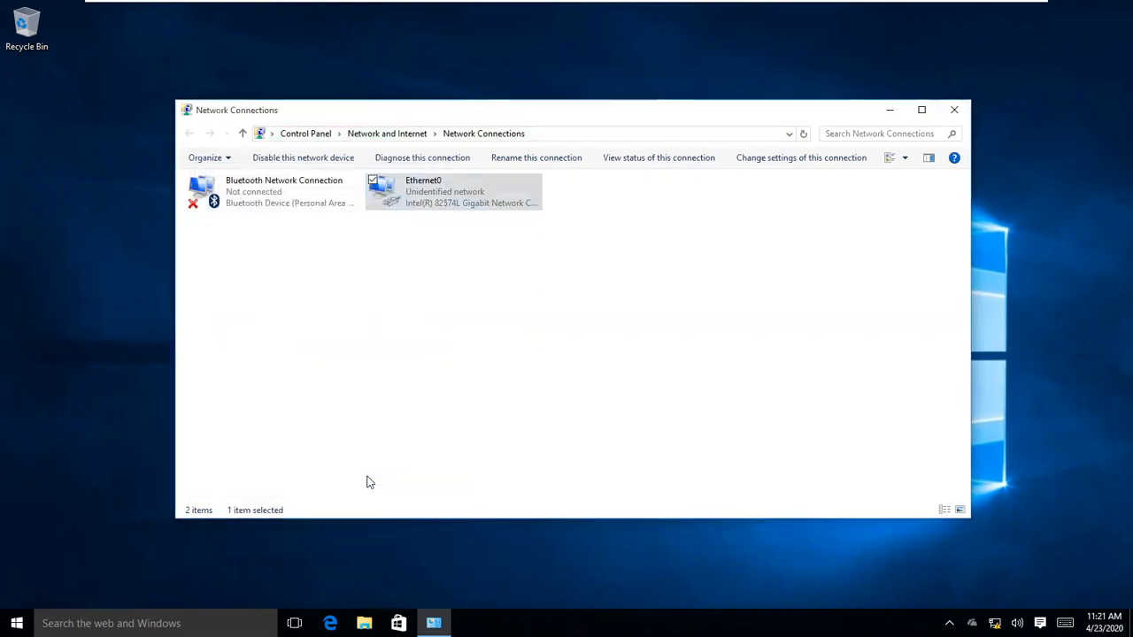
# Step: Run ipconfig in a command prompt to verify 192.168.1.2, then switch to the client1 VM
pyautogui.press('super+r')
pyautogui.write('cmd')
pyautogui.press('Return')
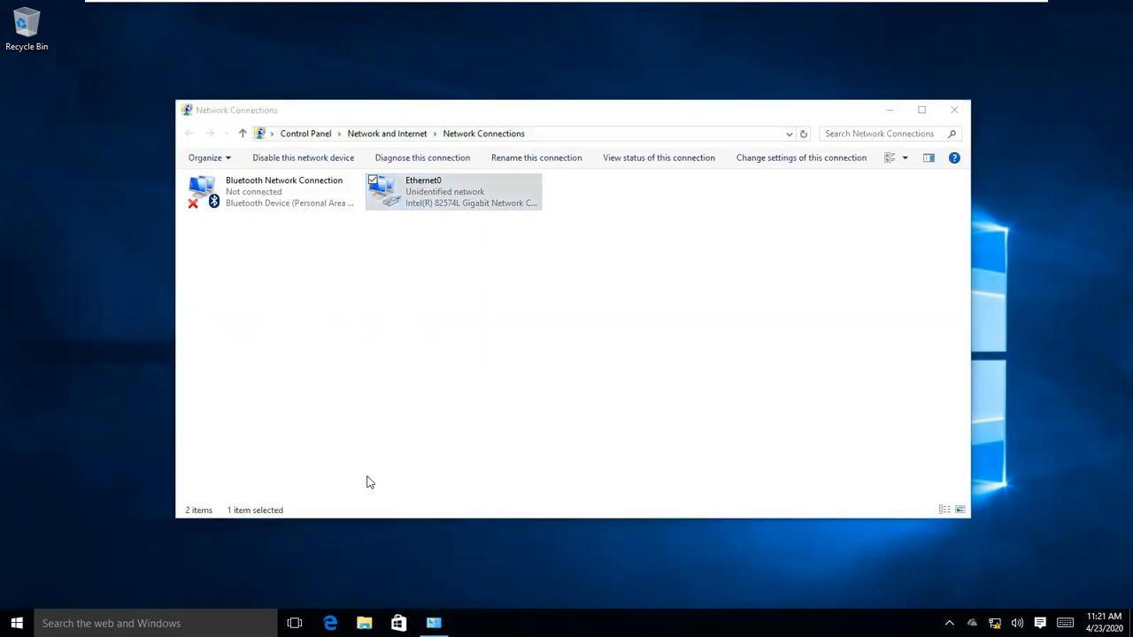
pyautogui.write('ipconfig')
pyautogui.press('Return')
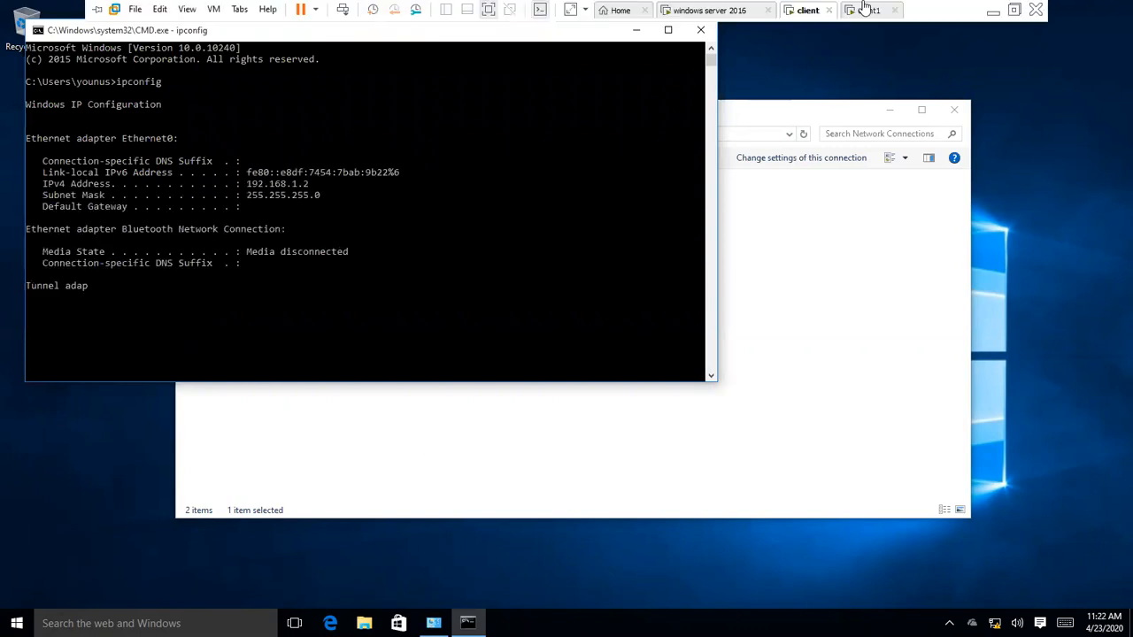
pyautogui.click(865, 10)
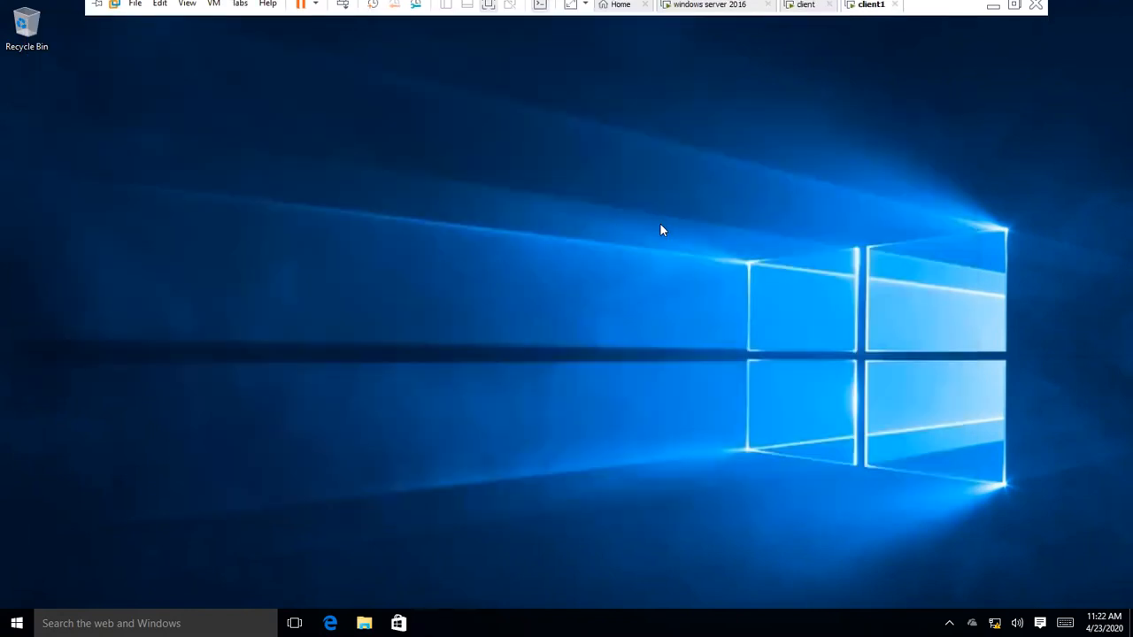
# Step: Open Network Connections with ncpa.cpl and open Ethernet0's properties
pyautogui.press('super+r')
pyautogui.write('cmd')
pyautogui.press('BackSpace')
pyautogui.press('BackSpace')
pyautogui.press('BackSpace')
pyautogui.write('ncpa.c')
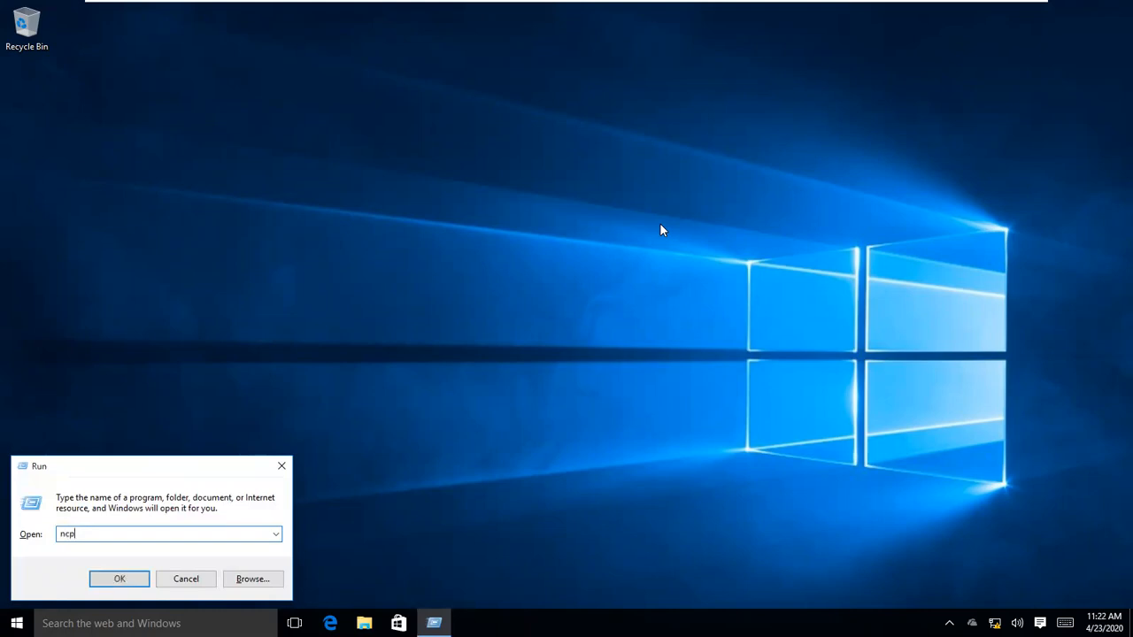
pyautogui.write('pl')
pyautogui.press('Return')
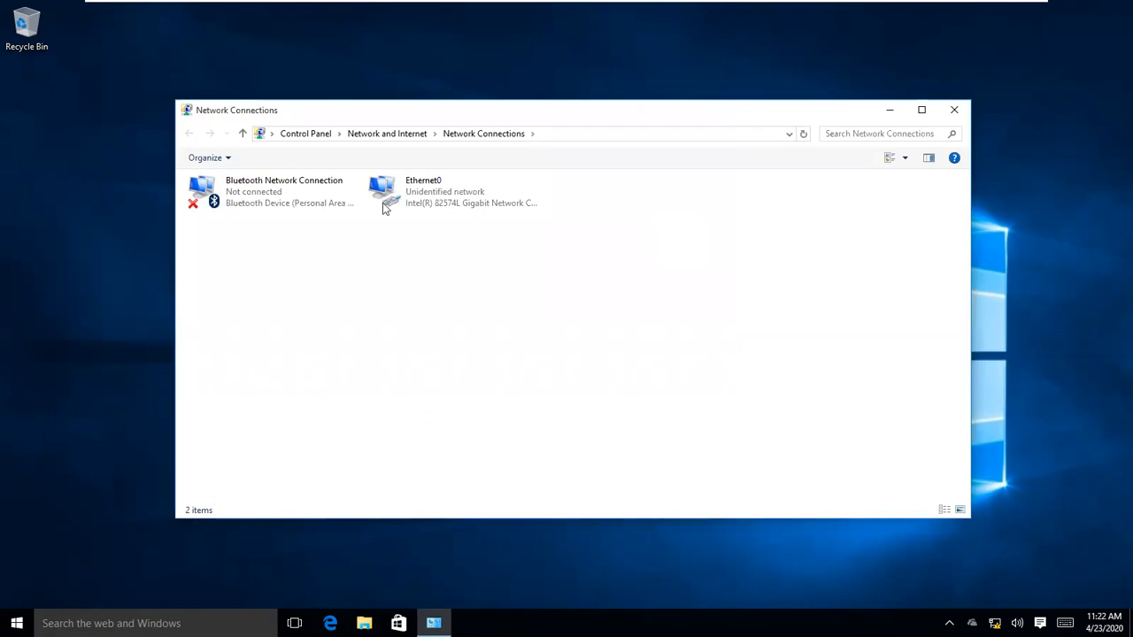
pyautogui.click(409, 200)
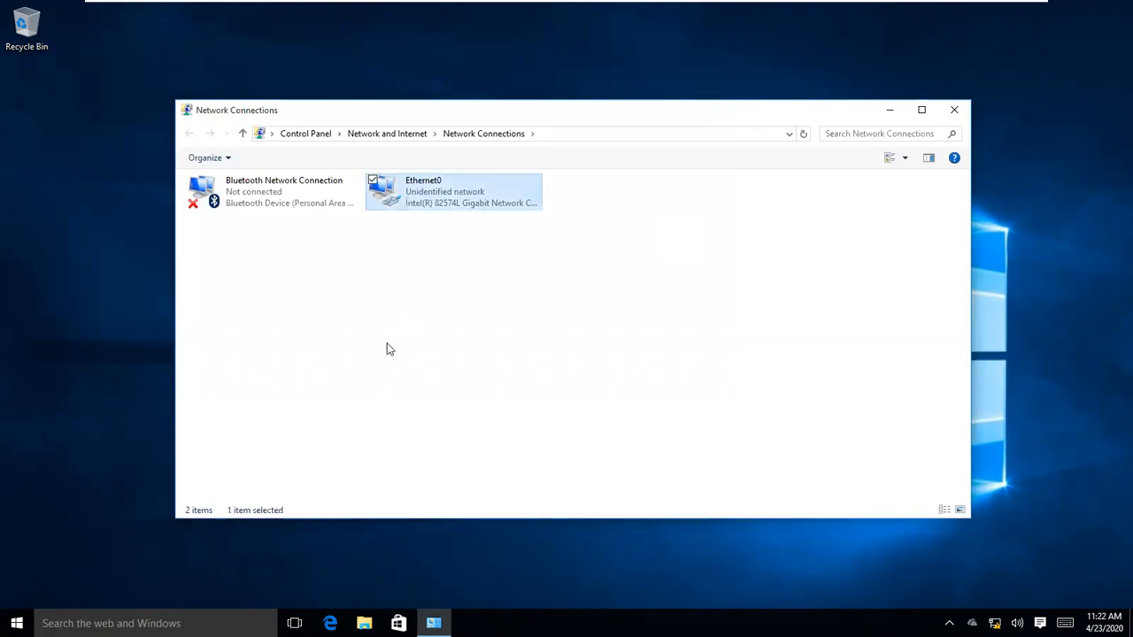
pyautogui.rightClick(397, 210)
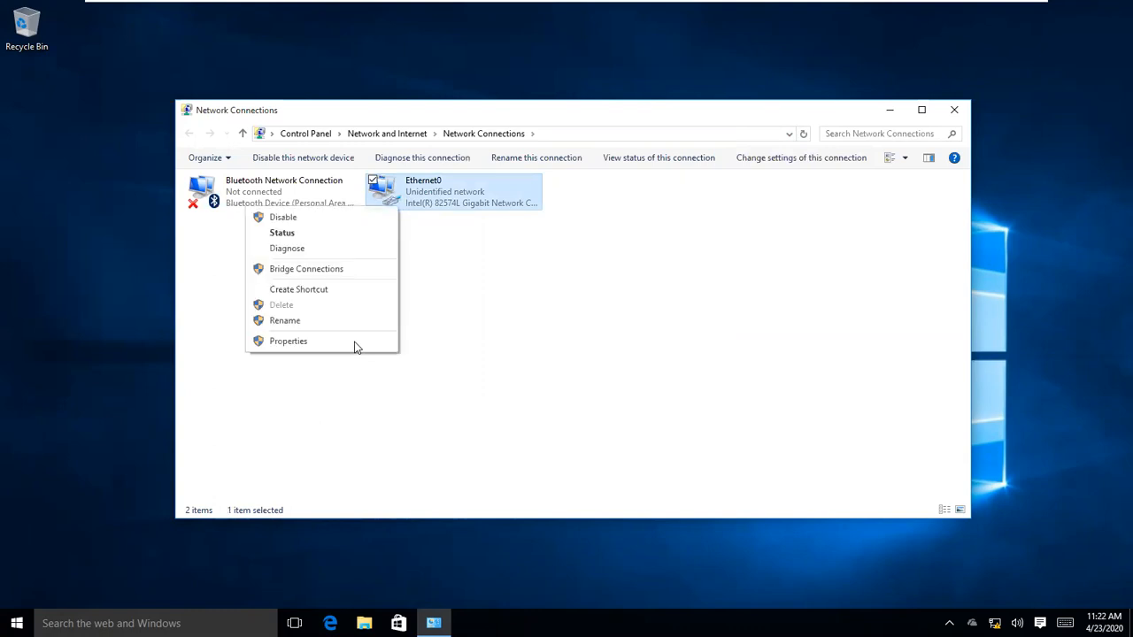
pyautogui.click(355, 342)
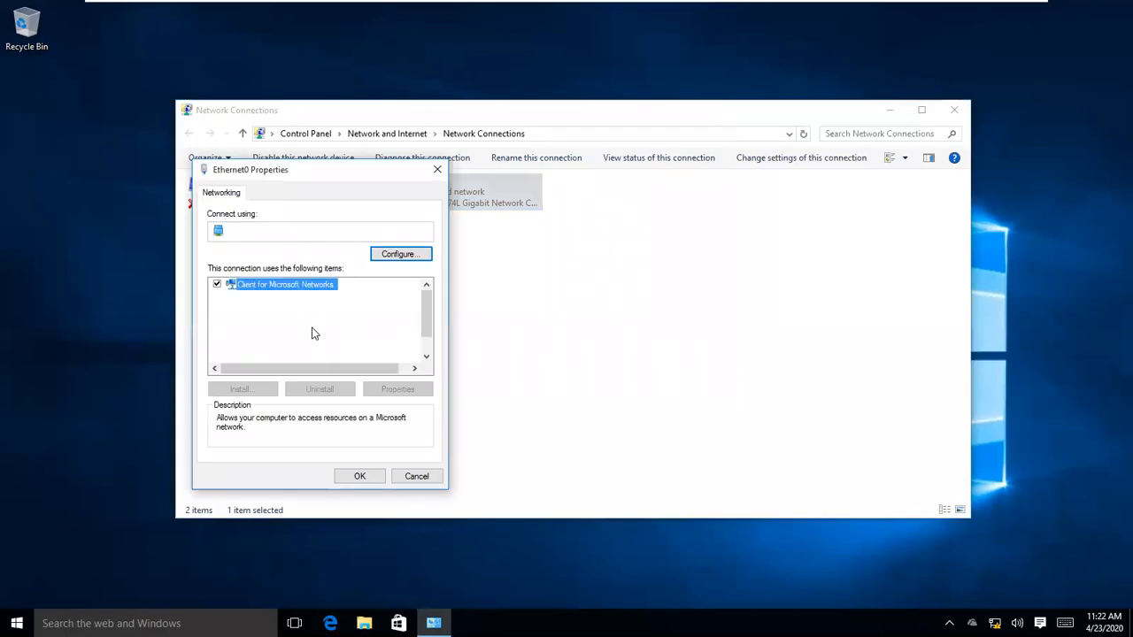
# Step: Set IPv4 to static 192.168.1.3 with mask 255.255.255.0 and confirm both dialogs
pyautogui.click(316, 319)
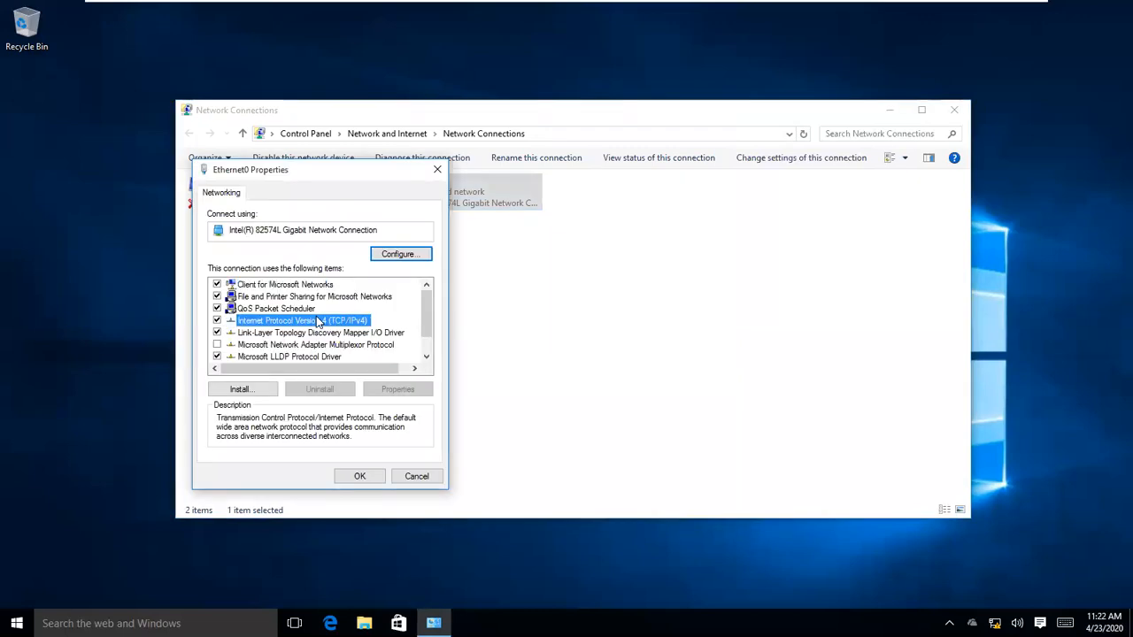
pyautogui.click(296, 326)
pyautogui.write('192 . 1')
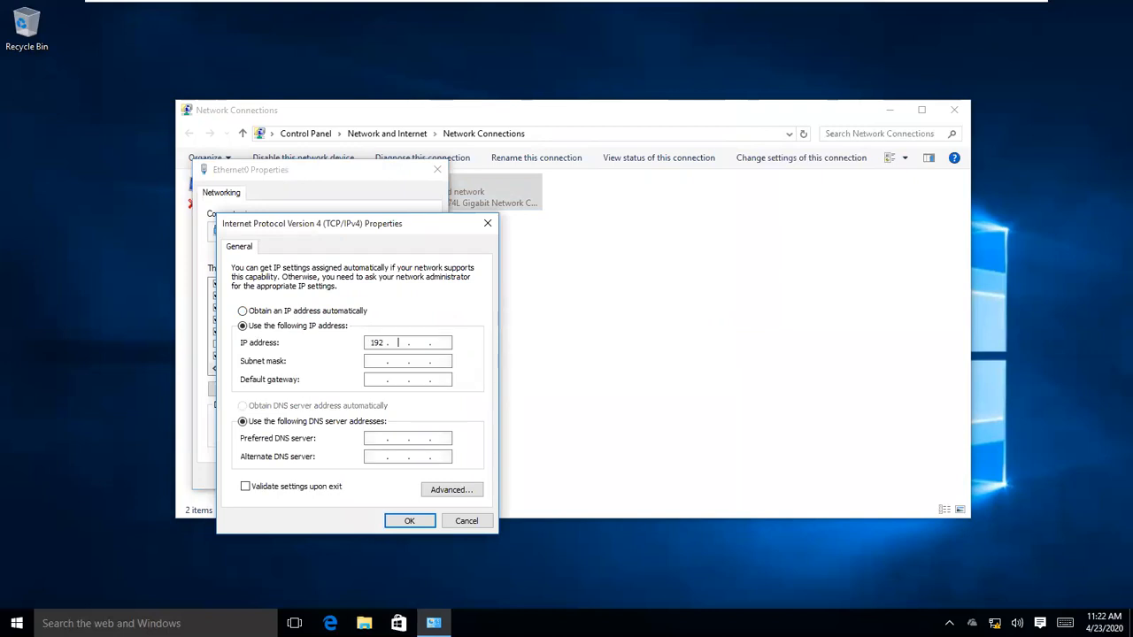
pyautogui.write('68 . 1 . 3')
pyautogui.press('Tab')
pyautogui.press('Return')
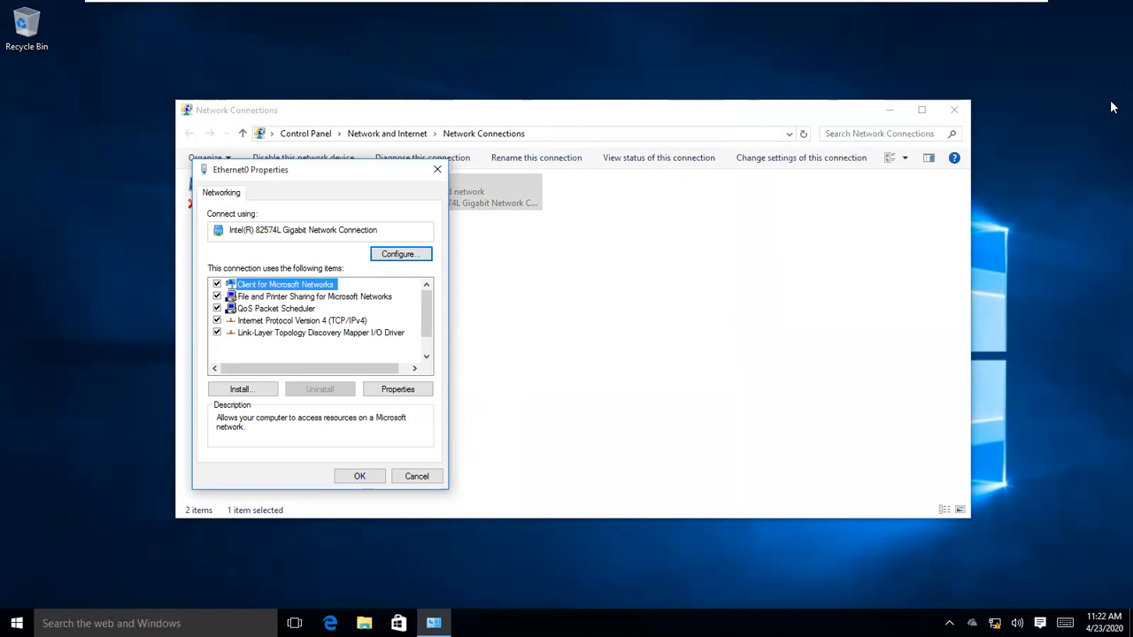
pyautogui.press('Return')
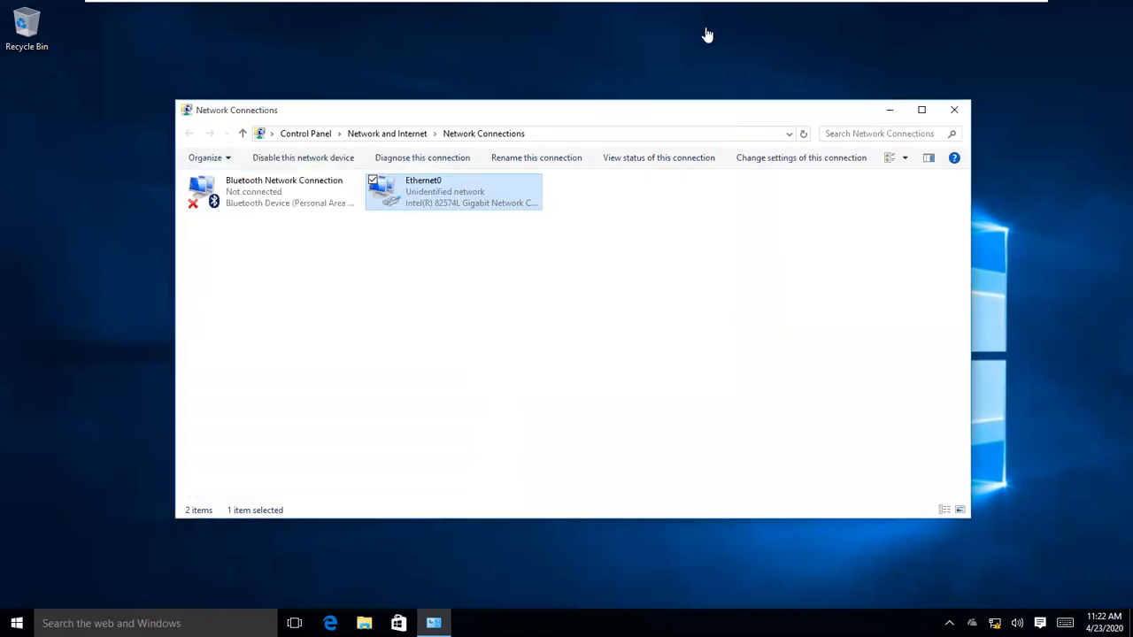
# Step: On the server VM, recentre the command window and begin typing the ping target 192.168.1
pyautogui.click(701, 12)
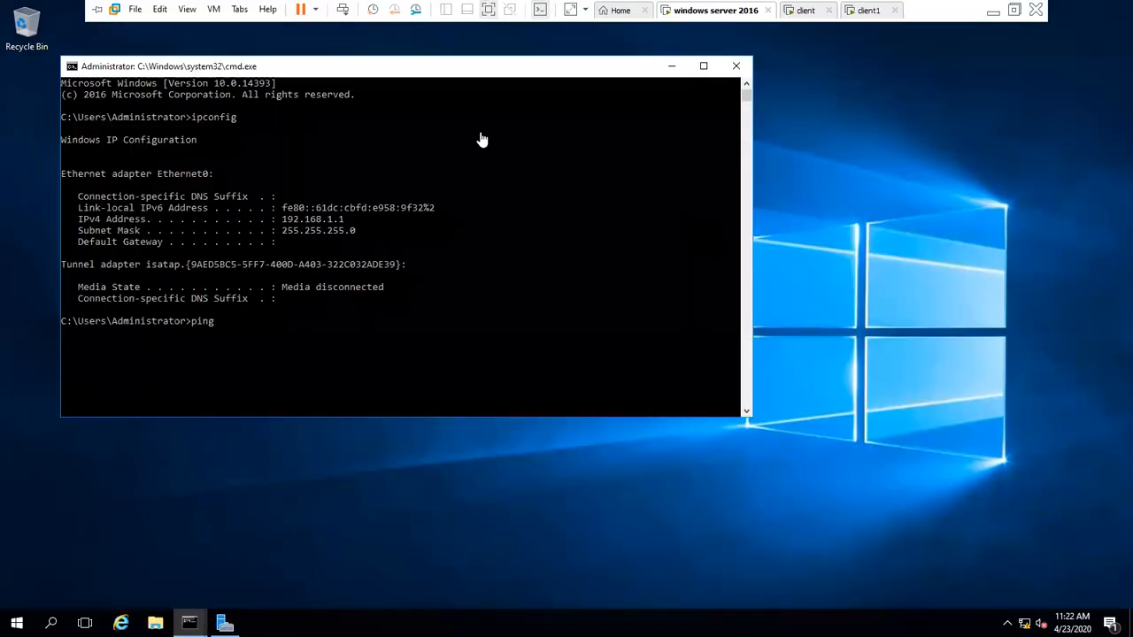
pyautogui.moveTo(540, 74); pyautogui.dragTo(679, 120)
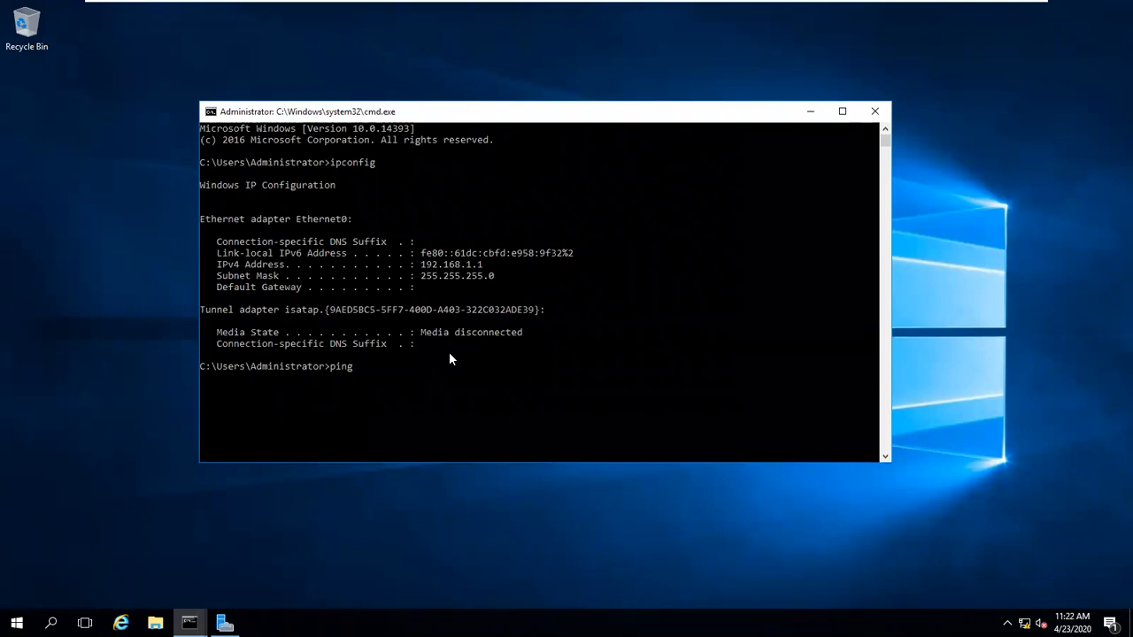
pyautogui.write('192.168.1.1')
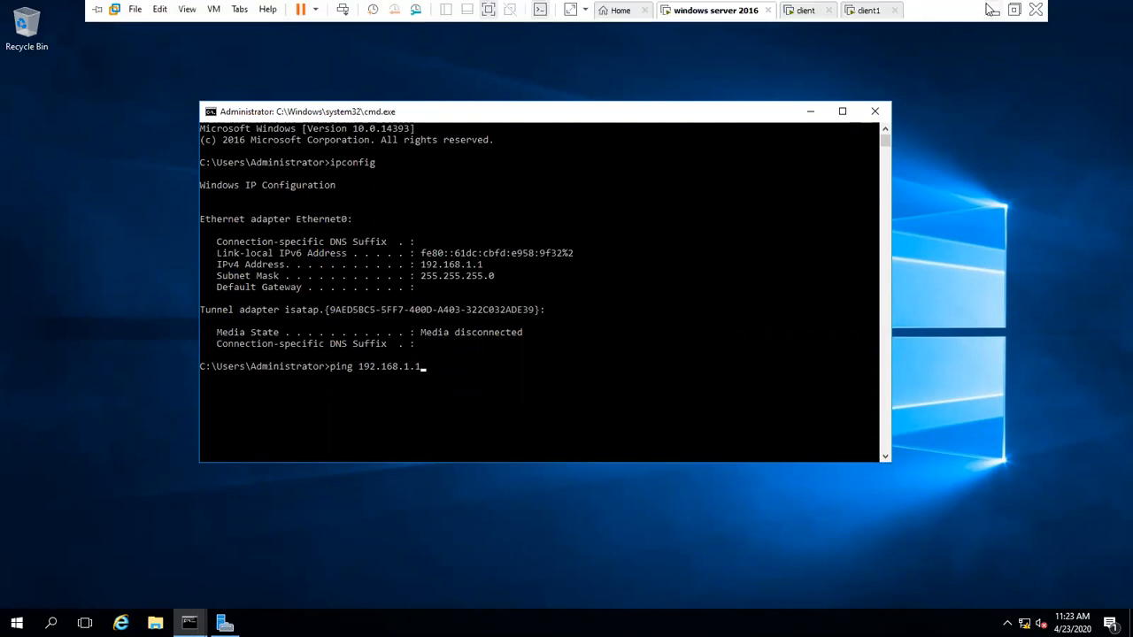
pyautogui.click(989, 8)
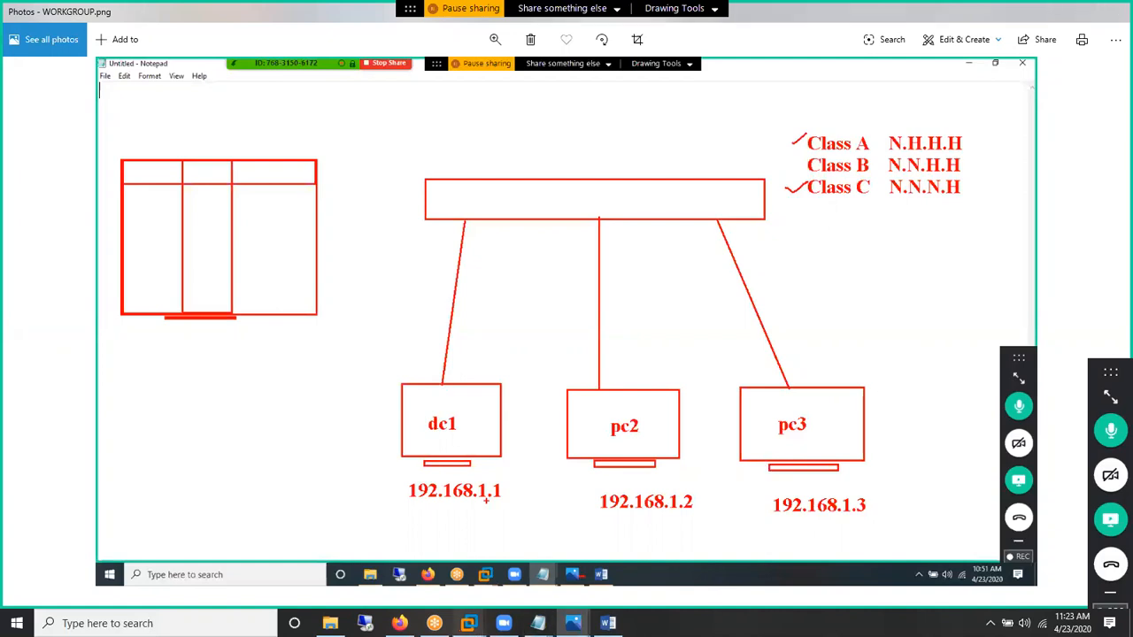
# Step: Complete and run ping 192.168.1.2, then switch to the client VM
pyautogui.moveTo(469, 623)
pyautogui.click(399, 549)
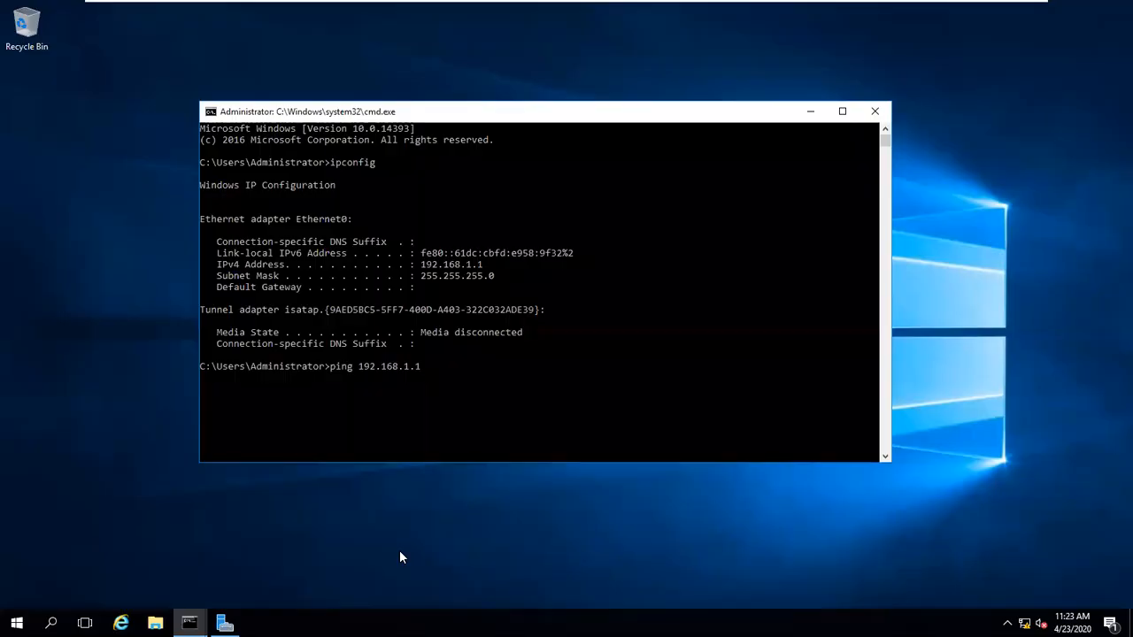
pyautogui.press('BackSpace')
pyautogui.write('2')
pyautogui.press('Return')
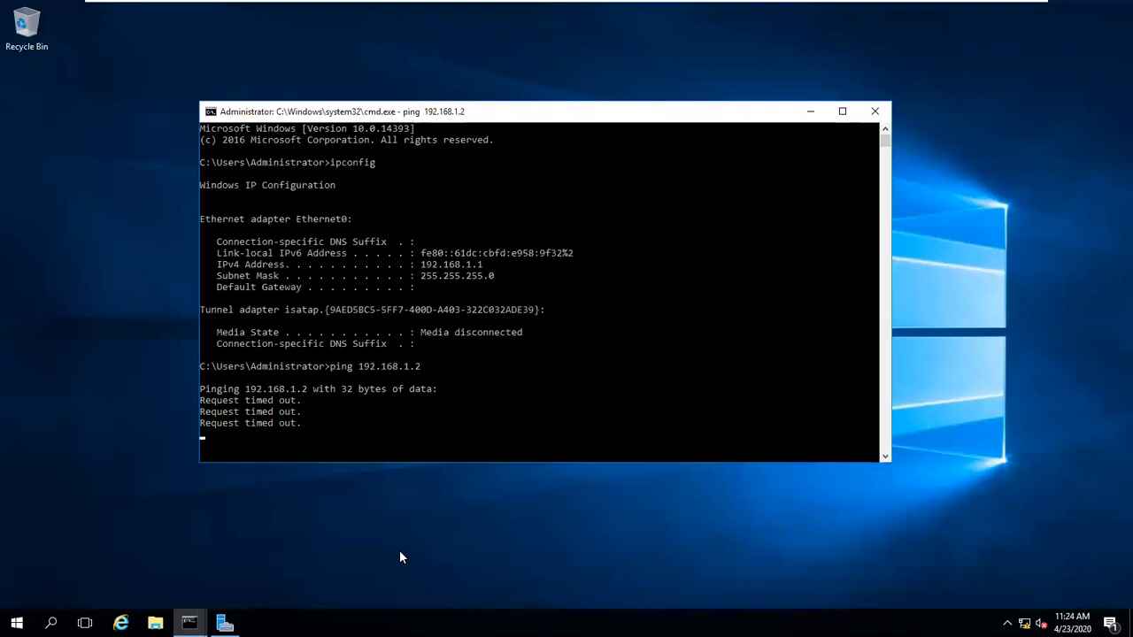
pyautogui.moveTo(733, 7)
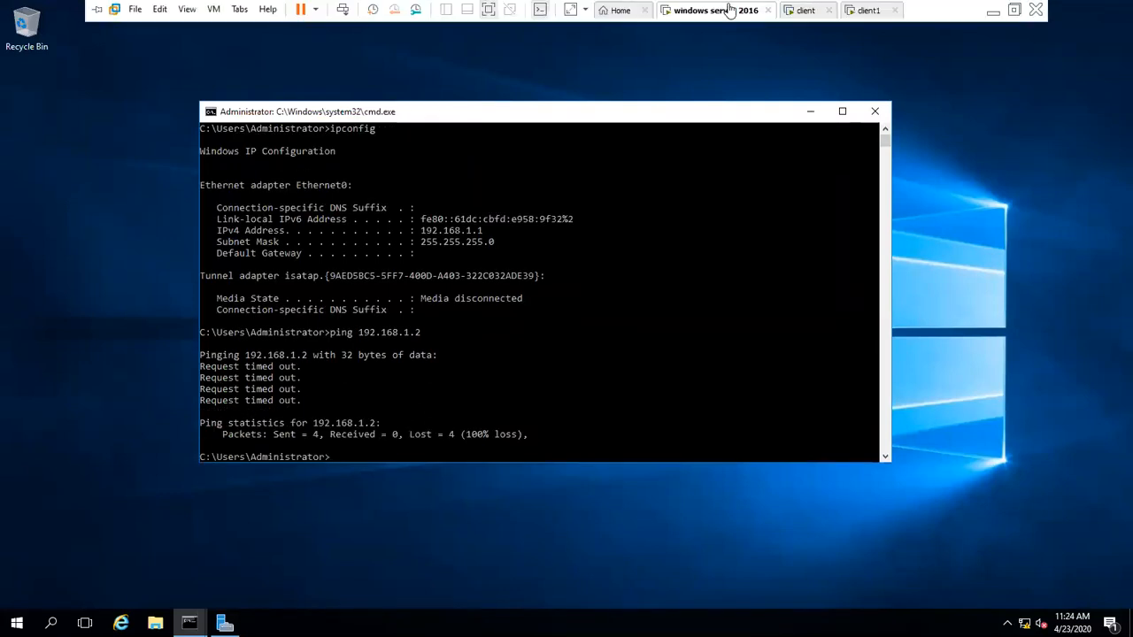
pyautogui.click(804, 10)
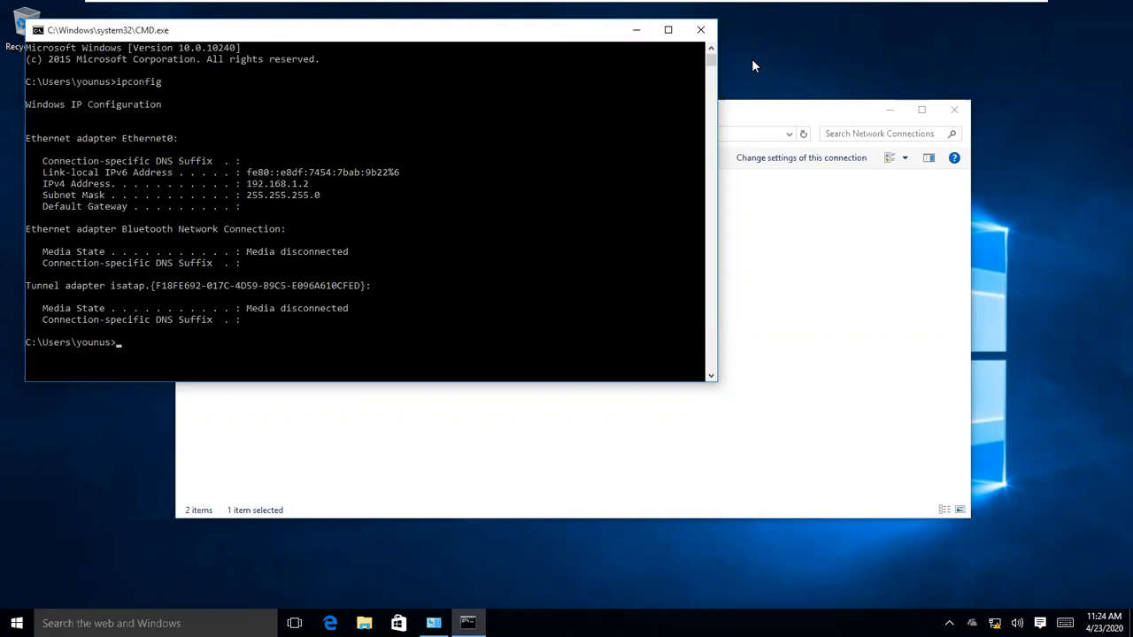
# Step: On the client, close the command prompt and Network Connections, then open Network and Sharing Center
pyautogui.click(698, 31)
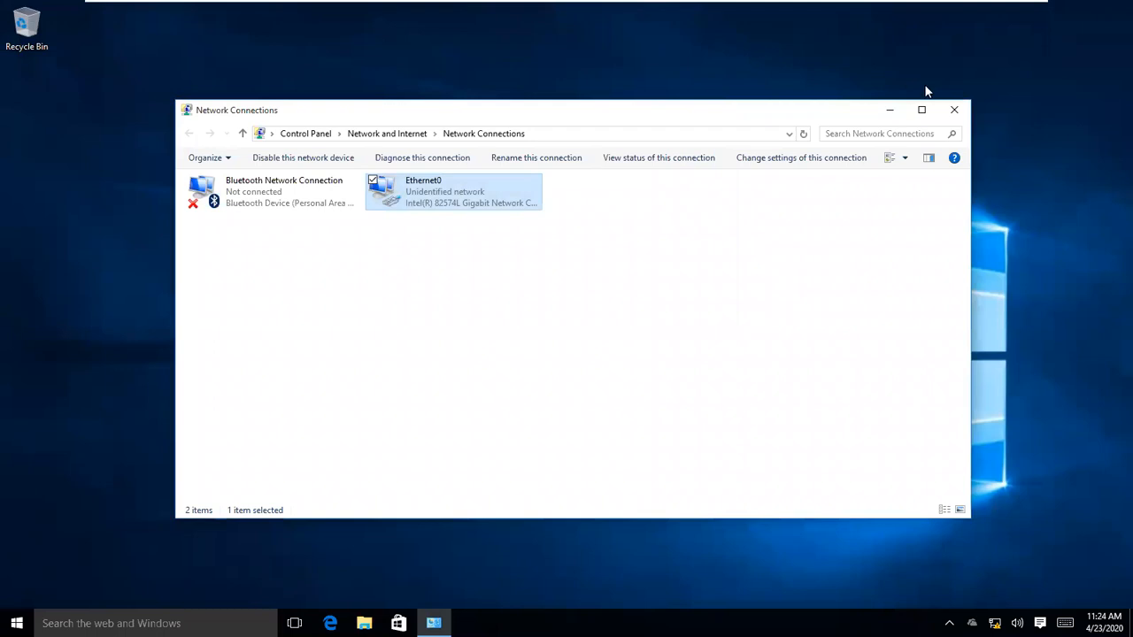
pyautogui.click(956, 110)
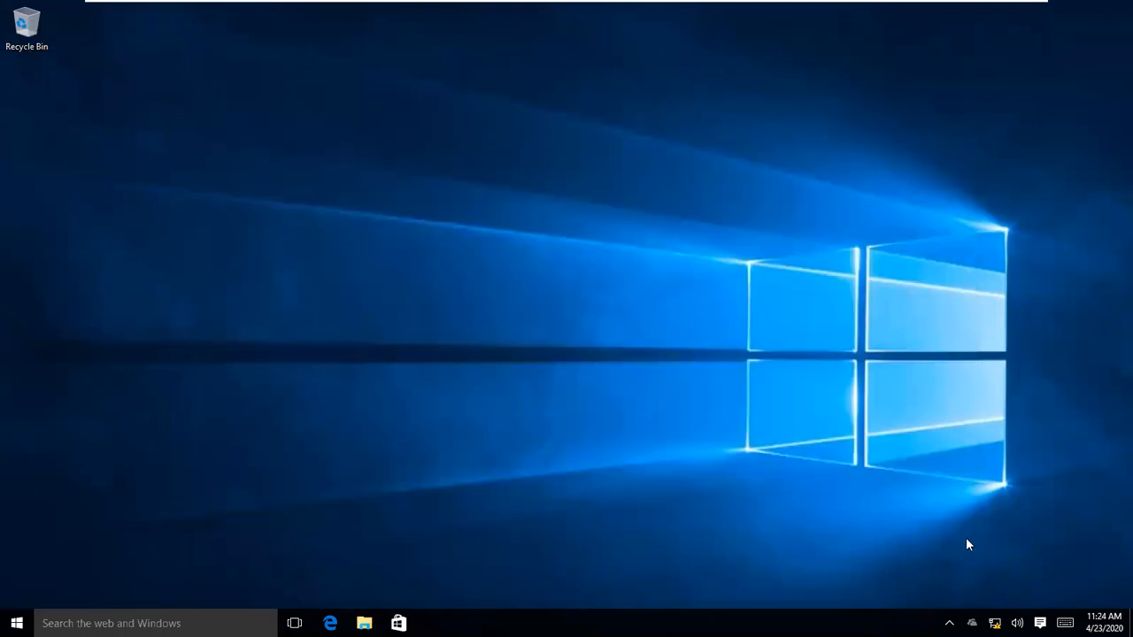
pyautogui.rightClick(994, 623)
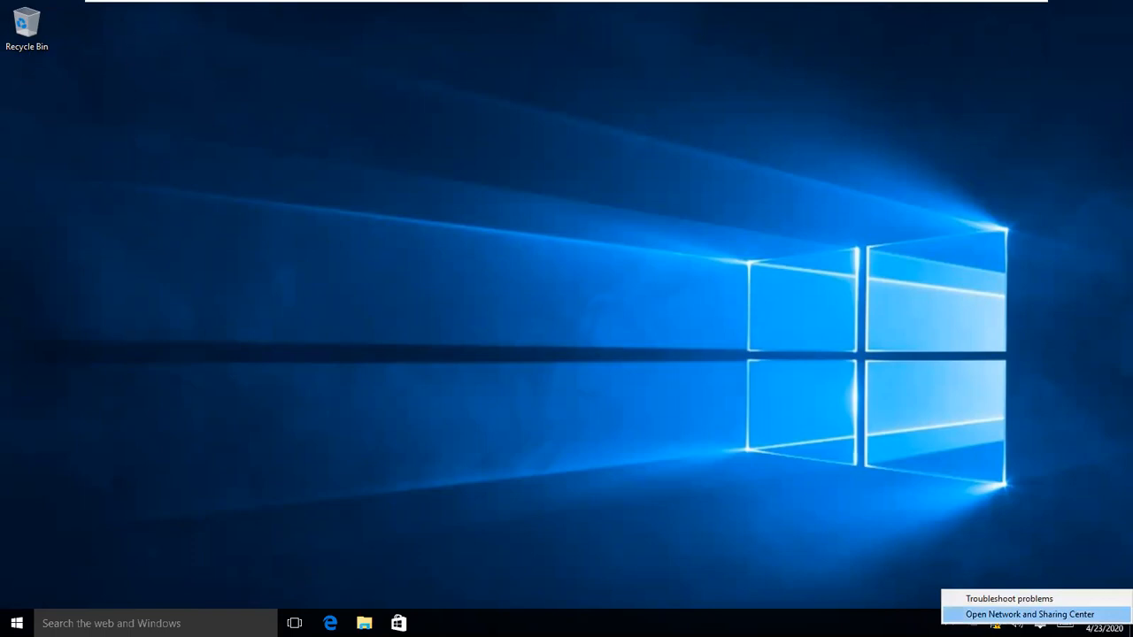
pyautogui.click(1029, 614)
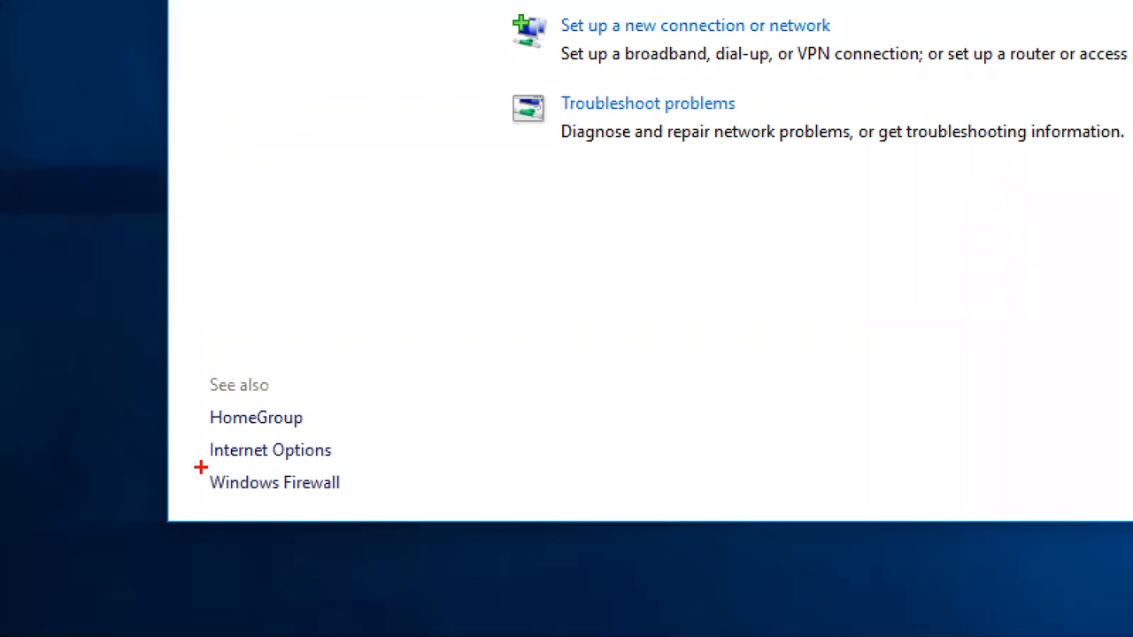
pyautogui.moveTo(196, 461)
pyautogui.mouseDown()
pyautogui.moveTo(284, 501)
pyautogui.moveTo(360, 503)
pyautogui.mouseUp()
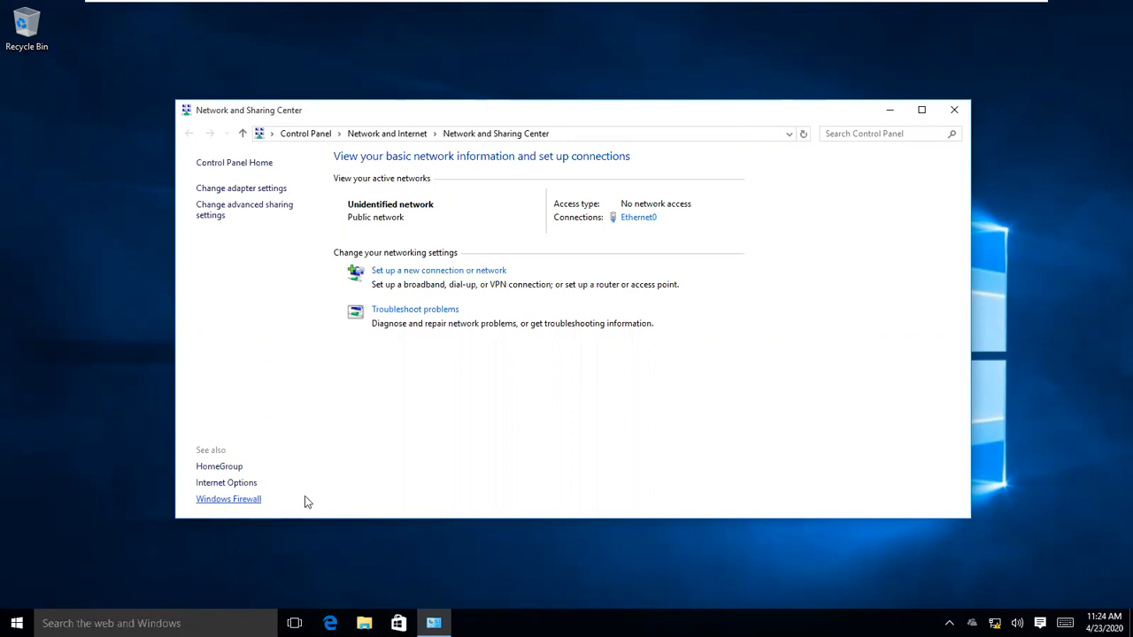
# Step: Turn off Windows Firewall for both public and private networks
pyautogui.click(237, 500)
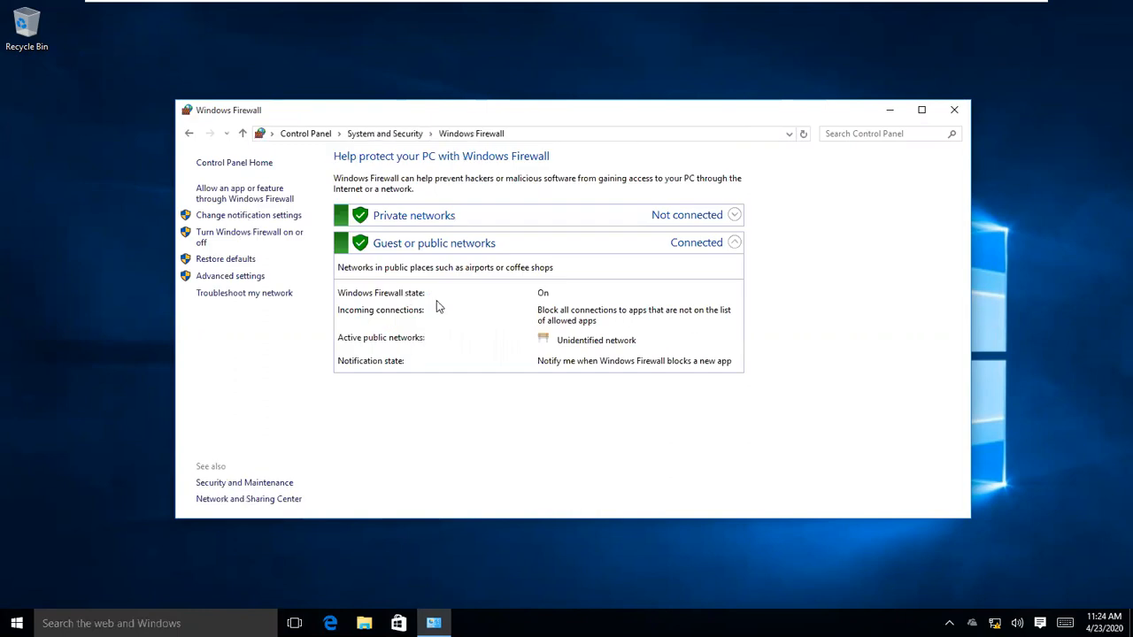
pyautogui.click(275, 234)
pyautogui.click(424, 350)
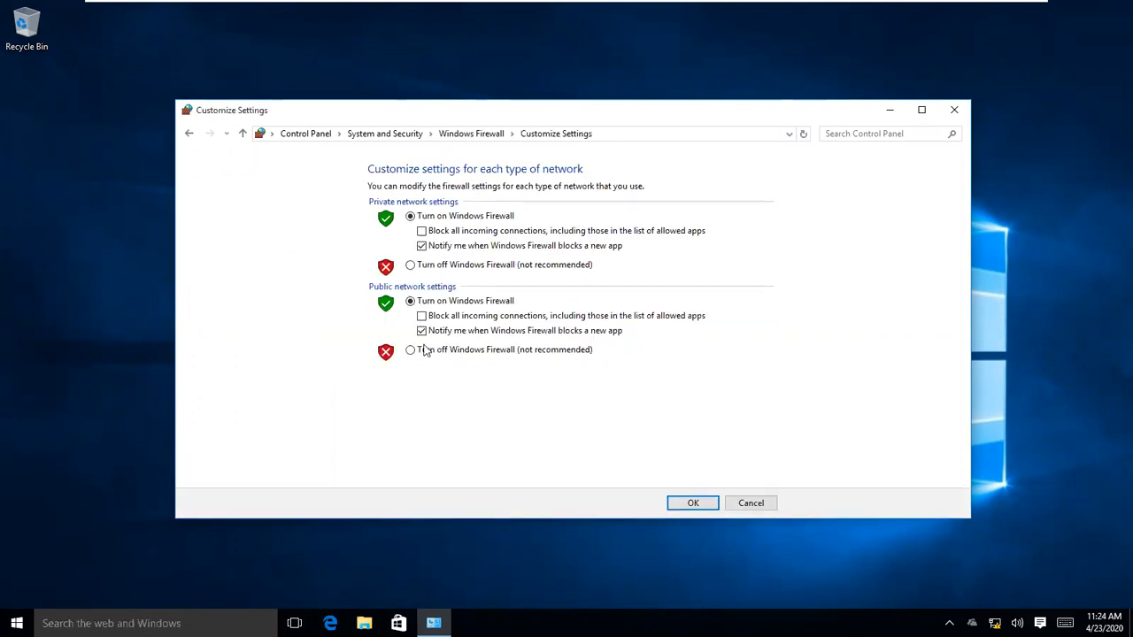
pyautogui.click(698, 506)
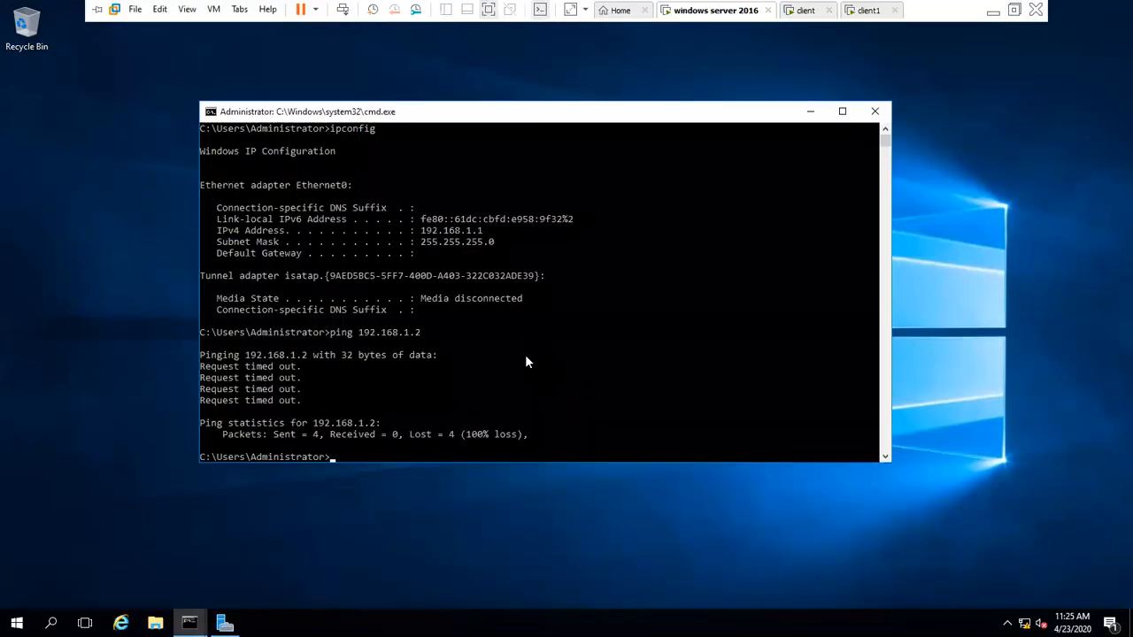
# Step: Rerun ping 192.168.1.2 on the server (4 replies, 0% loss), then switch to client1
pyautogui.press('Up')
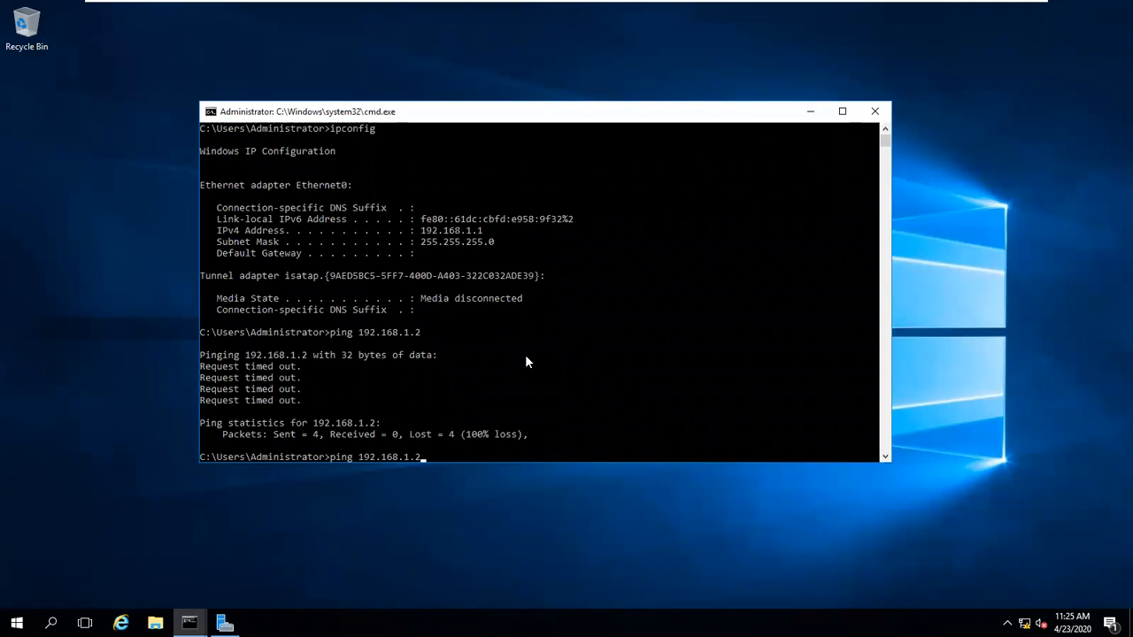
pyautogui.press('Return')
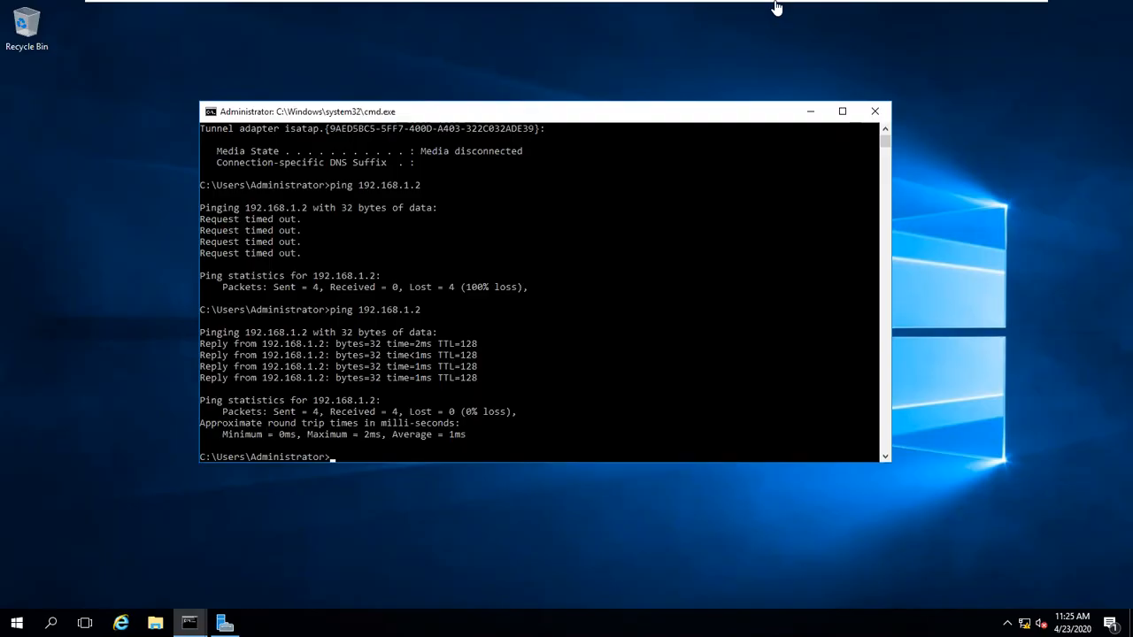
pyautogui.click(803, 14)
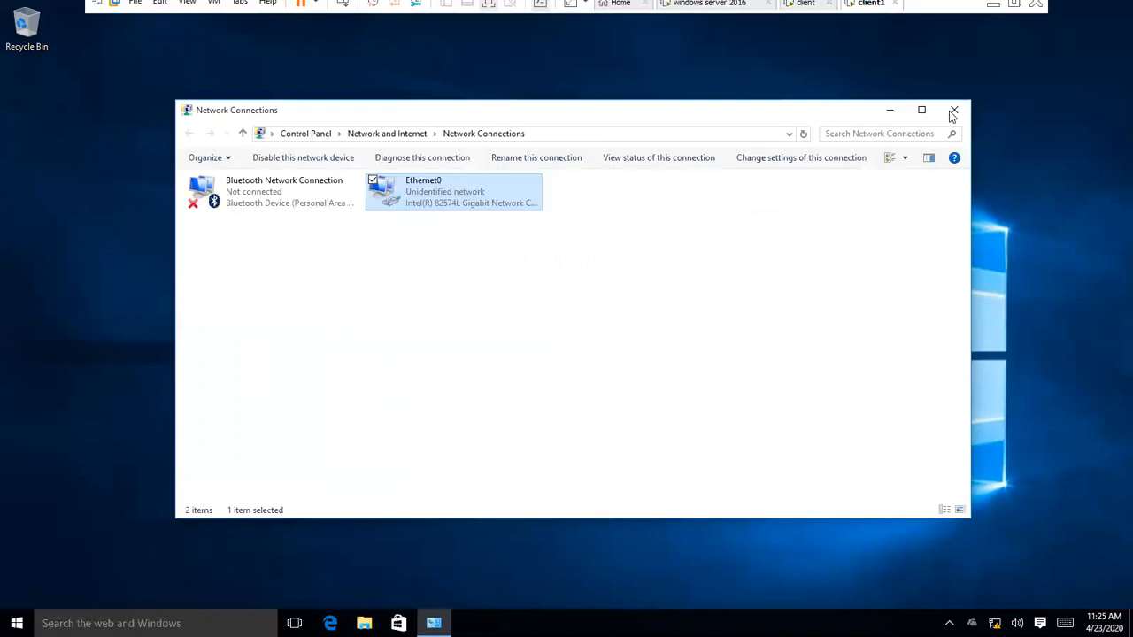
# Step: On client1, turn off Windows Firewall for public and private networks, then return to the server
pyautogui.click(953, 110)
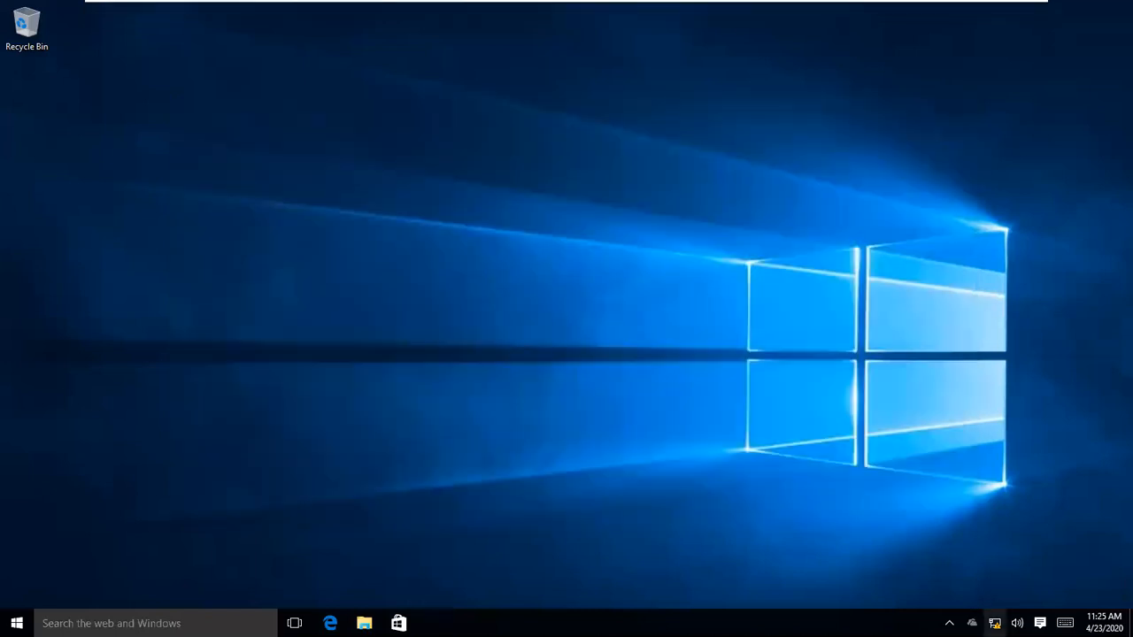
pyautogui.rightClick(995, 623)
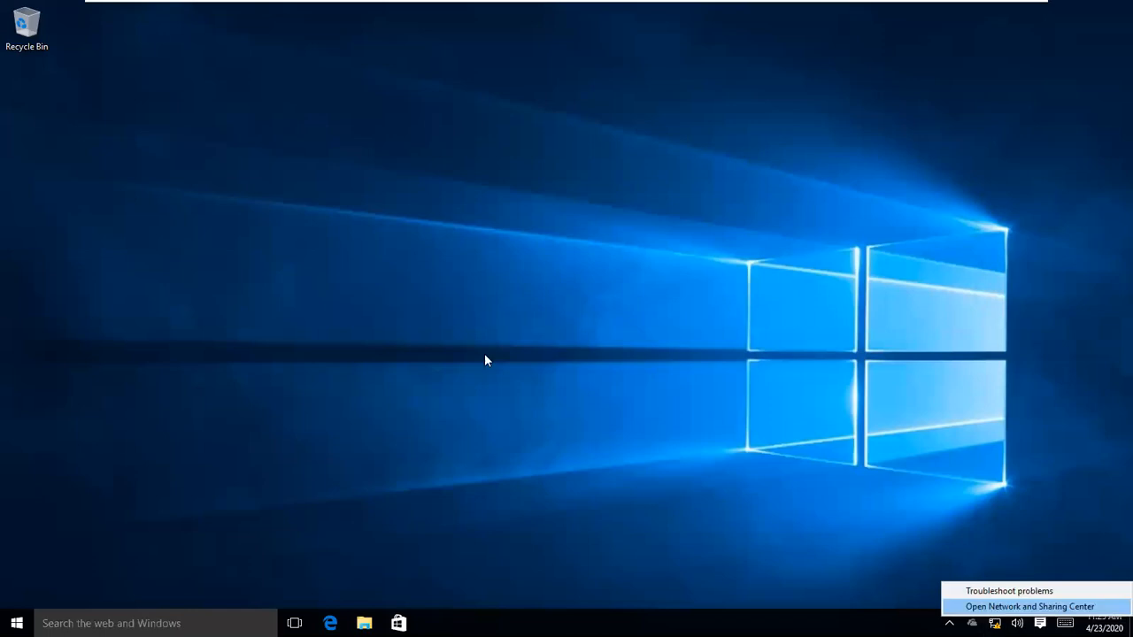
pyautogui.click(111, 440)
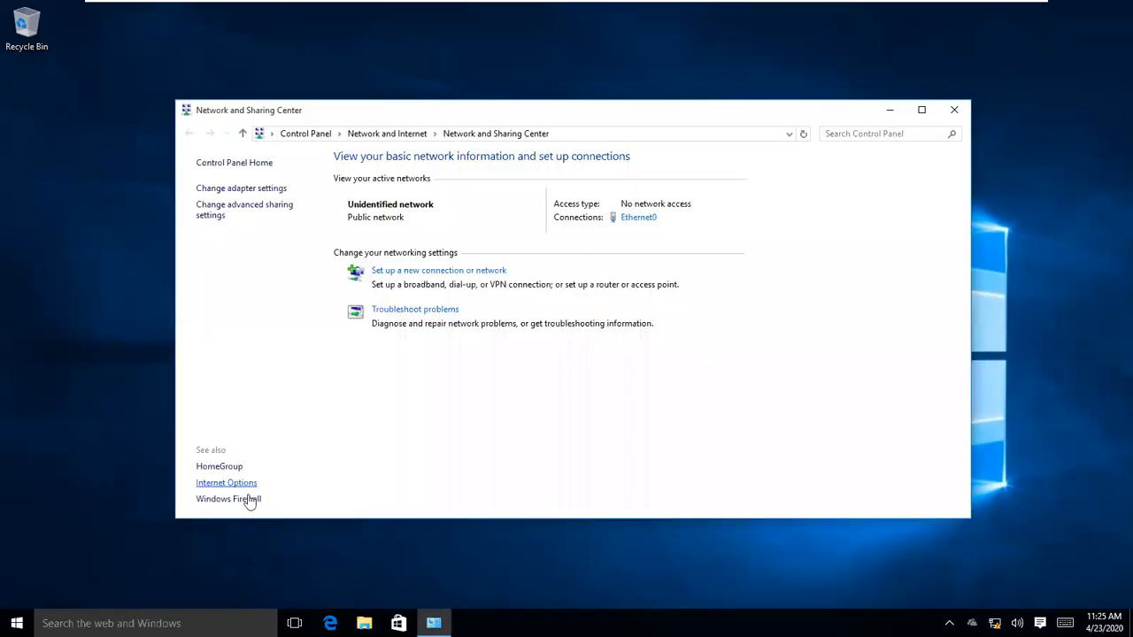
pyautogui.click(251, 499)
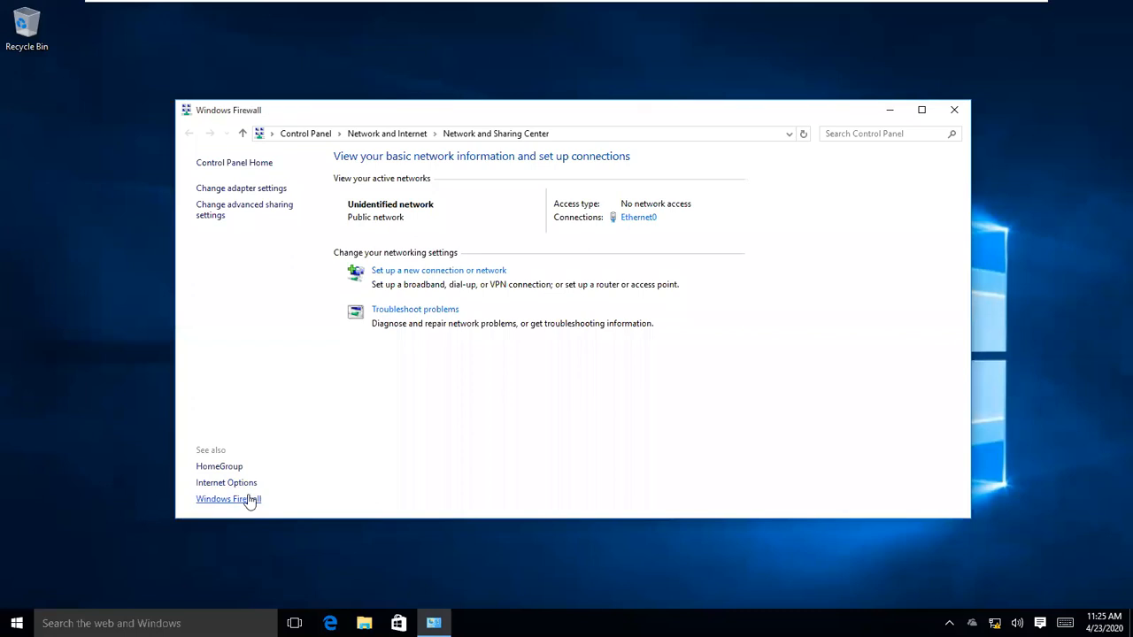
pyautogui.click(228, 234)
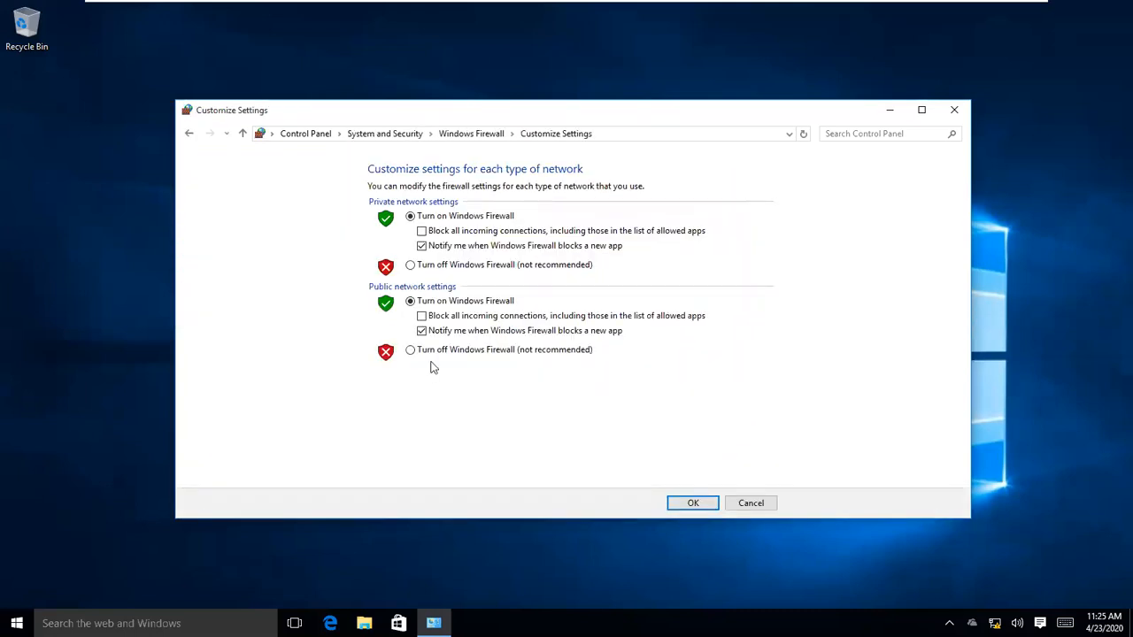
pyautogui.click(413, 350)
pyautogui.click(689, 502)
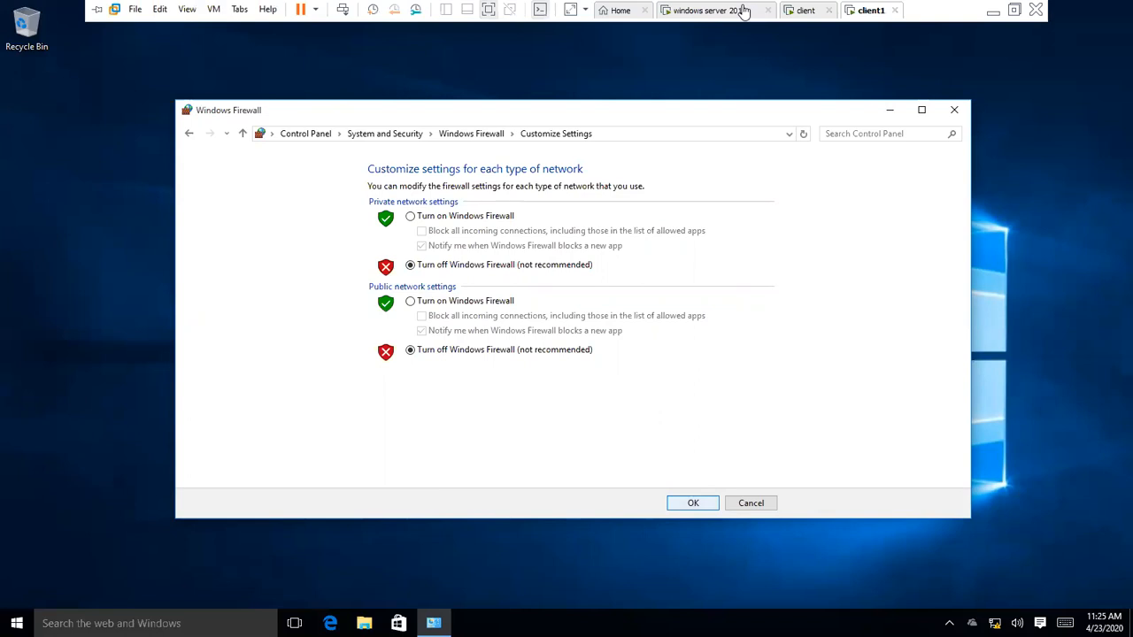
pyautogui.click(743, 10)
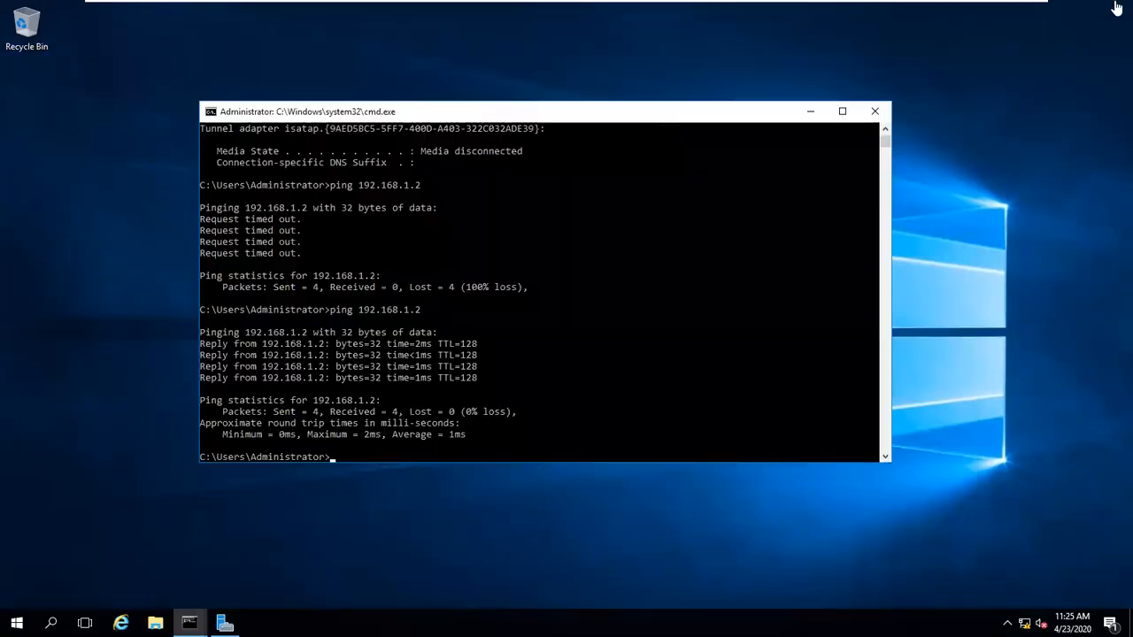
# Step: Run ping 192.168.1.3 from the server's command prompt, getting 4 replies with 0% loss
pyautogui.write('ping 192.168.1.3')
pyautogui.press('Return')
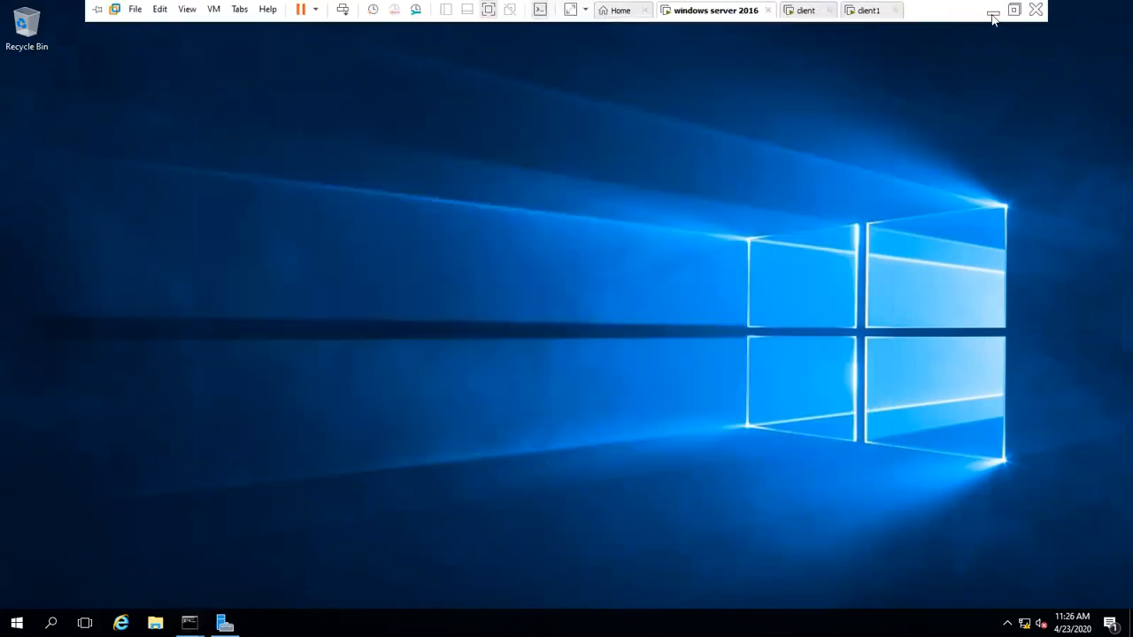
# Step: Minimize VMware to show the network diagram and start typing the WORKGROUP label above the switch
pyautogui.click(993, 14)
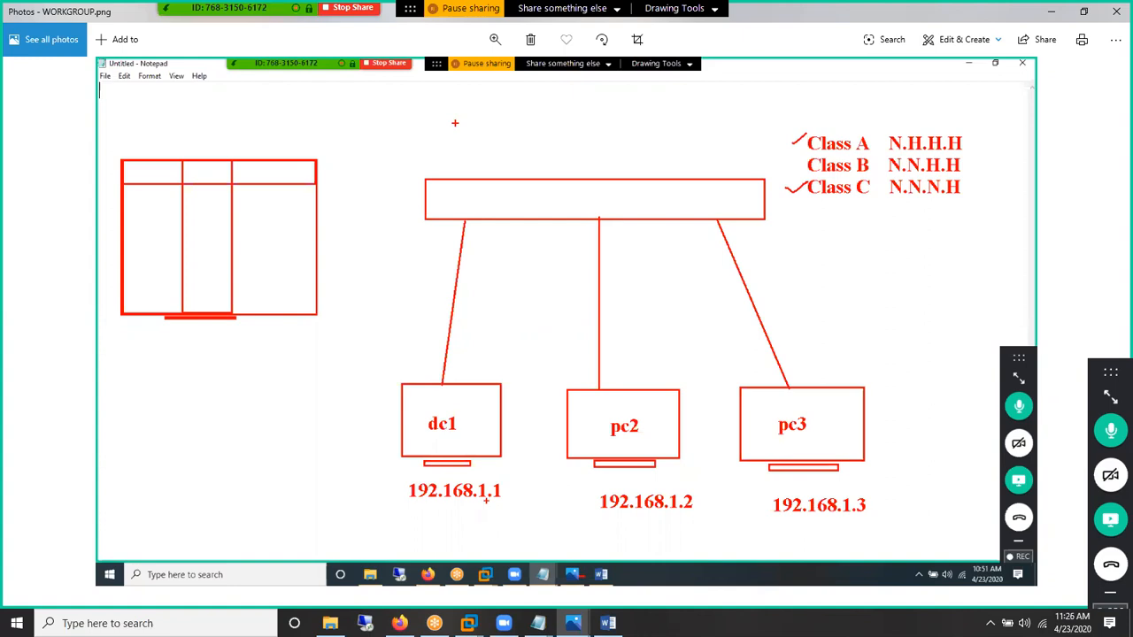
pyautogui.write('WO')
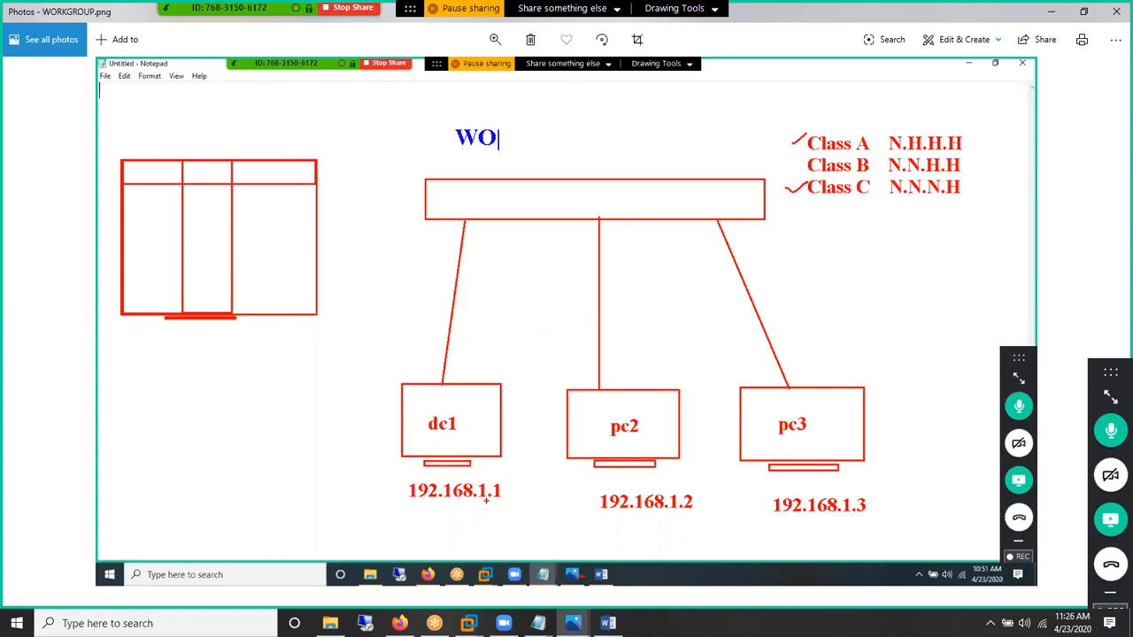